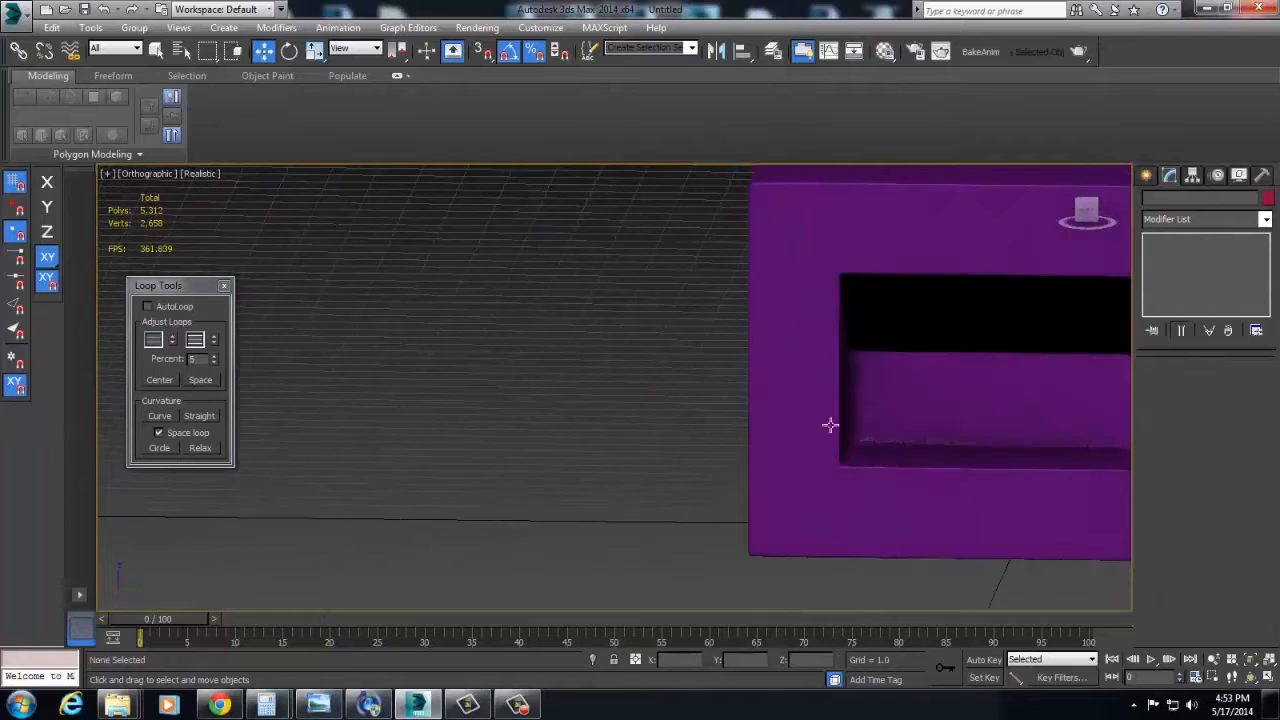
Step: Delete the existing purple slotted block from the scene
key("f")
key("z")
scroll(859, 483, "down", 2)
key("z")
key("g")
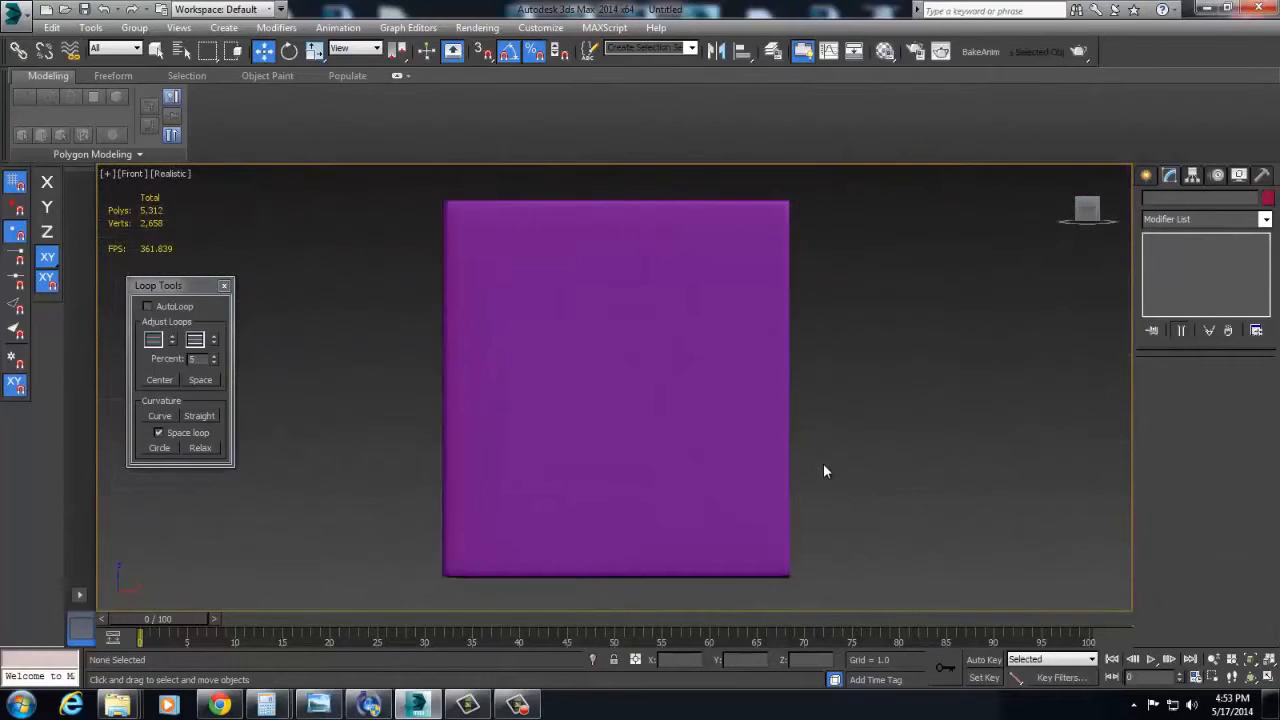
middle_click_drag(824, 470, 684, 404, "alt")
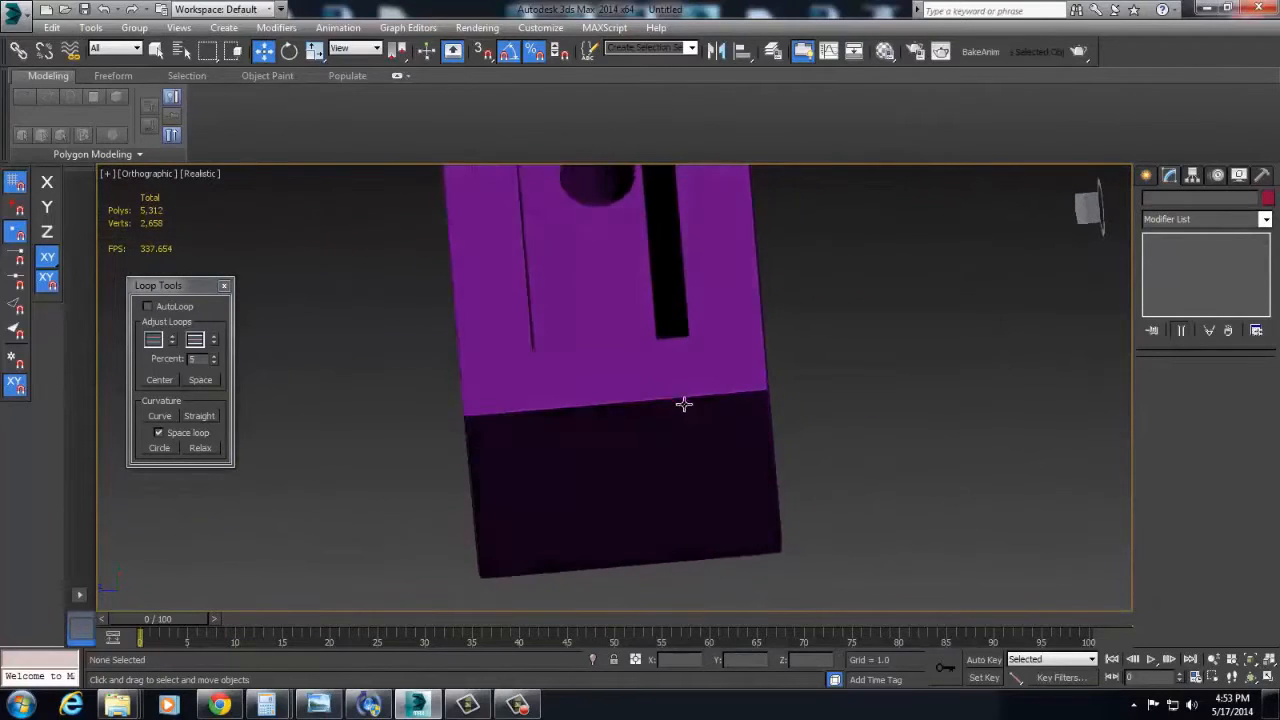
left_click(687, 412)
scroll(690, 418, "down", 4)
key("Delete")
Step: Create a long box about 5.8 in length and 17 in width near the origin in the perspective view
key("t")
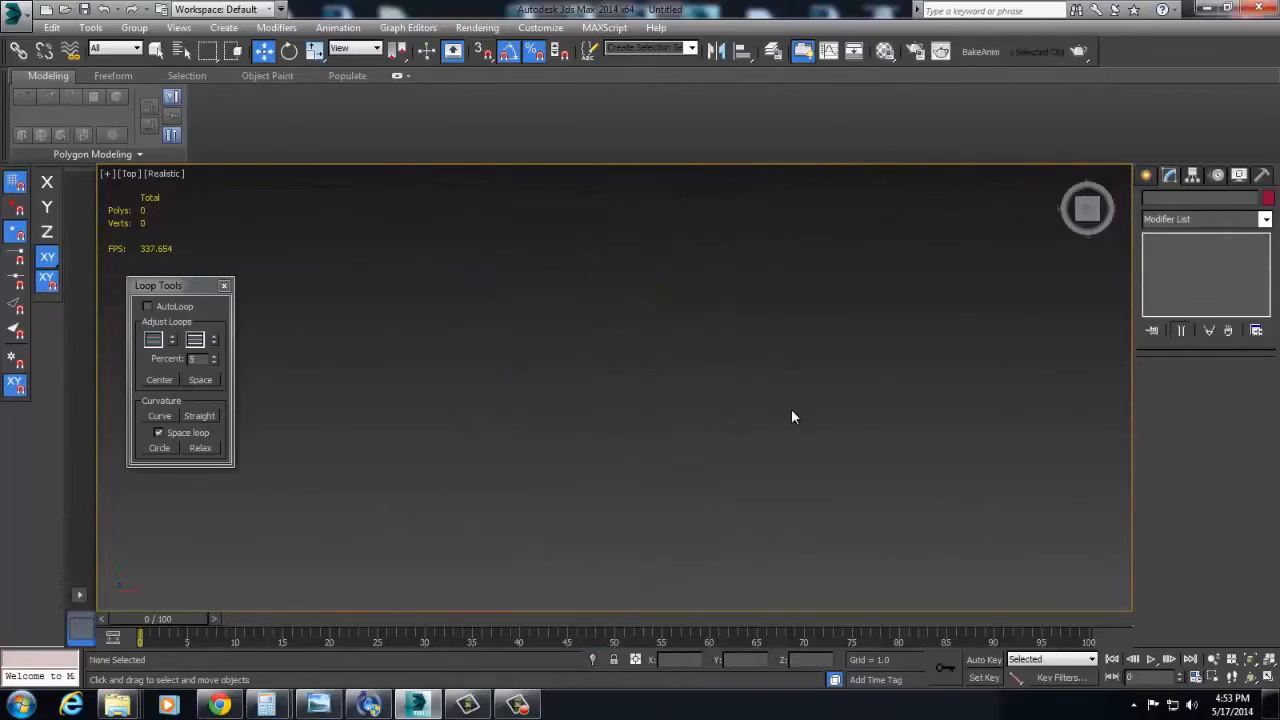
key("p")
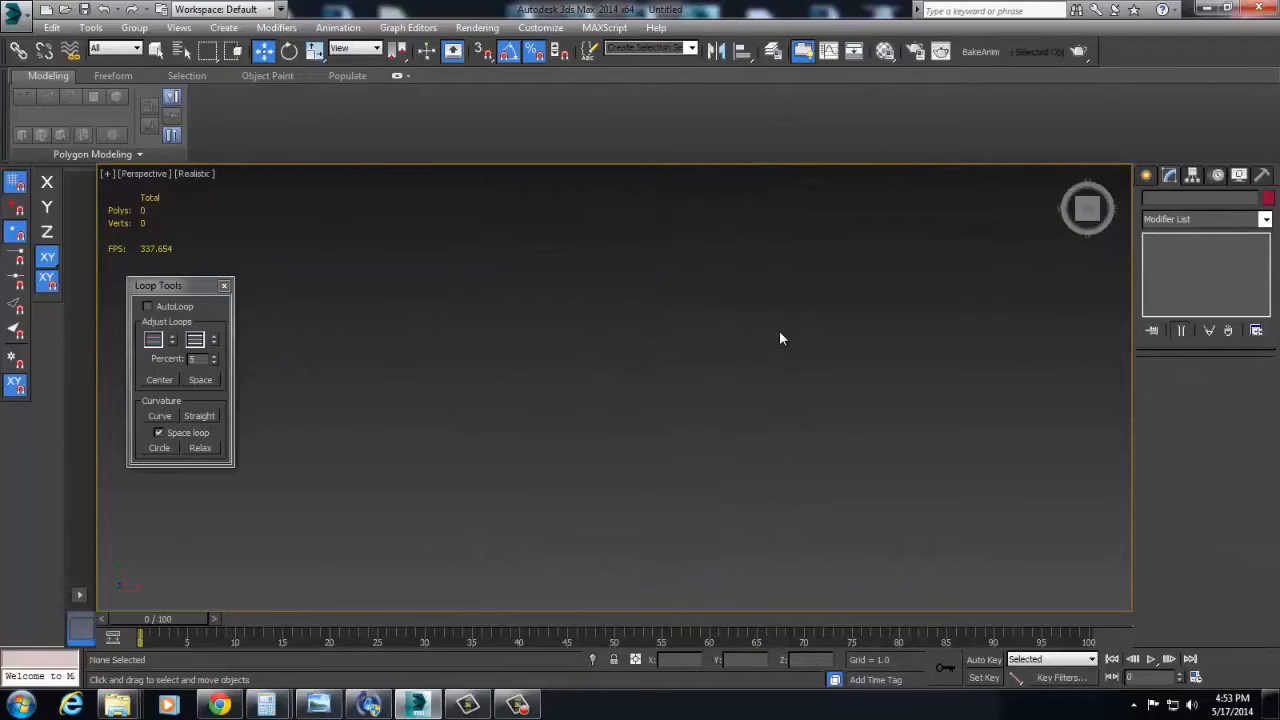
middle_click_drag(779, 330, 992, 487)
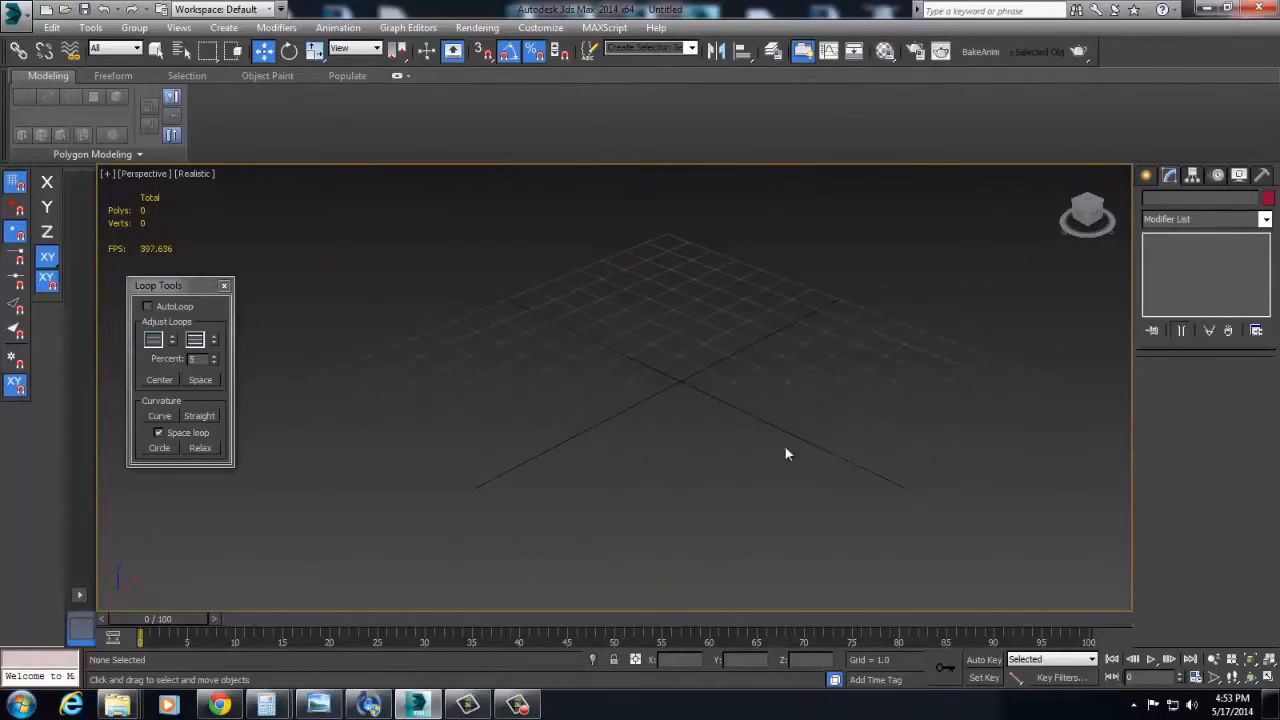
right_click(749, 405, "ctrl")
left_click(803, 375)
scroll(547, 389, "down", 3)
middle_click_drag(547, 389, 471, 463)
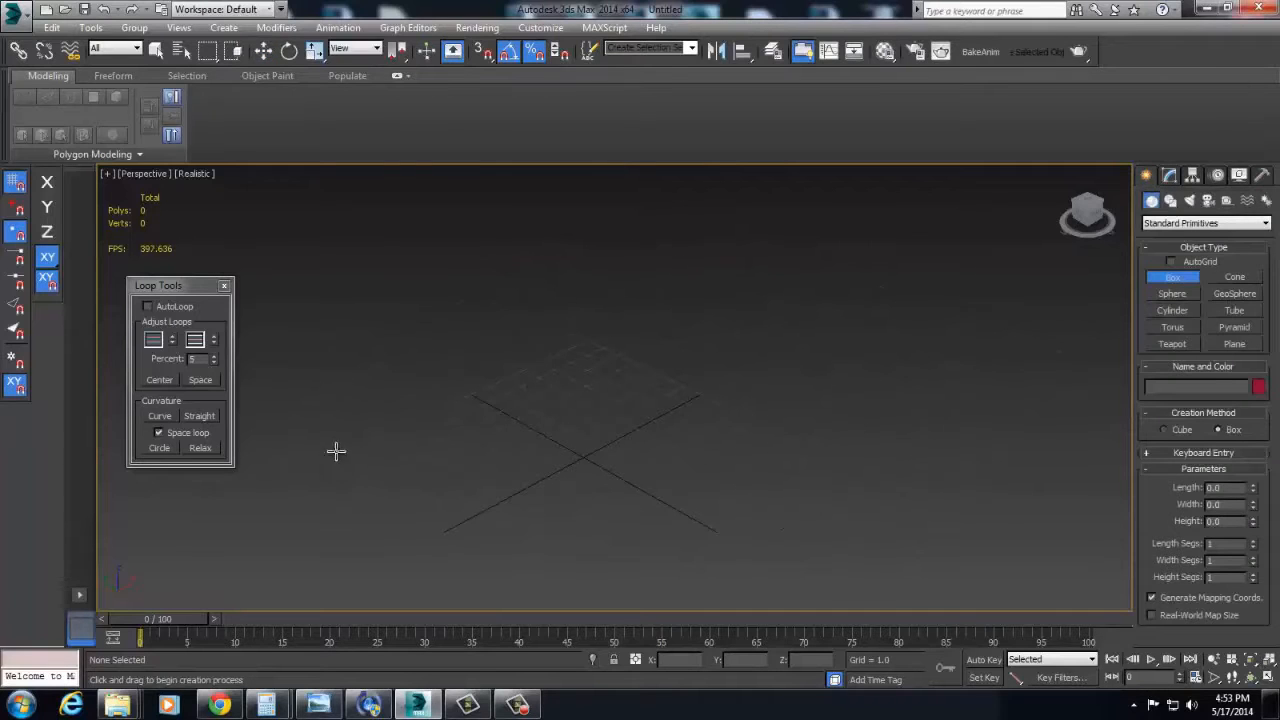
left_click_drag(336, 452, 720, 360)
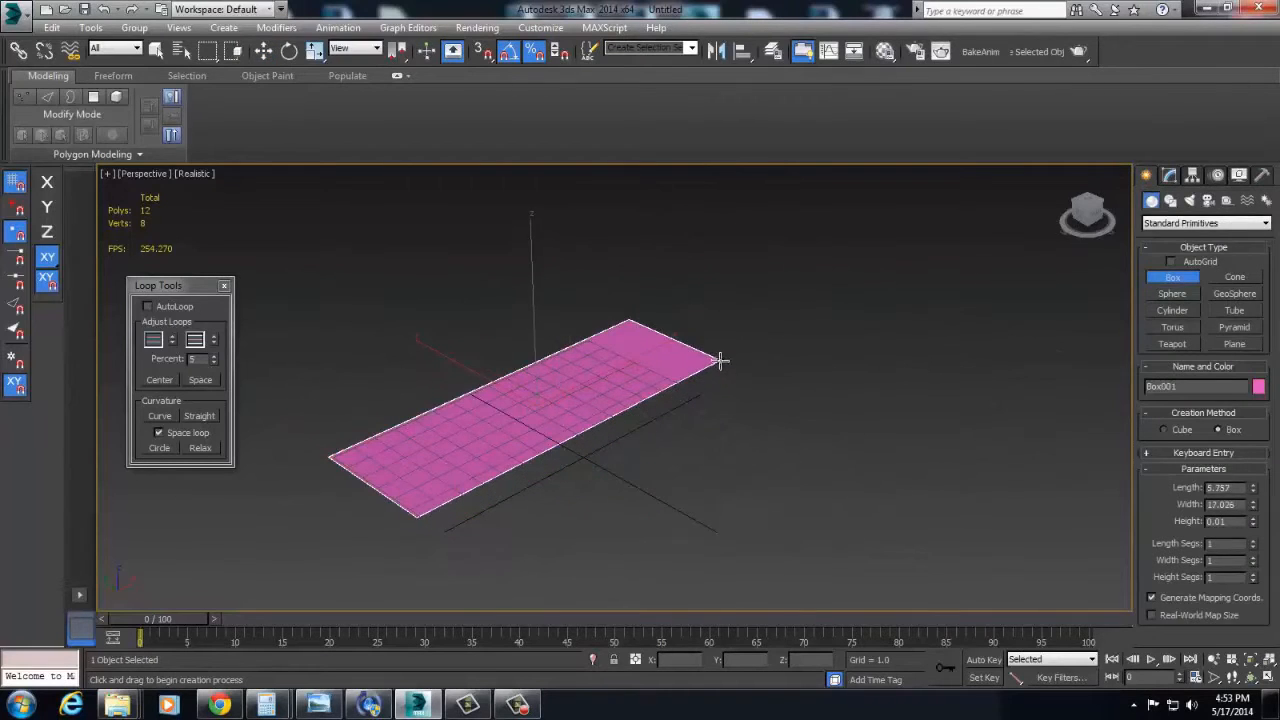
left_click(686, 218)
Step: Clone the box at 70% uniform scale and raise the copy so it protrudes above the original's top face
middle_click_drag(730, 440, 955, 567)
key("e")
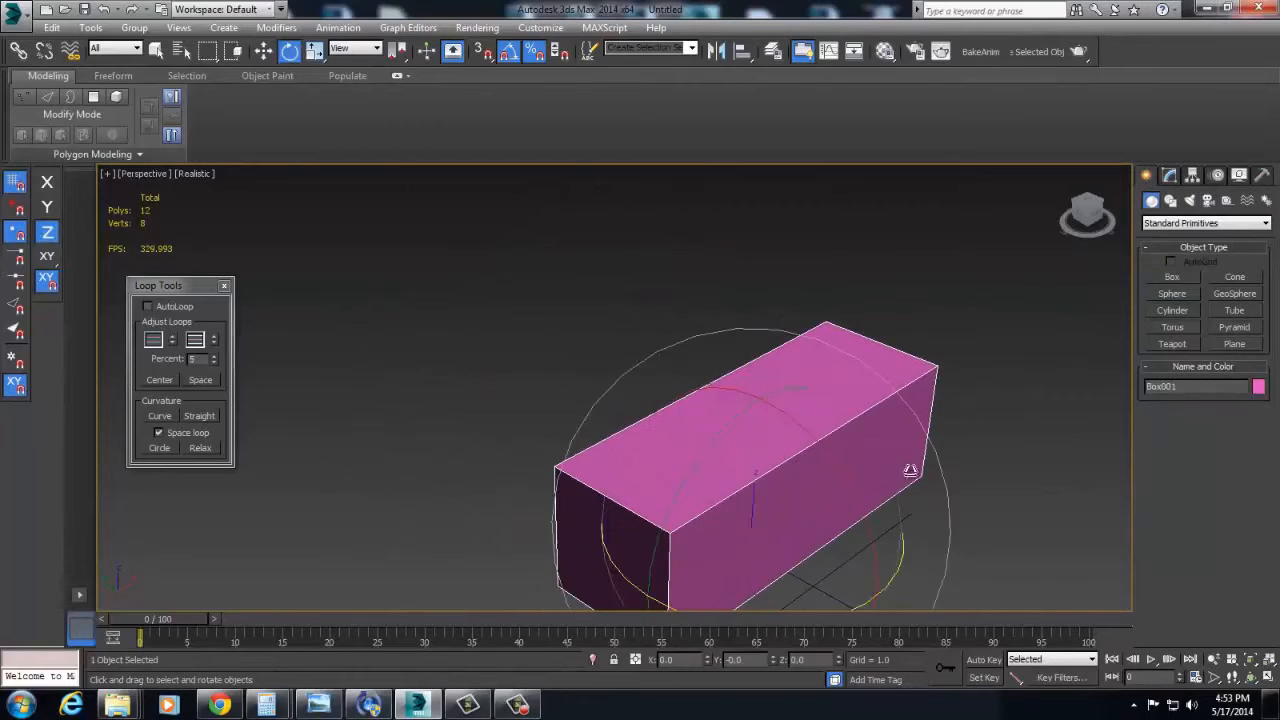
key("r")
left_click_drag(771, 523, 771, 557, "shift")
key("Return")
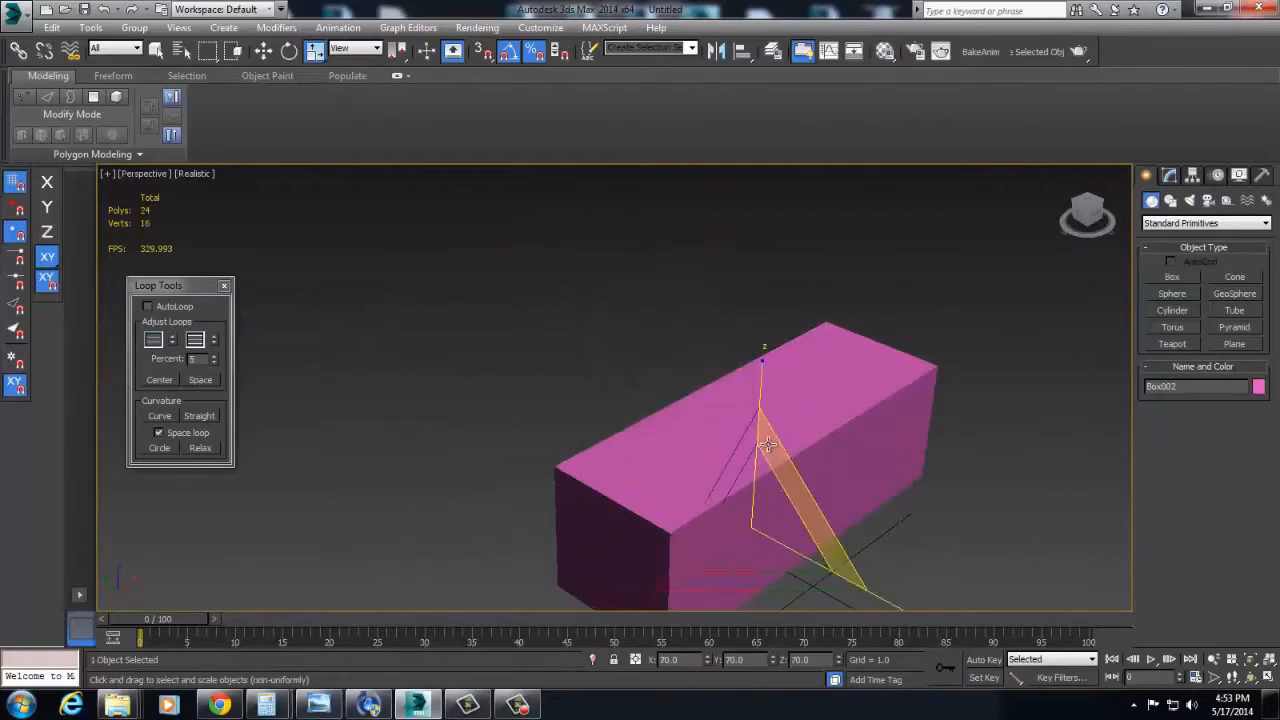
key("w")
left_click_drag(760, 428, 765, 357)
key("r")
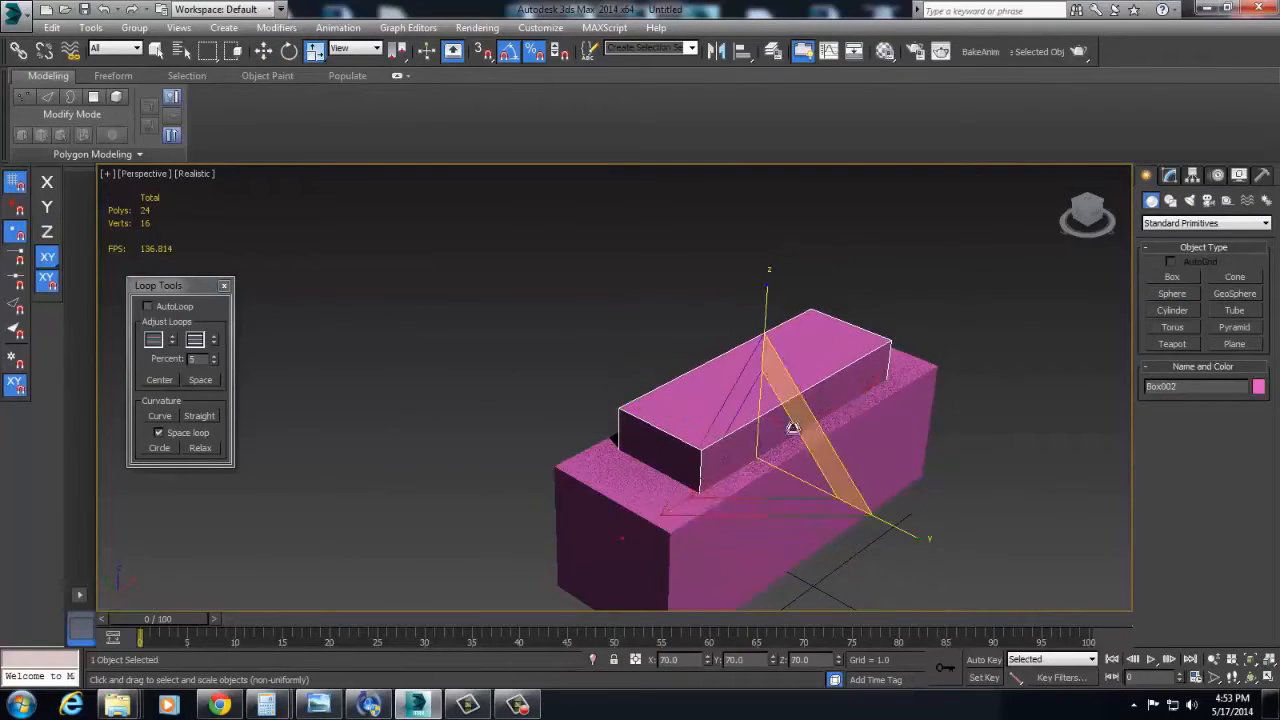
Step: Scale the smaller upper box to 84% along X and 49% along Y
middle_click_drag(792, 428, 583, 530, "alt")
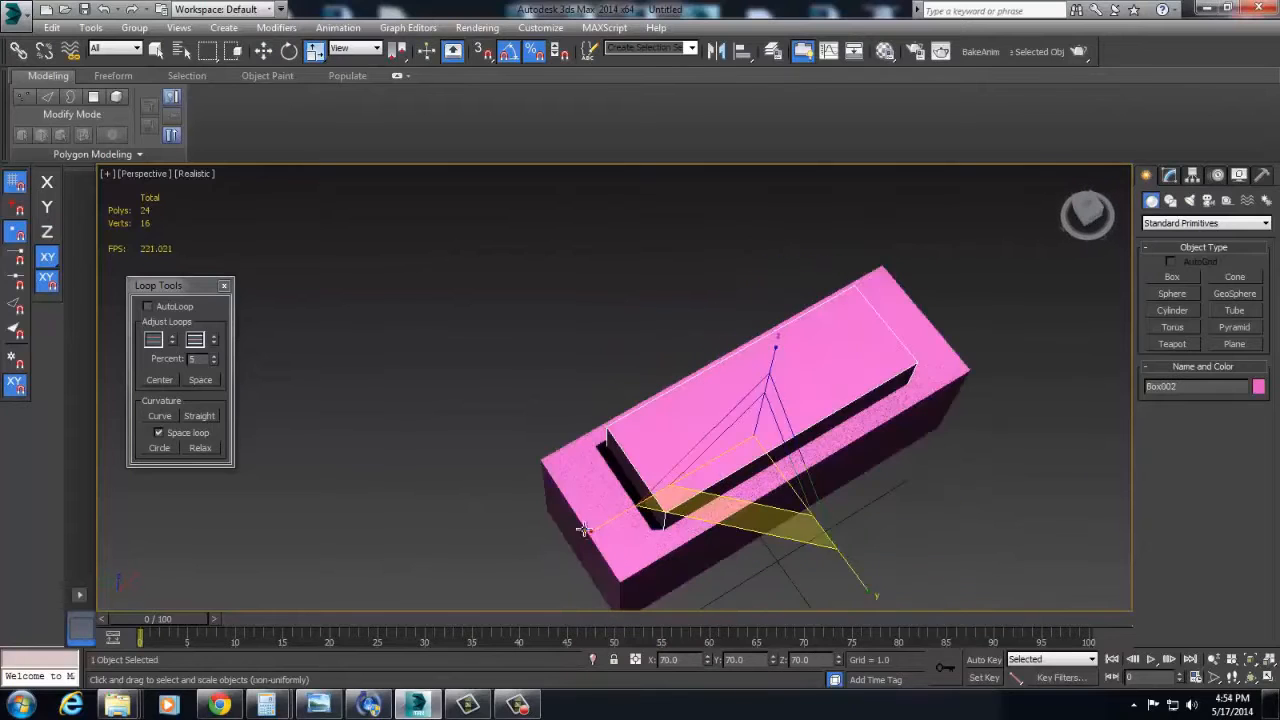
left_click_drag(583, 530, 580, 529)
middle_click_drag(580, 529, 716, 461, "alt")
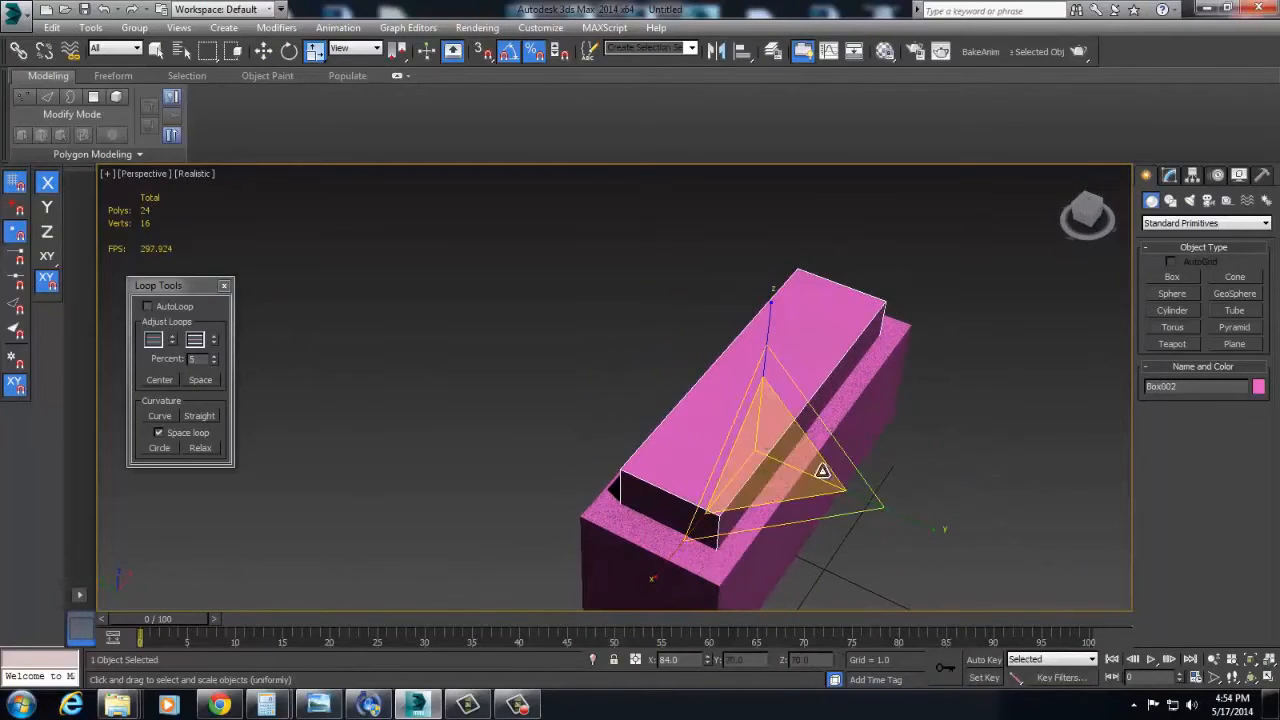
left_click_drag(917, 517, 868, 511)
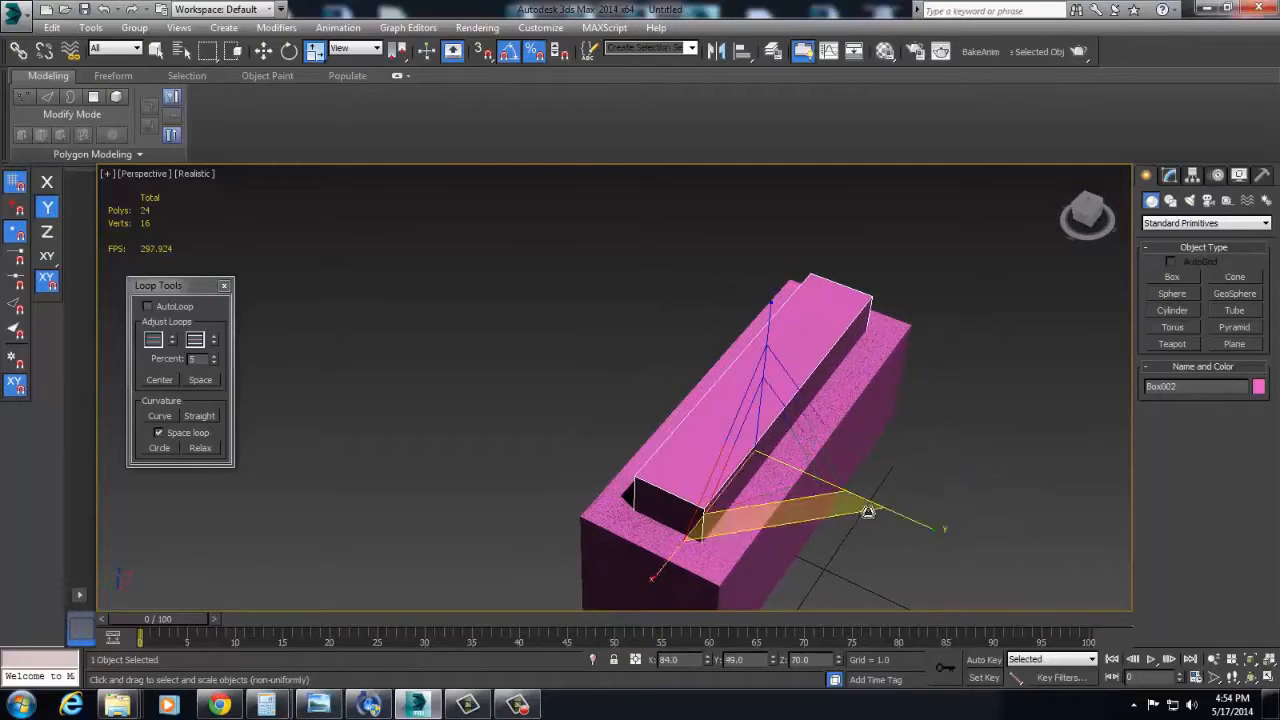
middle_click_drag(868, 511, 811, 523, "alt")
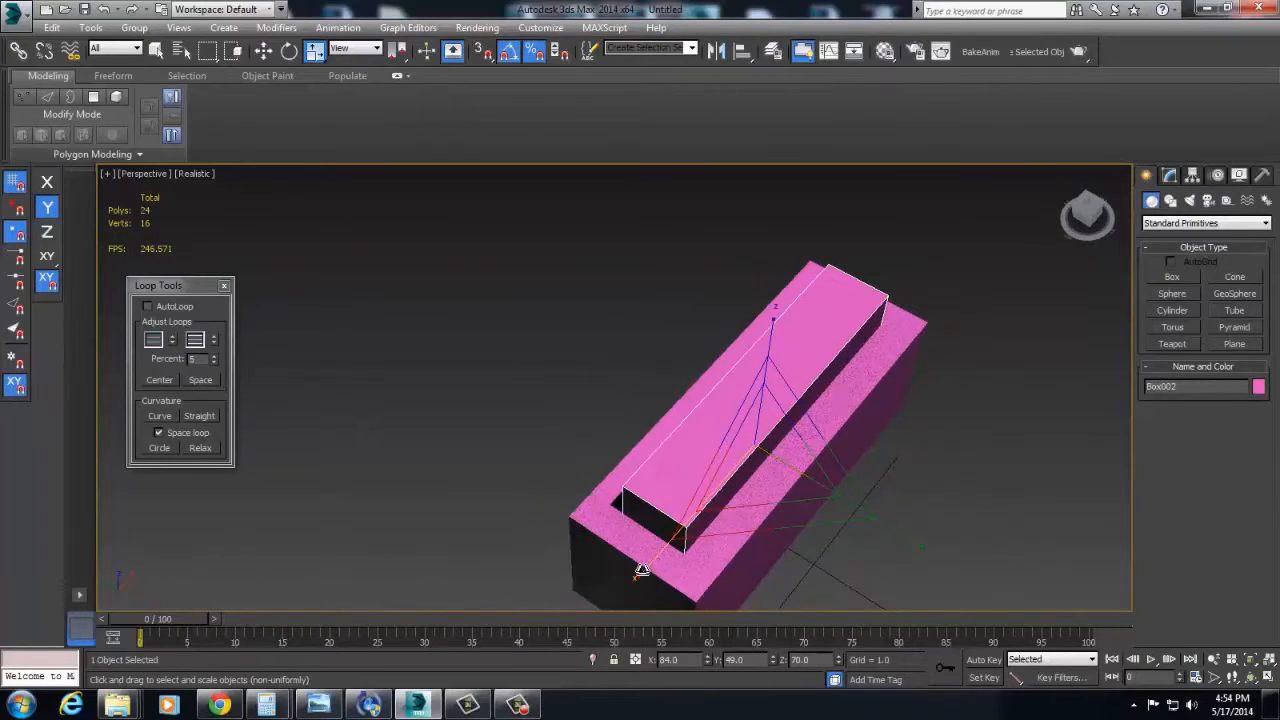
Step: Shorten the upper box along its length to 75.6% X scale
left_click(646, 557)
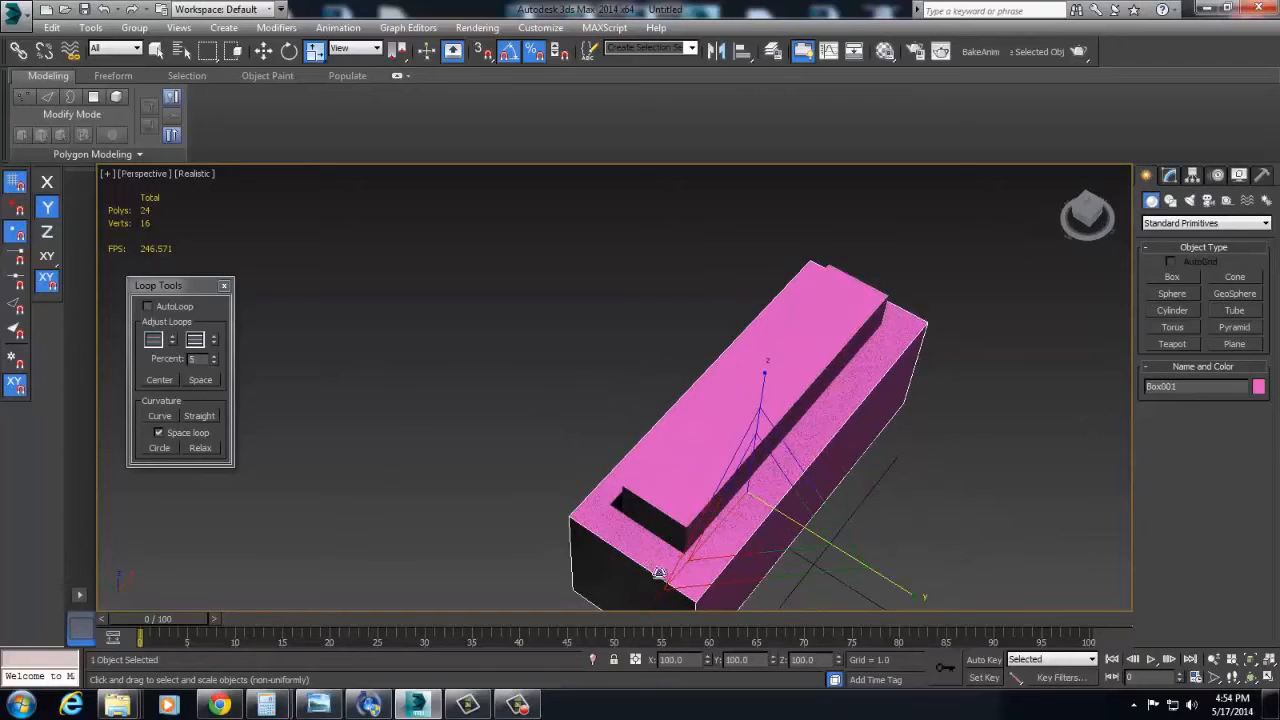
left_click(678, 498)
left_click_drag(656, 555, 663, 554)
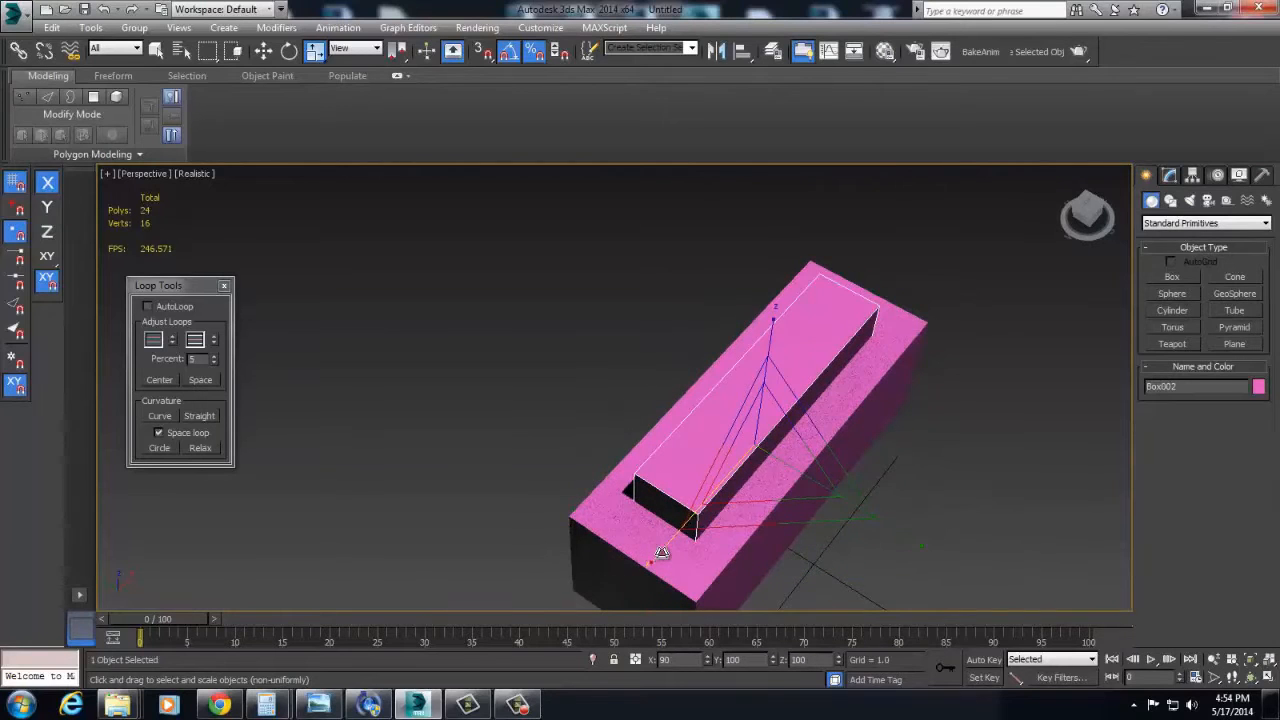
Step: Subtract the upper box from the large box with ProBoolean to cut a rectangular cavity in its top
middle_click_drag(697, 555, 703, 493, "alt")
scroll(725, 515, "up", 4)
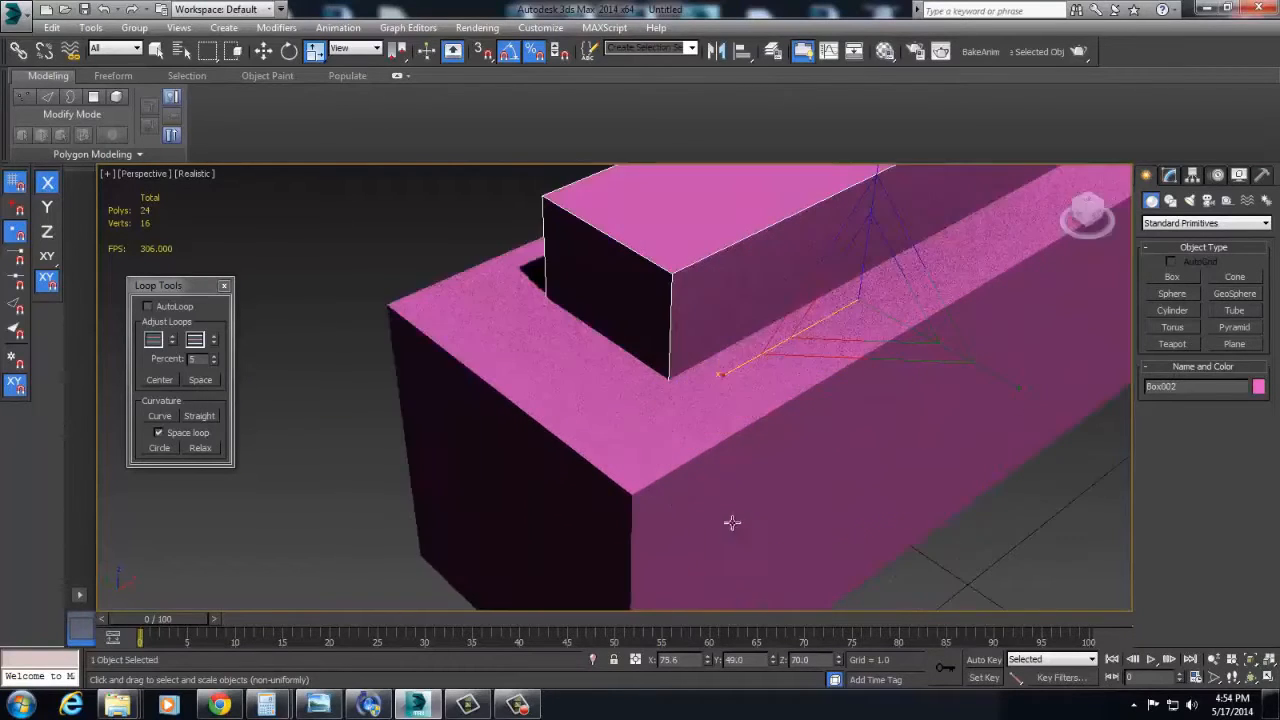
scroll(950, 460, "down", 4)
scroll(903, 487, "up", 1)
left_click(950, 367)
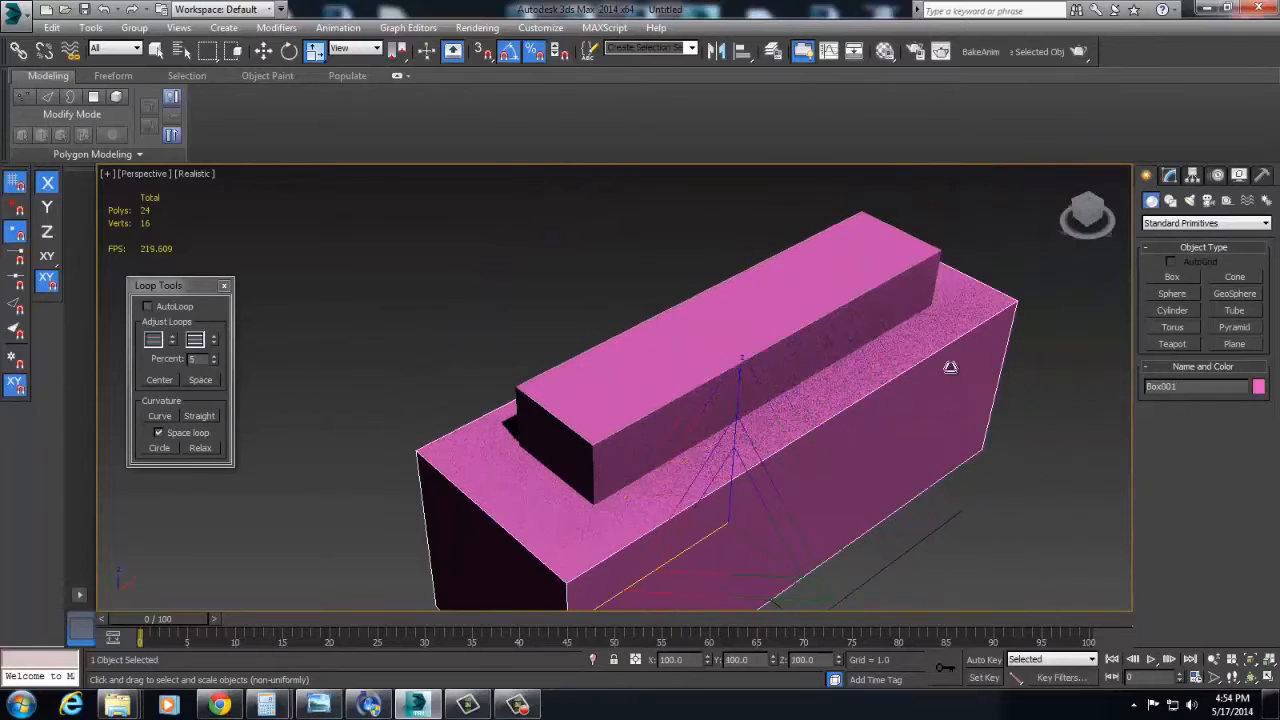
left_click(1170, 226)
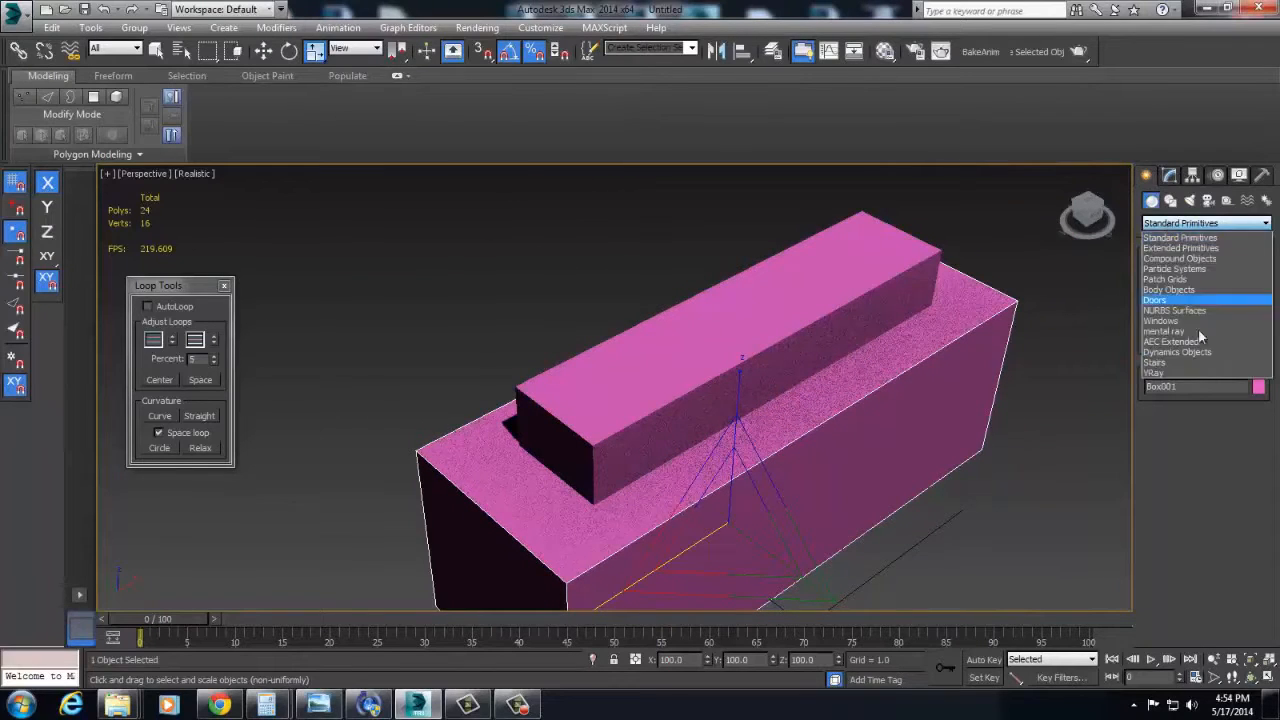
left_click(1180, 259)
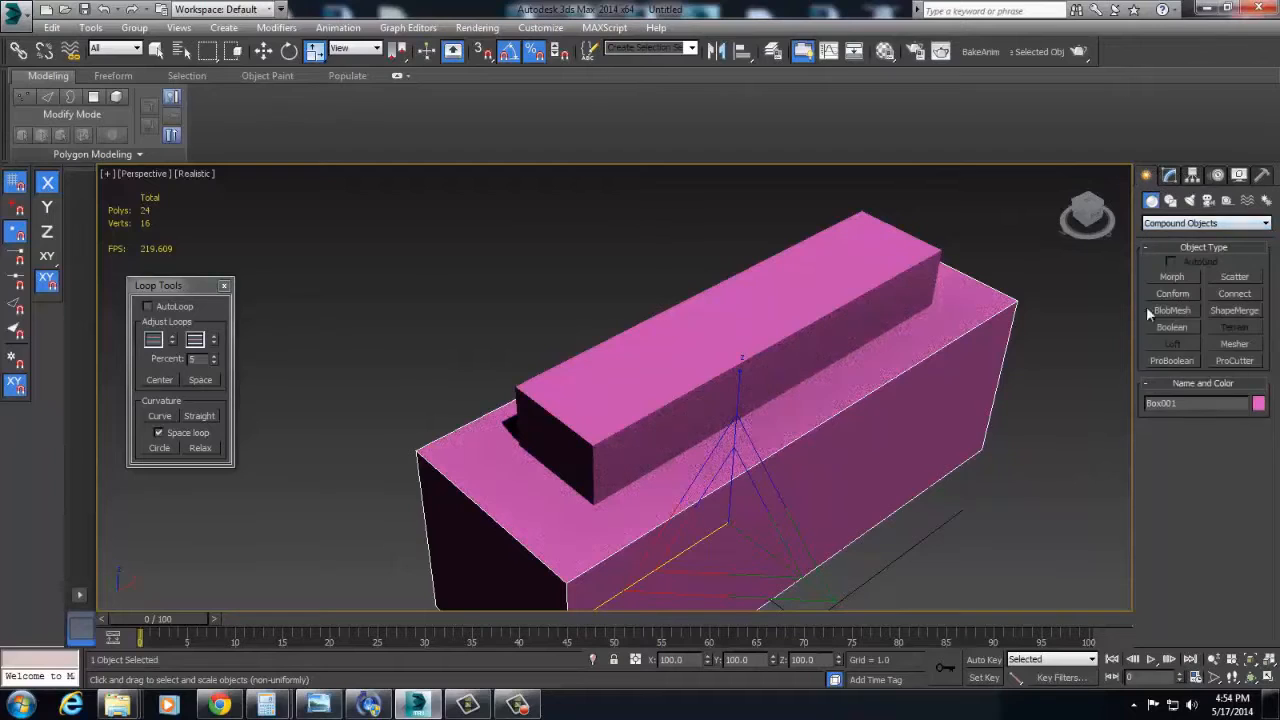
left_click(1175, 361)
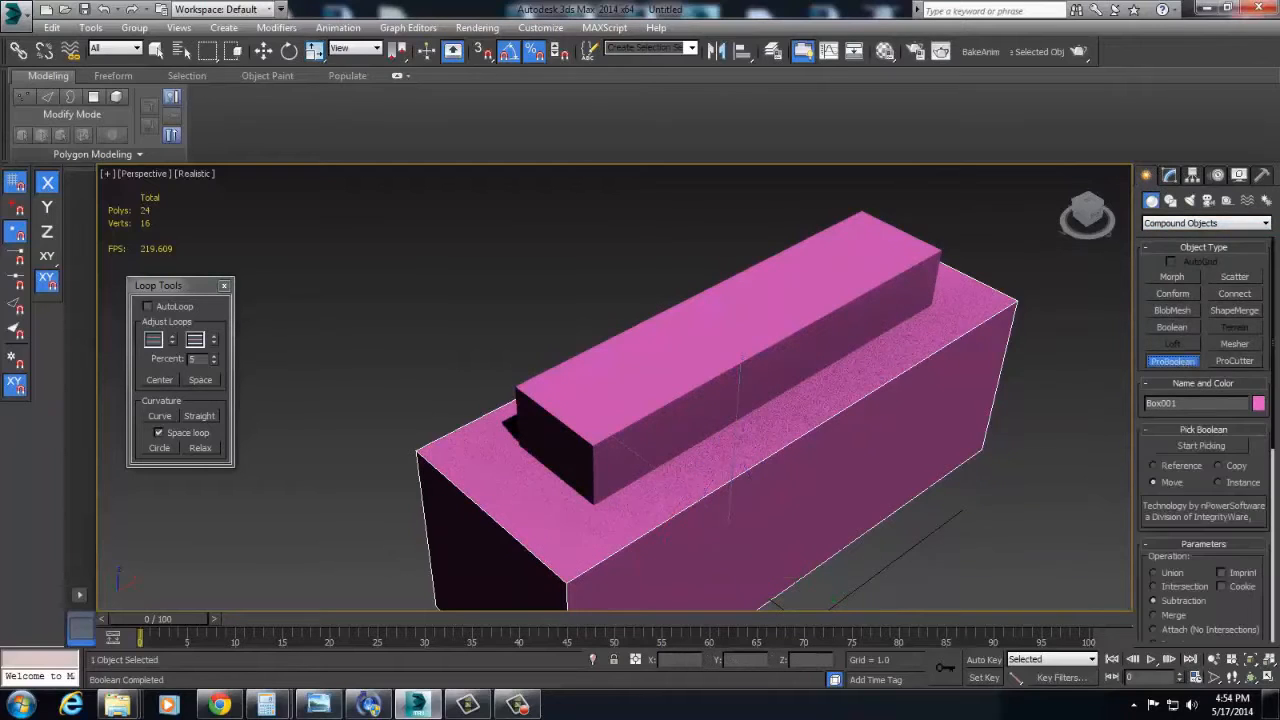
left_click(1181, 447)
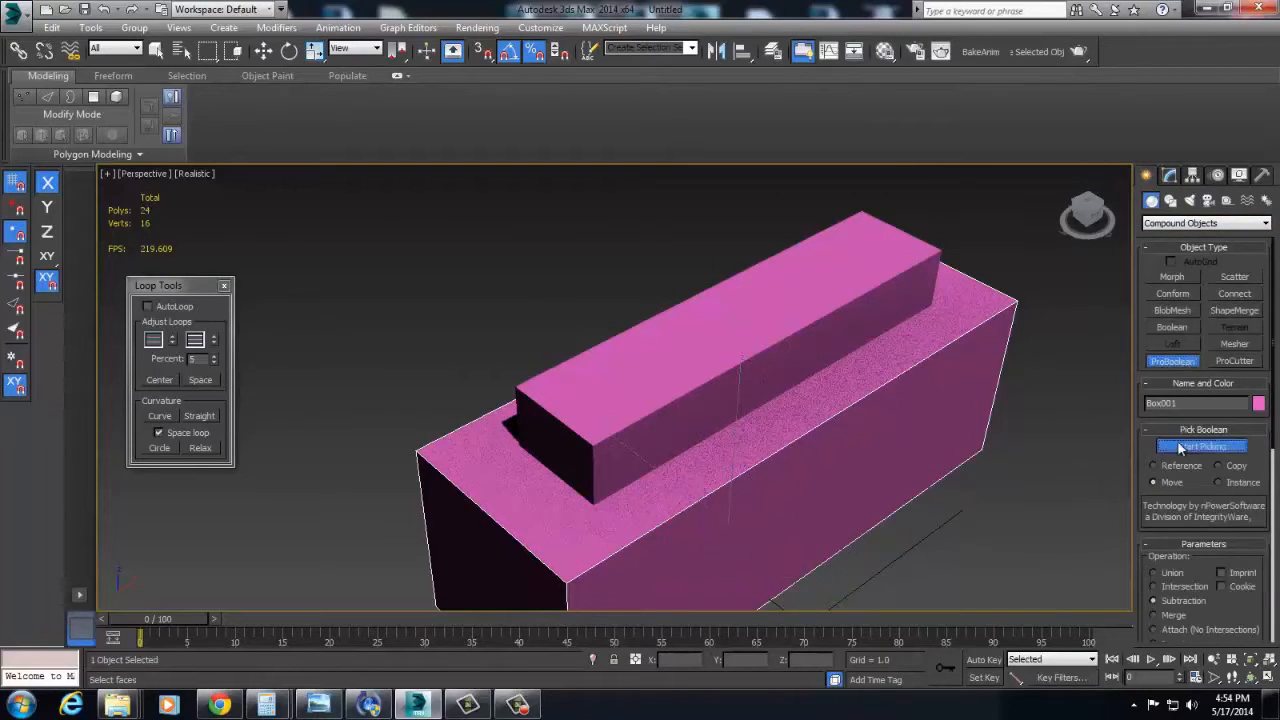
left_click(784, 333)
Step: Examine the ProBoolean operation types, operand list and advanced options, and the resulting cavity in the box
scroll(1190, 480, "down", 5)
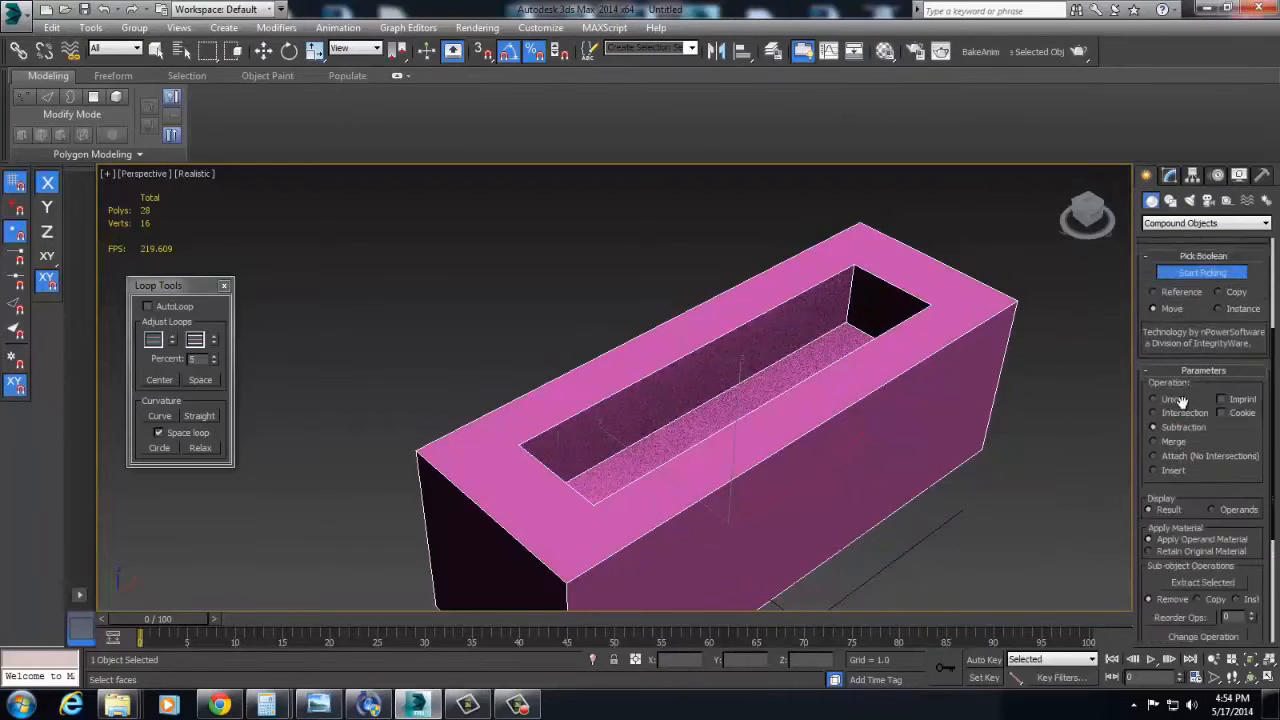
scroll(1258, 469, "up", 6)
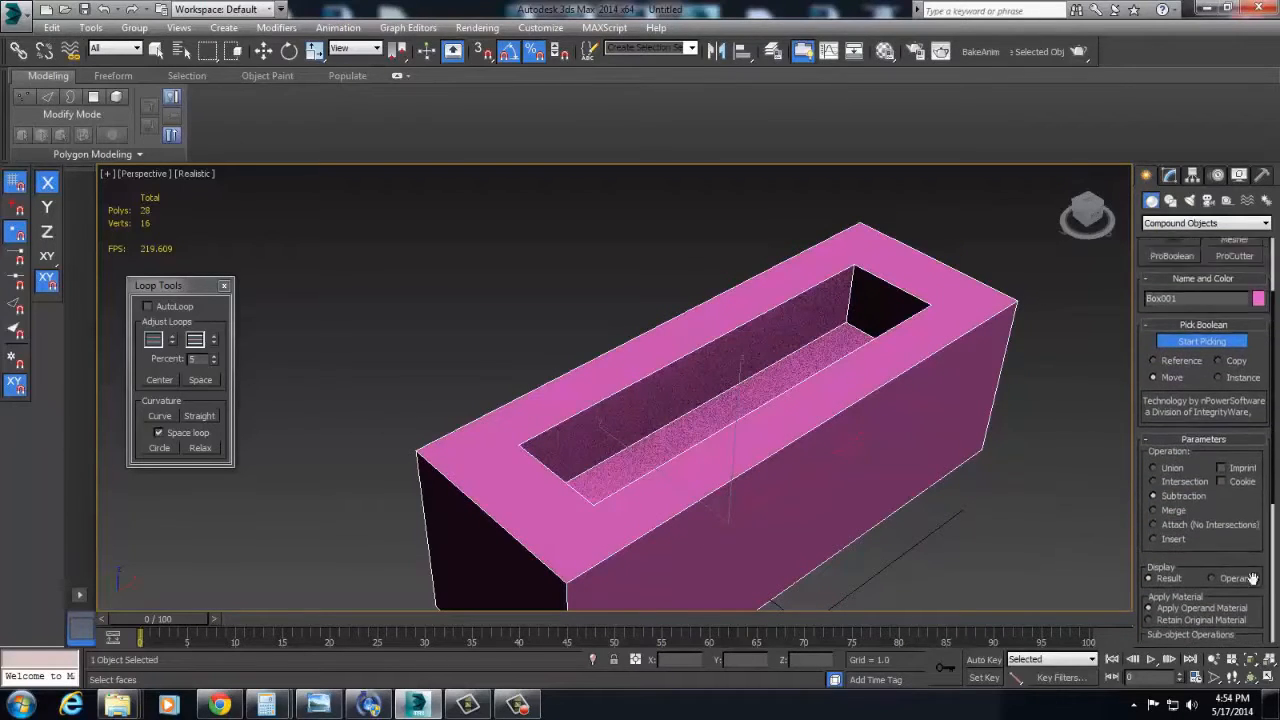
scroll(1200, 400, "down", 10)
scroll(1170, 420, "down", 4)
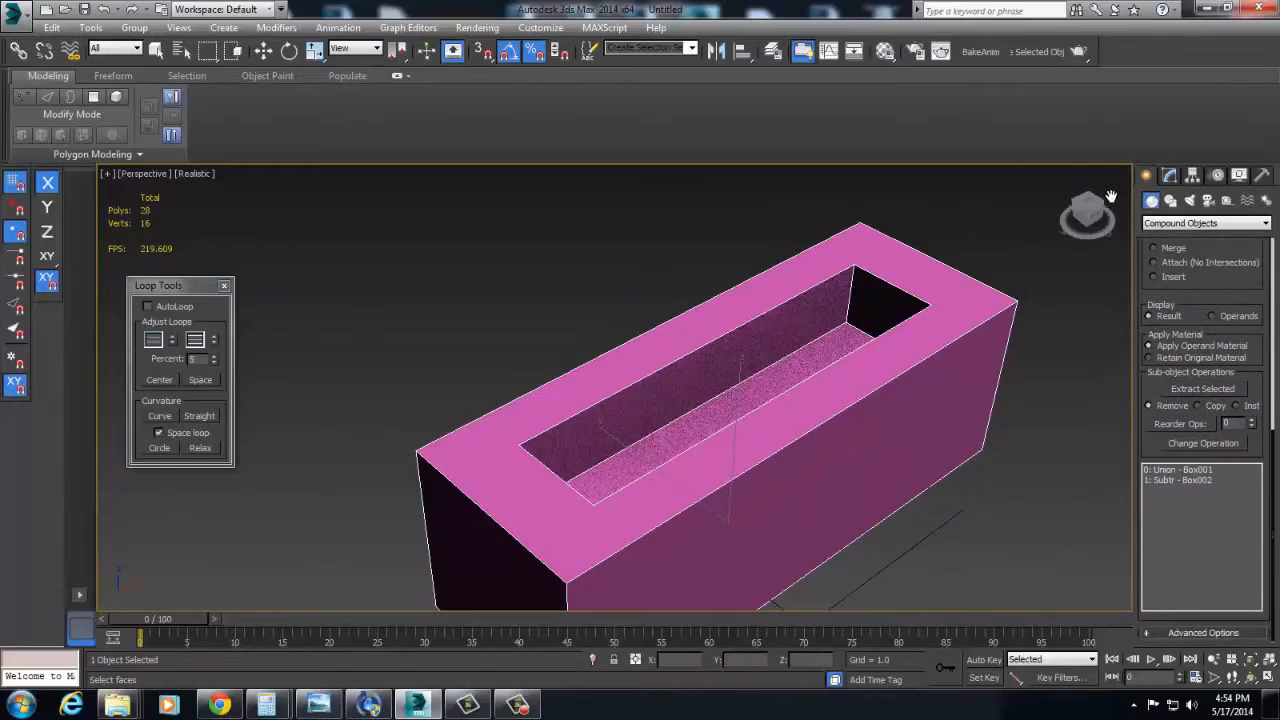
scroll(1187, 638, "down", 8)
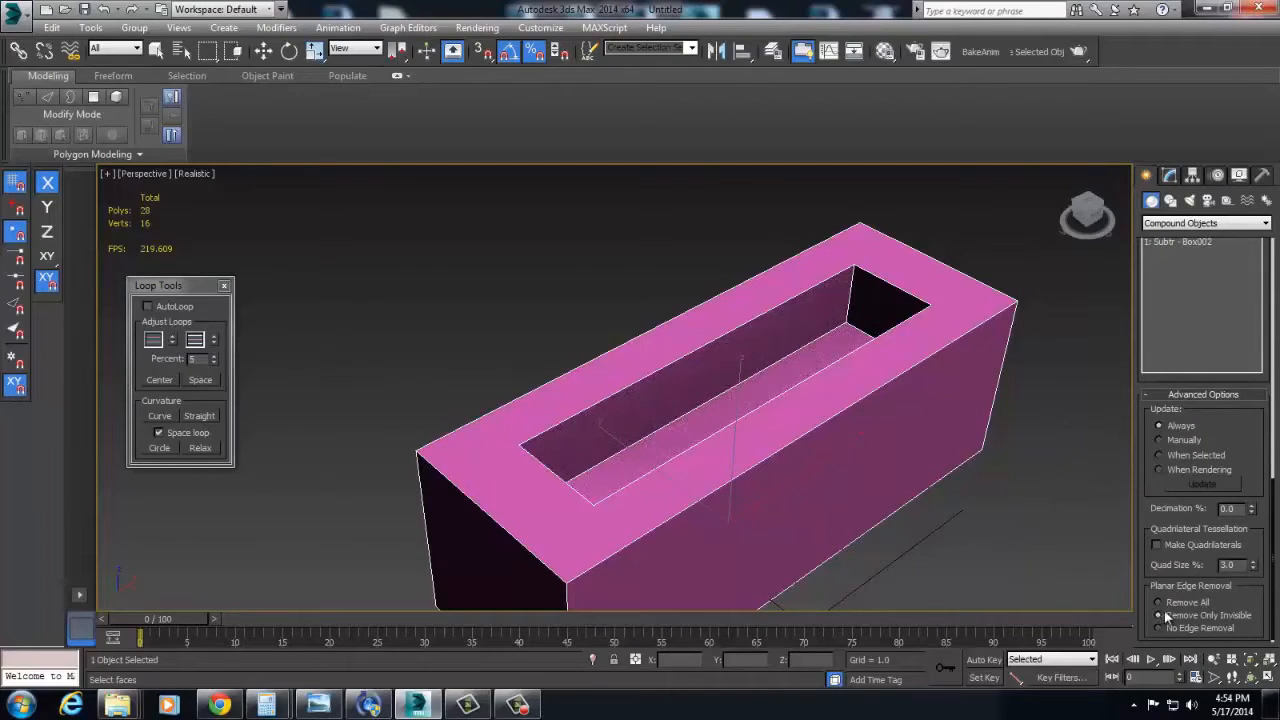
middle_click_drag(910, 515, 792, 534, "alt")
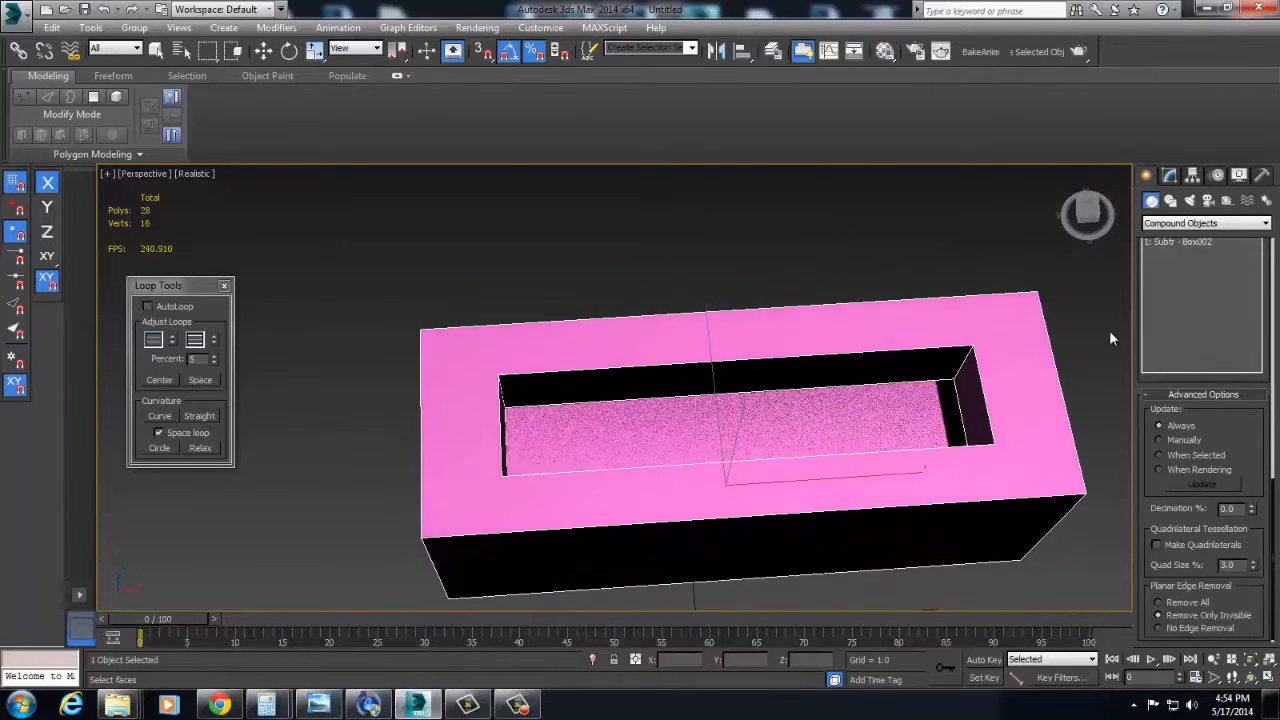
left_click_drag(1274, 424, 1274, 330)
Step: Exit ProBoolean and convert the box with the cavity to an Editable Poly
key("w")
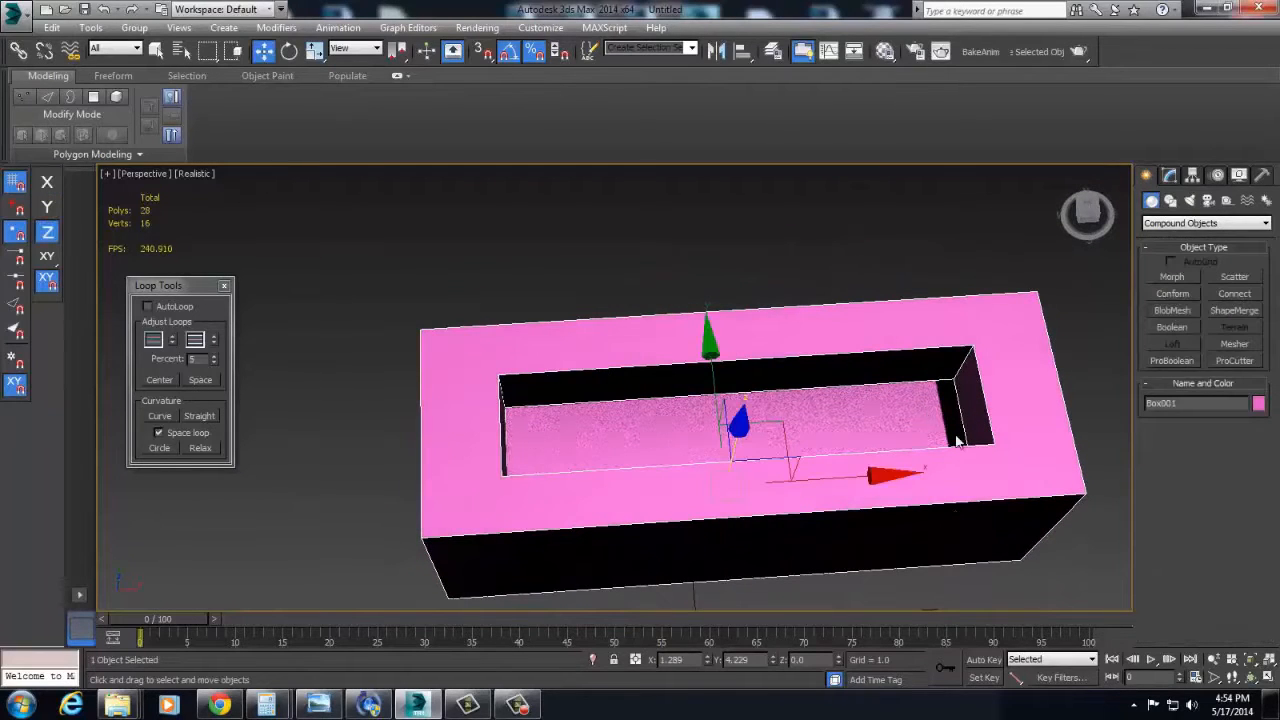
right_click(957, 441)
key("z")
middle_click_drag(831, 411, 934, 480, "alt")
scroll(934, 480, "down", 4)
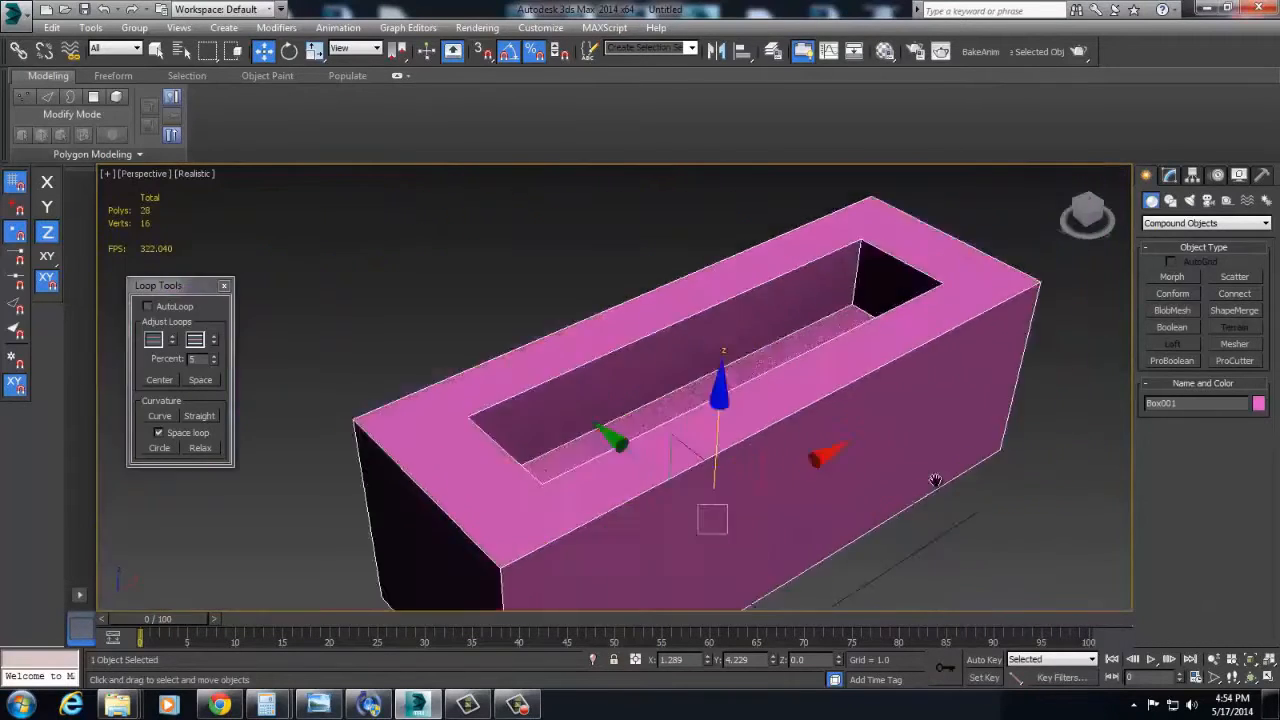
middle_click_drag(757, 270, 897, 412)
middle_click_drag(1000, 388, 829, 320)
right_click(858, 333)
mouse_move(994, 488)
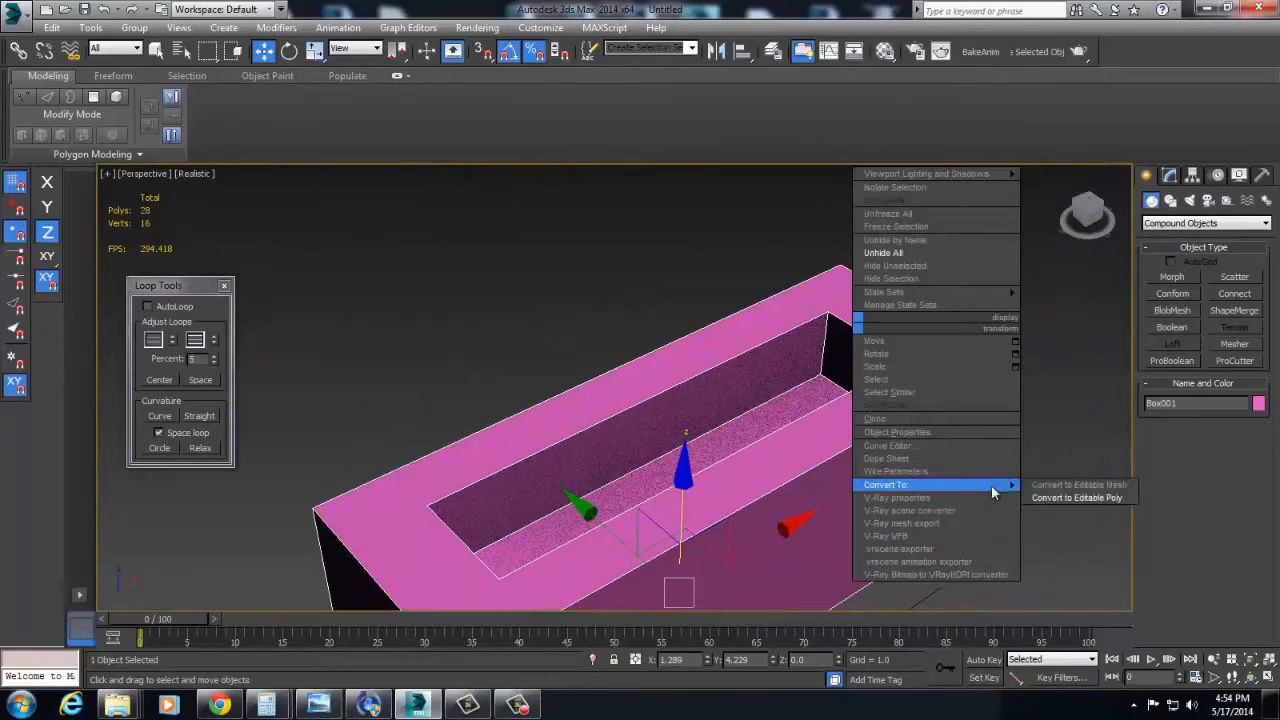
left_click(1053, 499)
Step: Connect each corner vertex of the cavity's rim to the matching outer corner vertex on the box's top face
key("1")
middle_click_drag(708, 448, 788, 442)
left_click_drag(911, 327, 911, 330)
key("ctrl+shift+e")
middle_click_drag(672, 415, 527, 412, "alt")
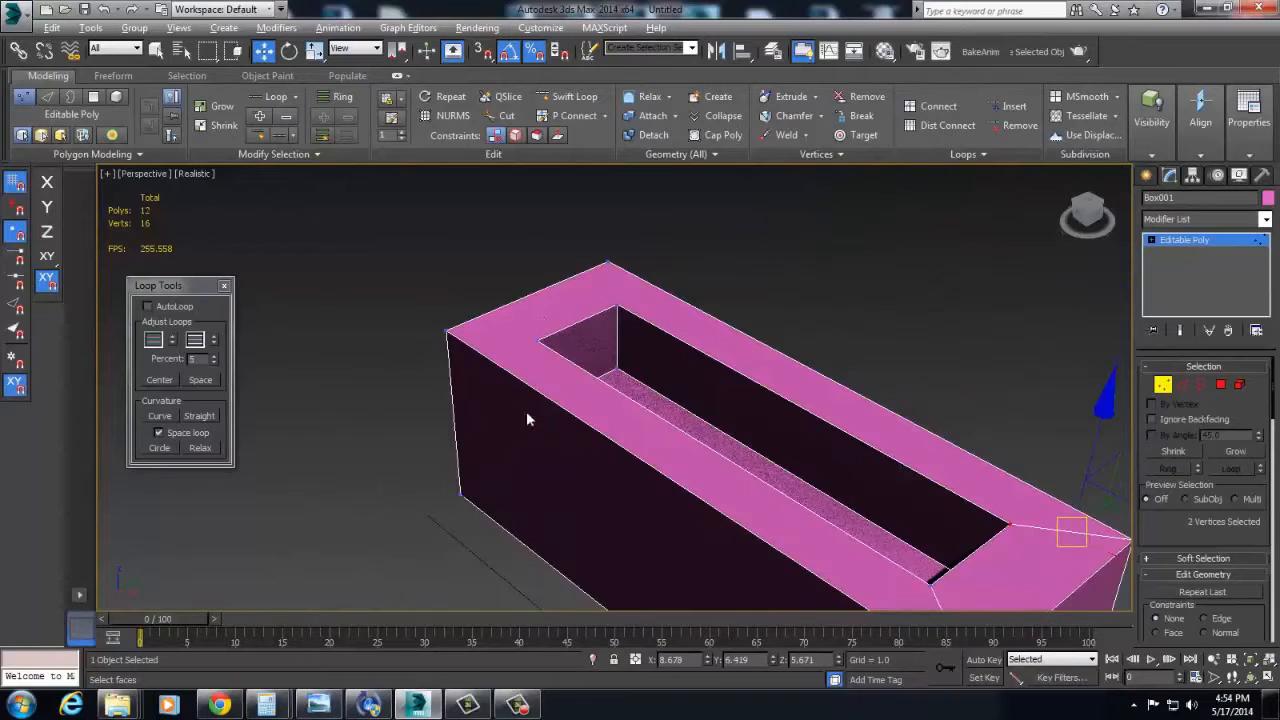
left_click_drag(625, 318, 625, 316)
key("ctrl+shift+e")
middle_click_drag(556, 374, 636, 283, "alt")
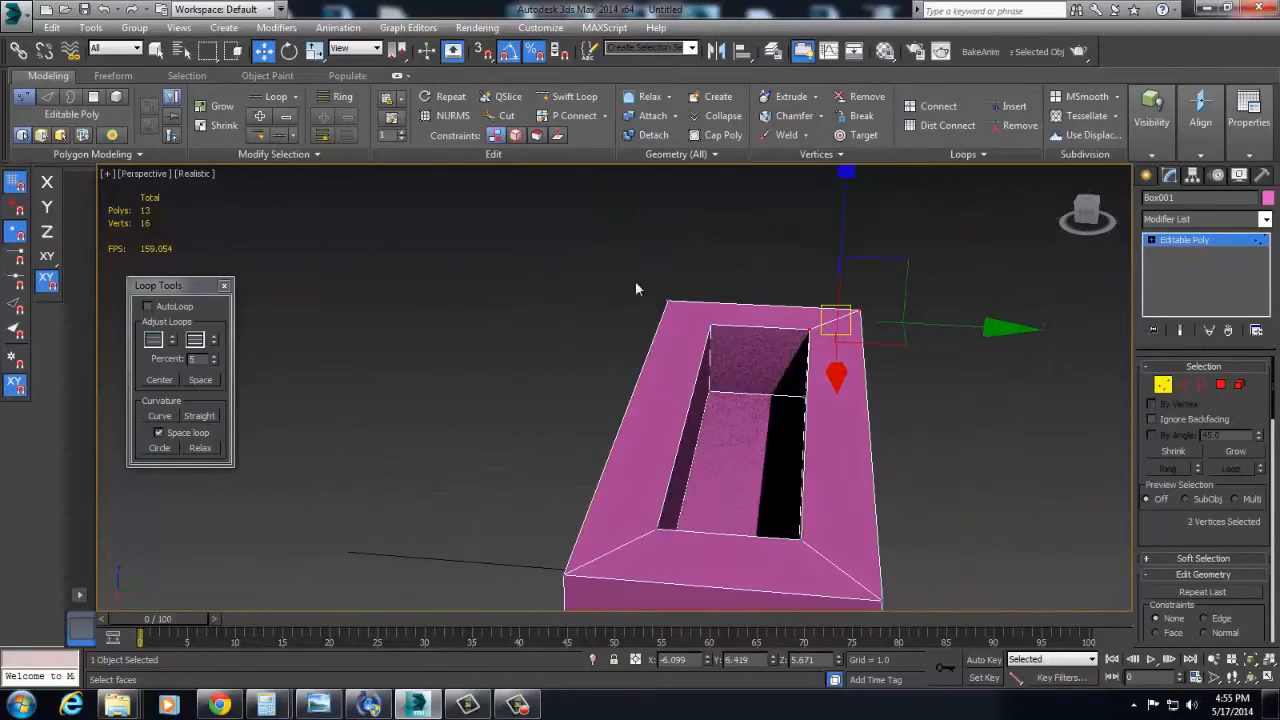
left_click_drag(714, 329, 735, 356)
key("ctrl+shift+e")
middle_click_drag(736, 358, 787, 403, "alt")
Step: Chamfer the outer top edge loop of the box together with the rim edge loop of the cavity
key("2")
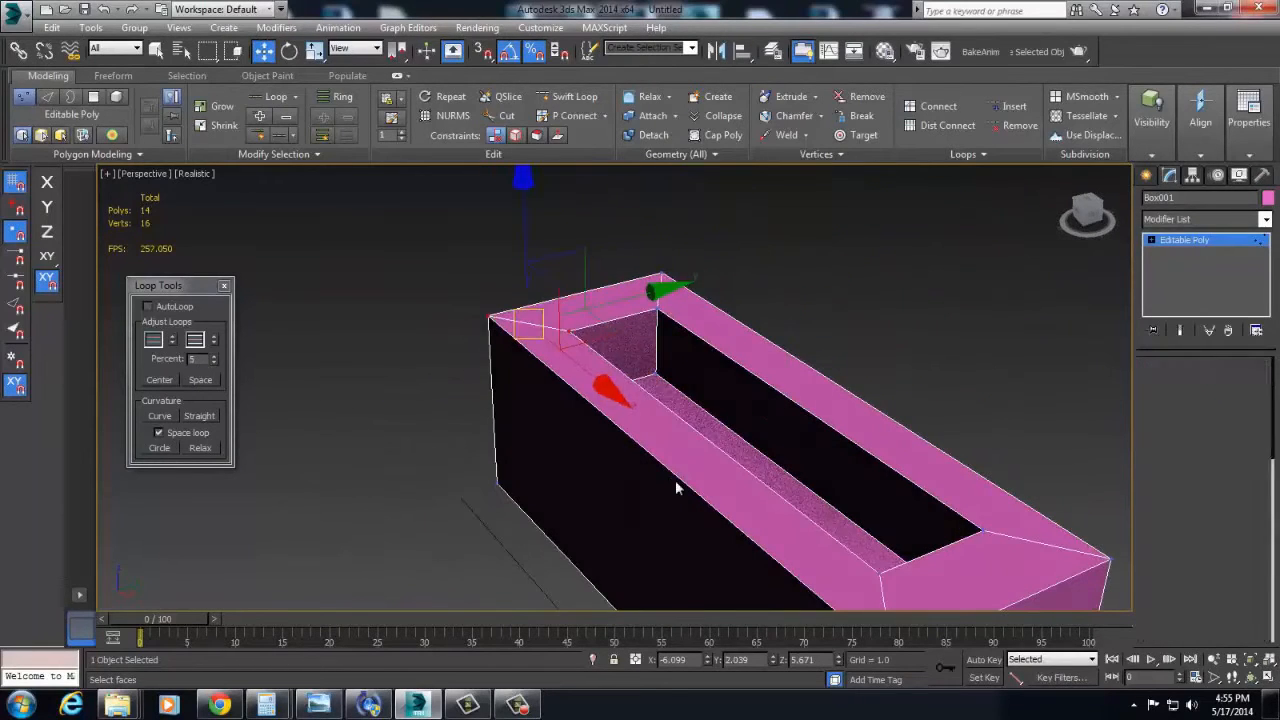
left_click(676, 480)
double_click(676, 480)
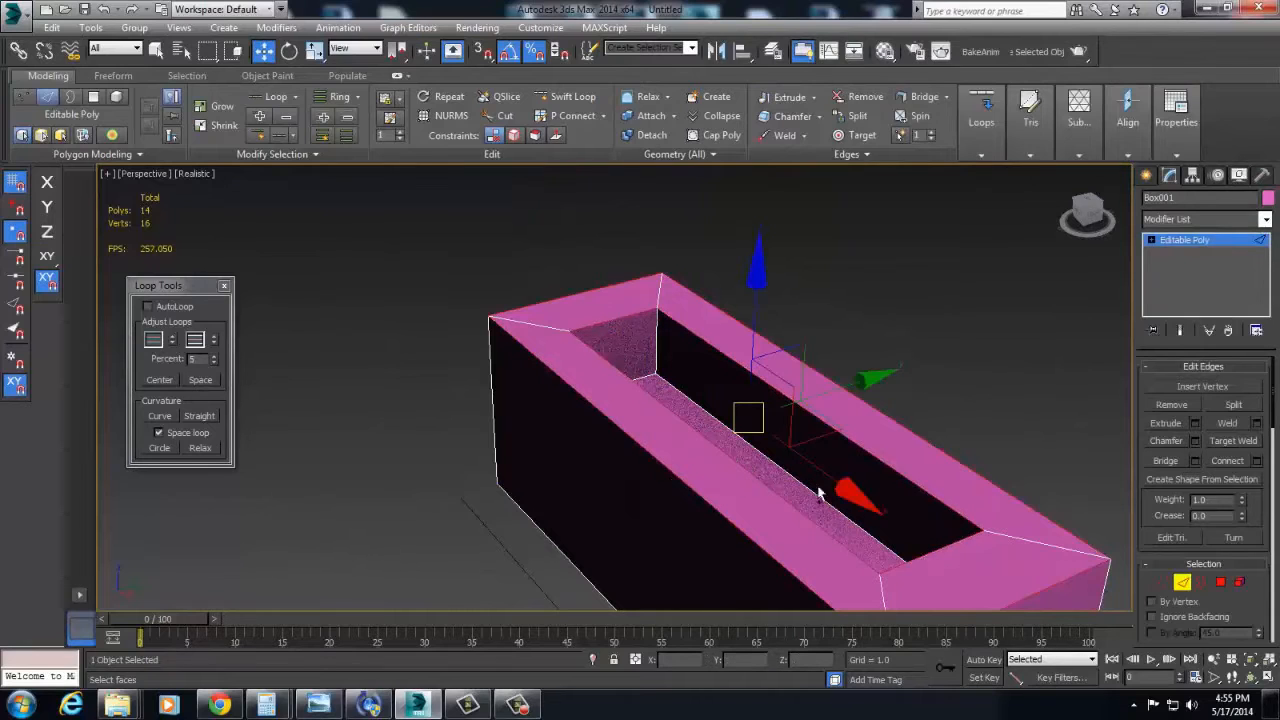
right_click(820, 491)
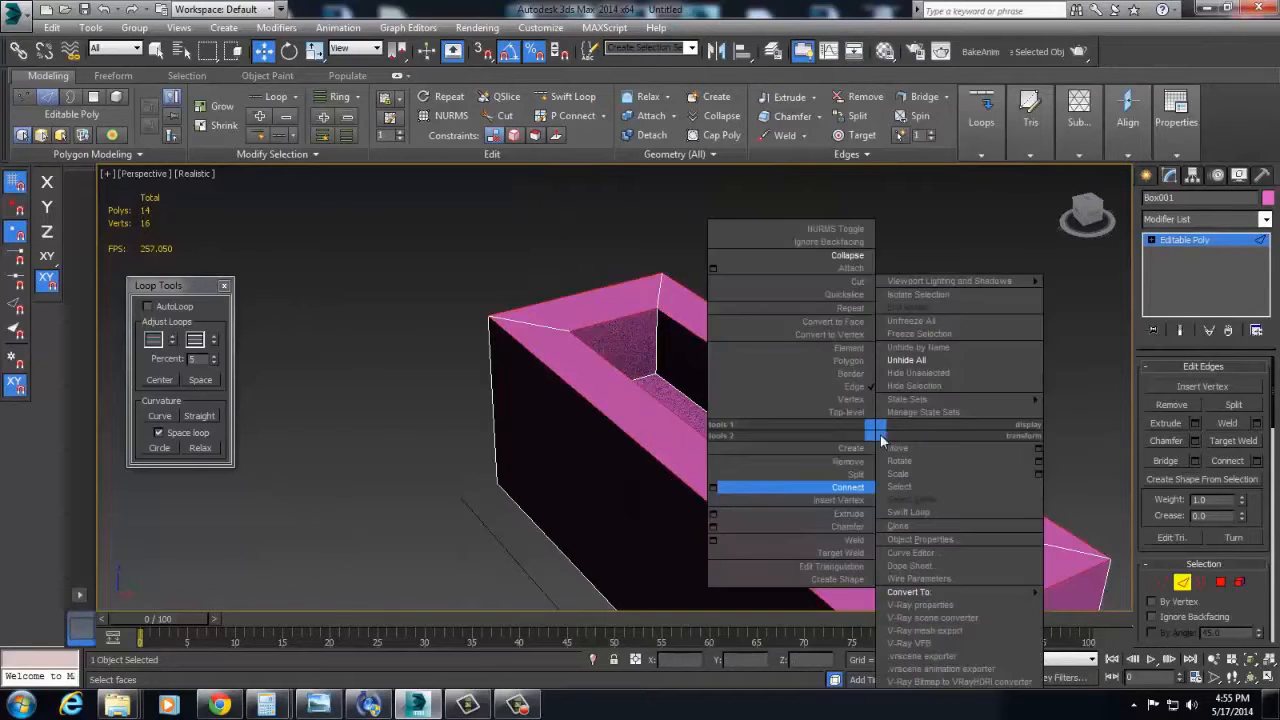
left_click(714, 526)
mouse_move(627, 399)
left_mouse_down()
mouse_move(624, 424)
mouse_move(624, 396)
left_mouse_up()
middle_click_drag(722, 484, 780, 442, "alt")
left_click(622, 468)
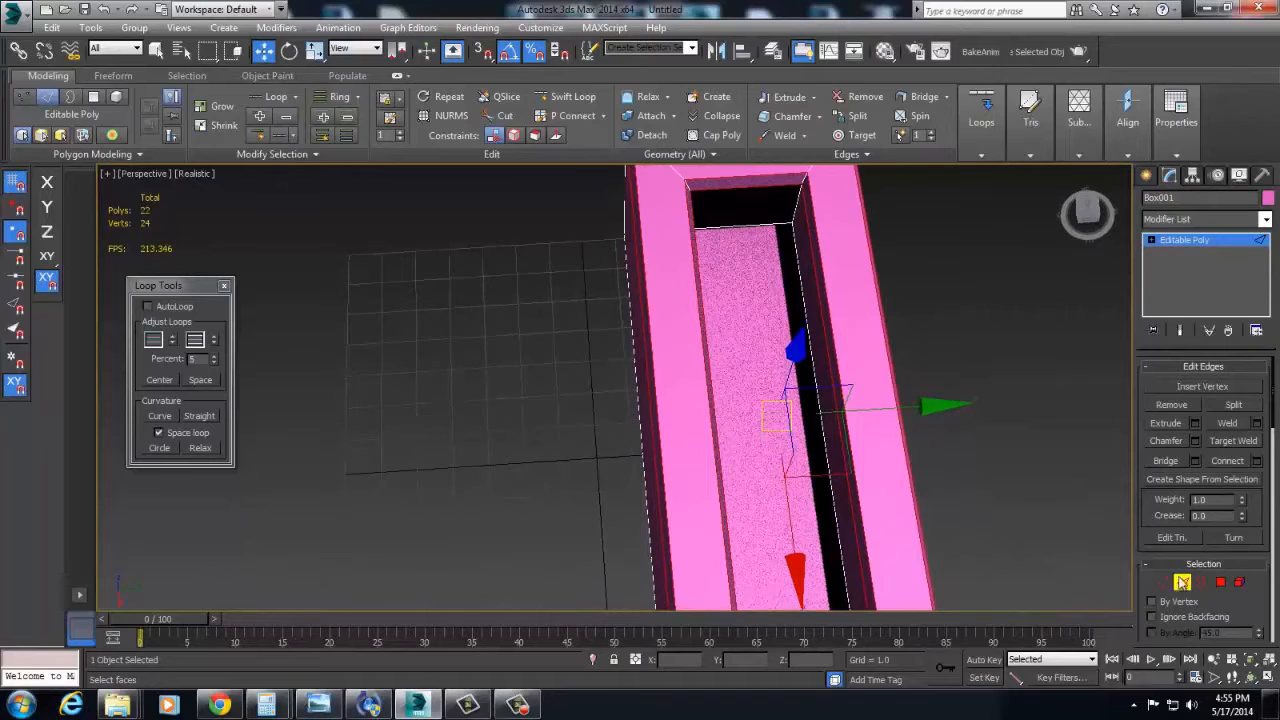
left_click(1014, 441)
Step: Draw a cylinder beside the box's long side, about 2.68 in radius and 2.24 high
left_click(1148, 176)
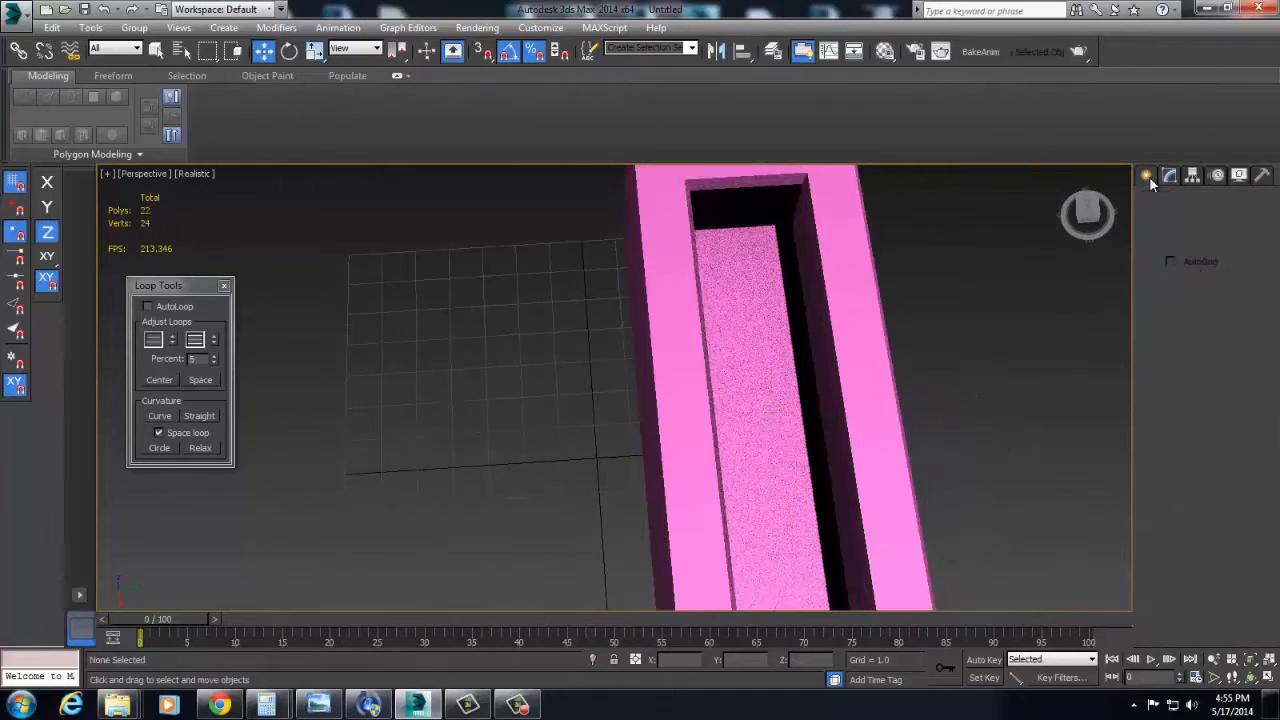
left_click(1188, 312)
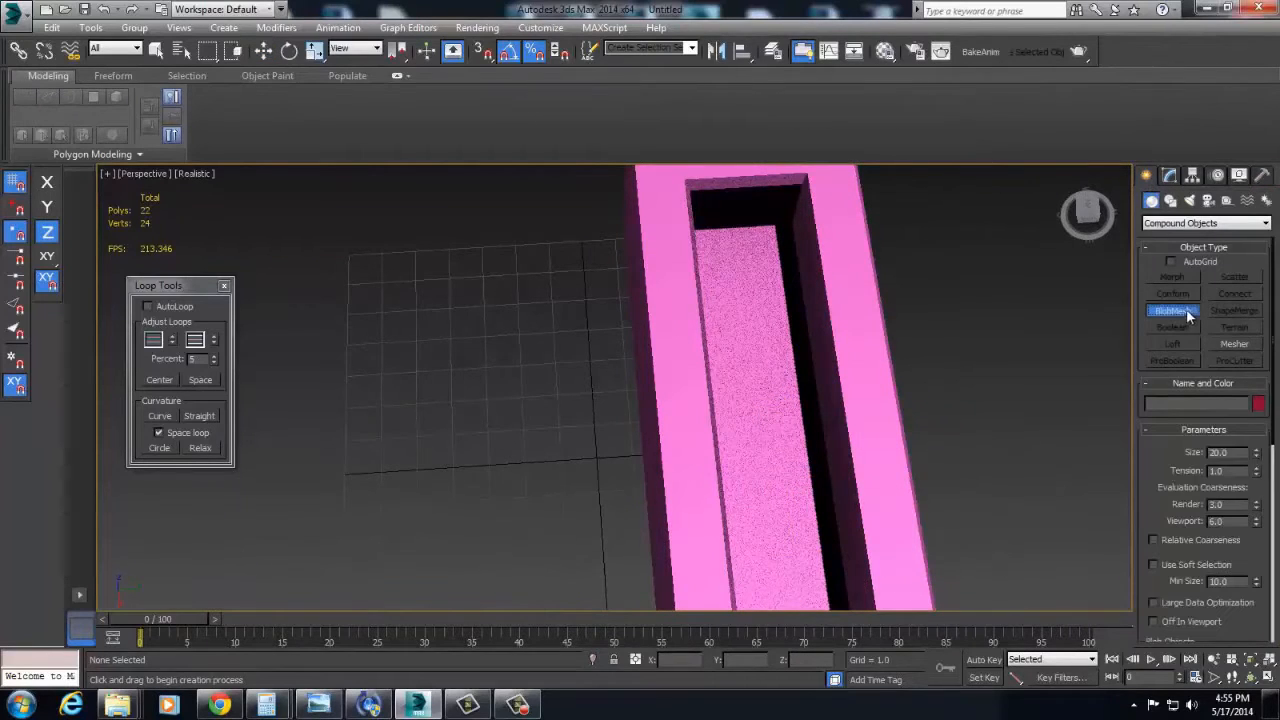
left_click(1180, 222)
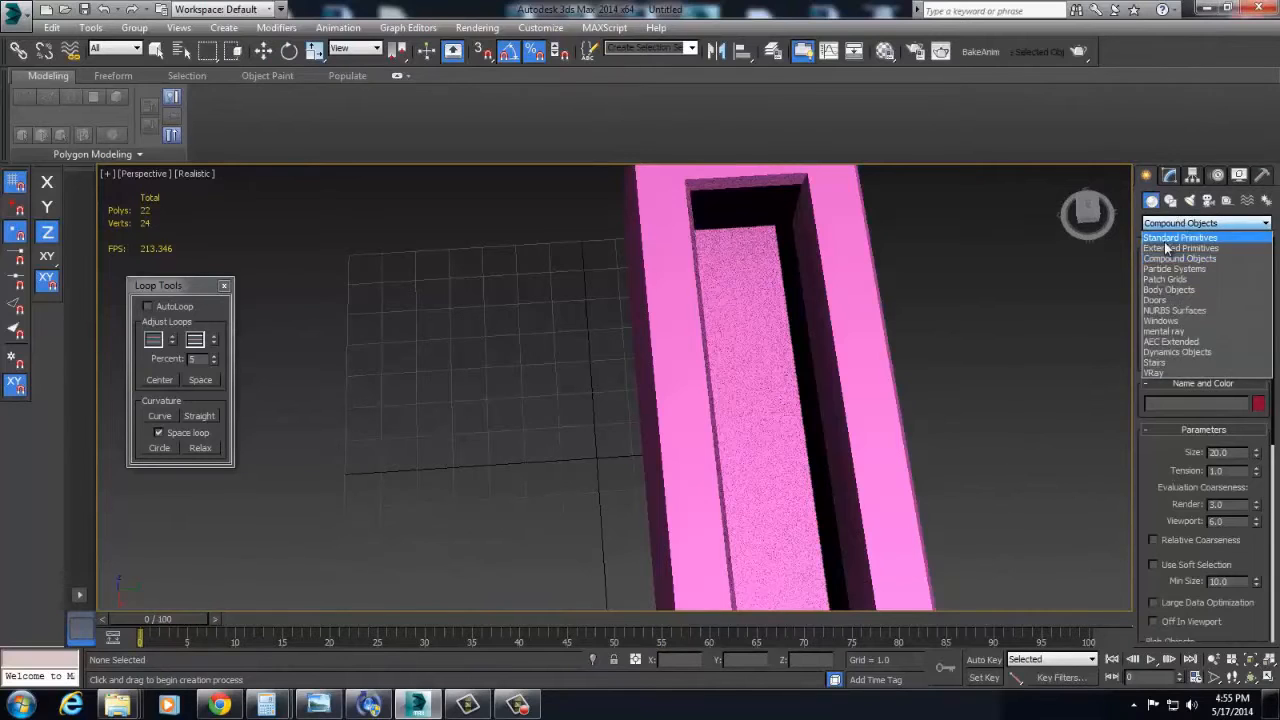
left_click(1176, 236)
left_click(1176, 311)
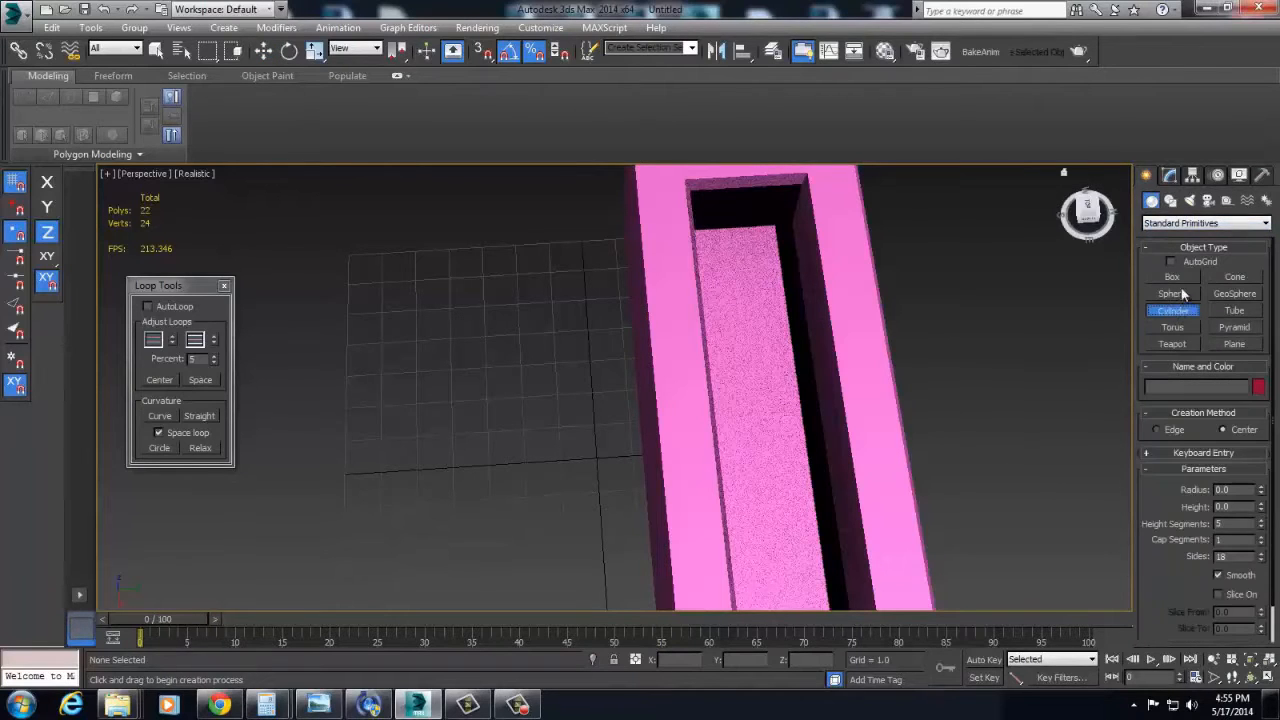
key("t")
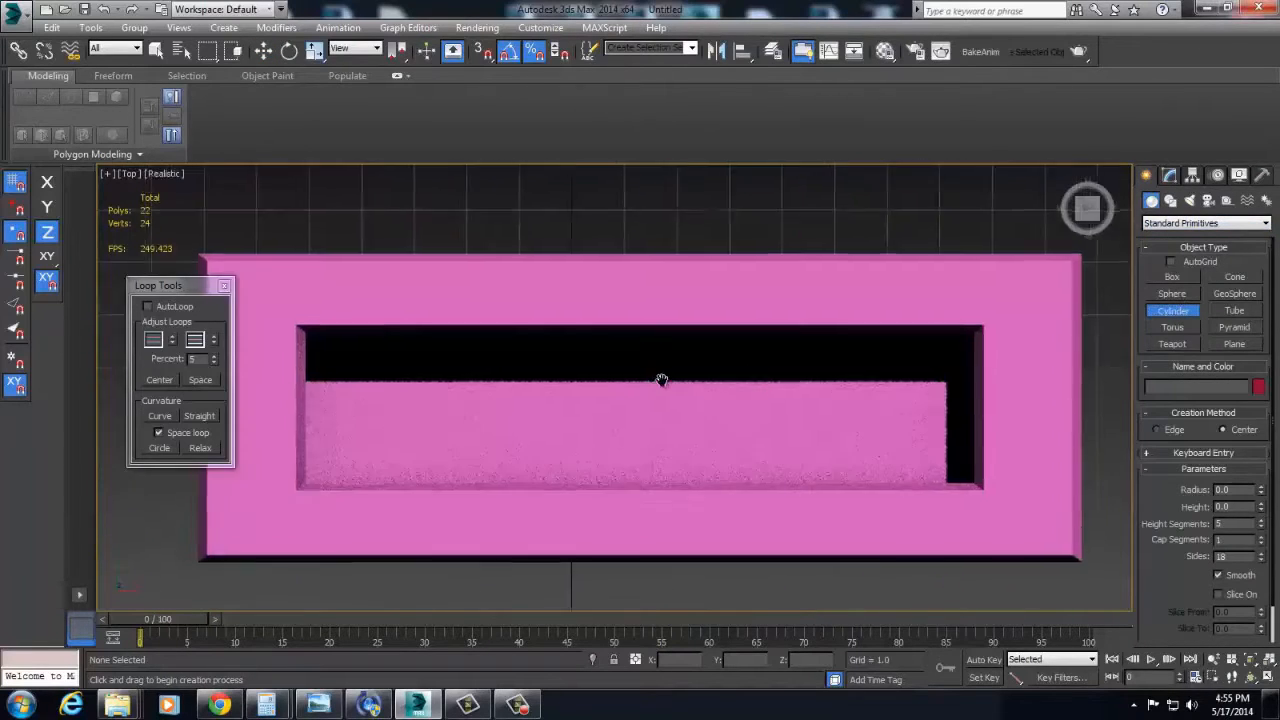
left_click_drag(715, 463, 737, 507)
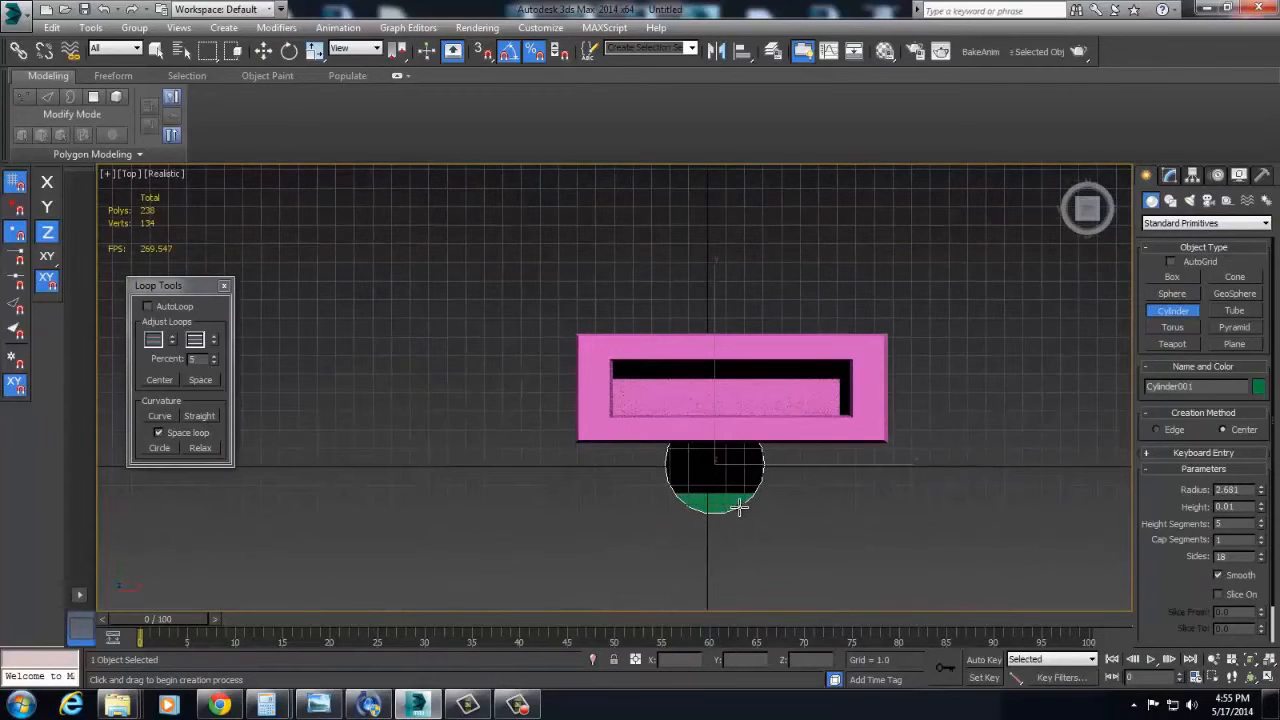
middle_click_drag(742, 463, 798, 381, "alt")
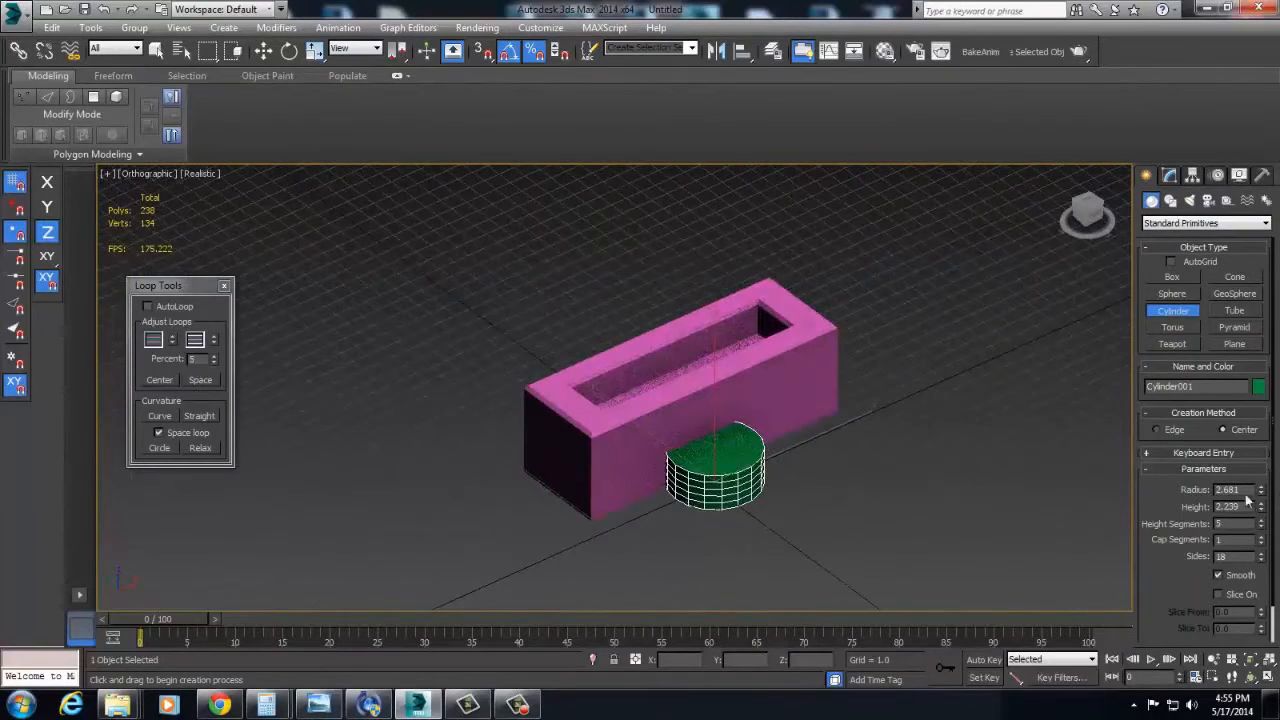
Step: Reduce the cylinder's height segments to 1 and scale it along Z to 40 percent
left_click_drag(1262, 559, 1268, 32)
left_click_drag(1277, 705, 1277, 55)
middle_click_drag(790, 230, 864, 166)
scroll(864, 166, "up", 2)
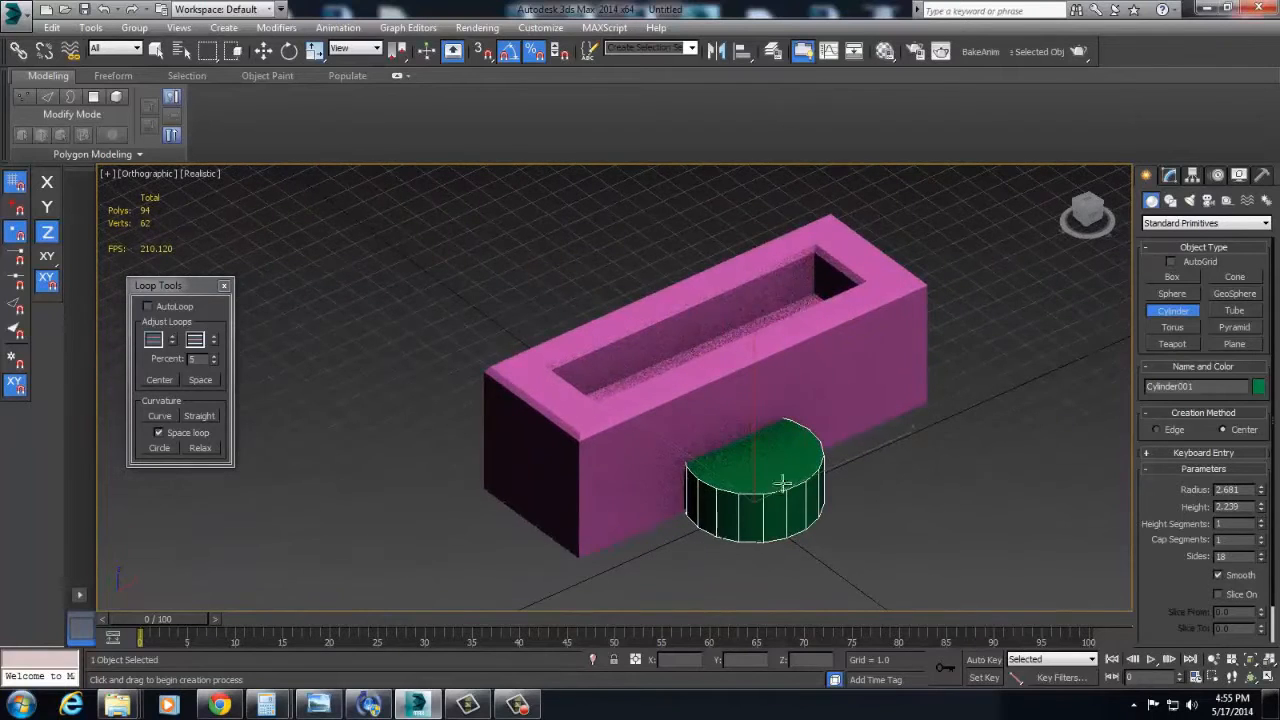
key("w")
key("r")
left_click_drag(755, 382, 763, 456)
Step: Clone the flattened cylinder and scale the copy into a narrow, taller centre cylinder at 30 percent width
key("r")
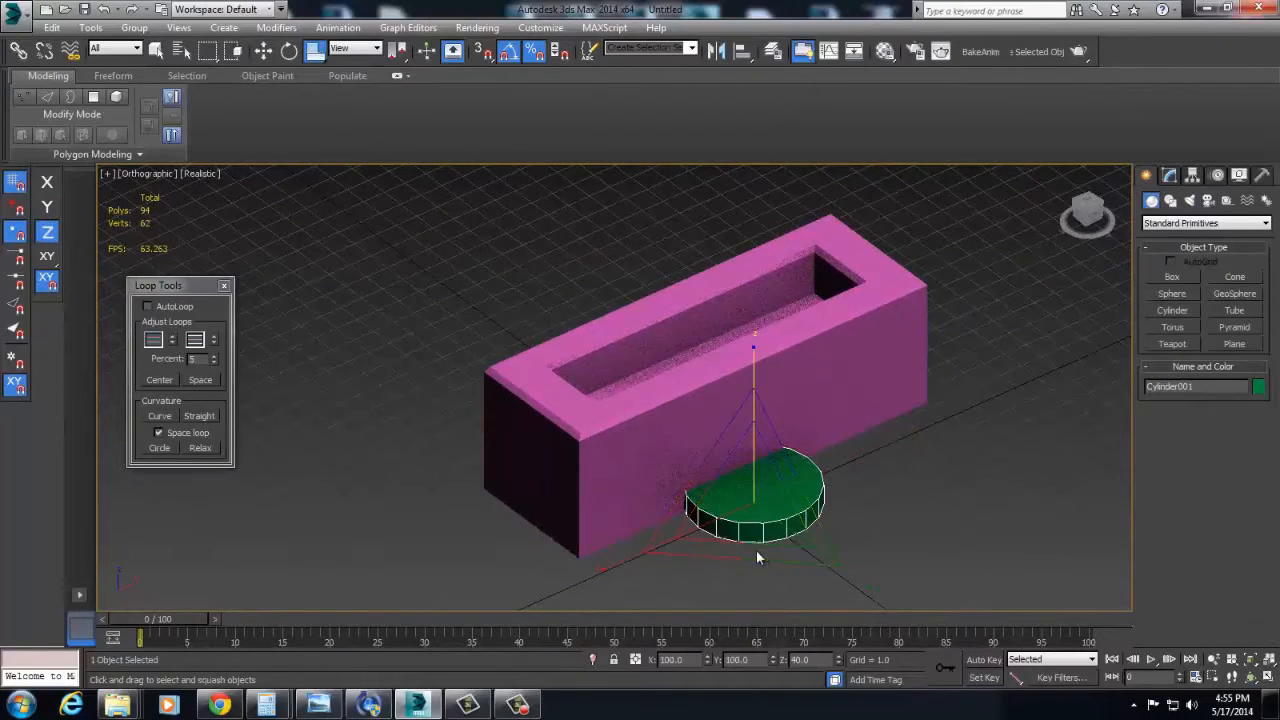
left_click_drag(757, 561, 754, 373, "shift")
key("Return")
key("r")
Step: Clone the base disc upward, flatten the copy to 16 percent along Z and scale it narrower as a second tier
left_click(791, 475)
key("w")
key("Return")
scroll(750, 420, "up", 5)
key("r")
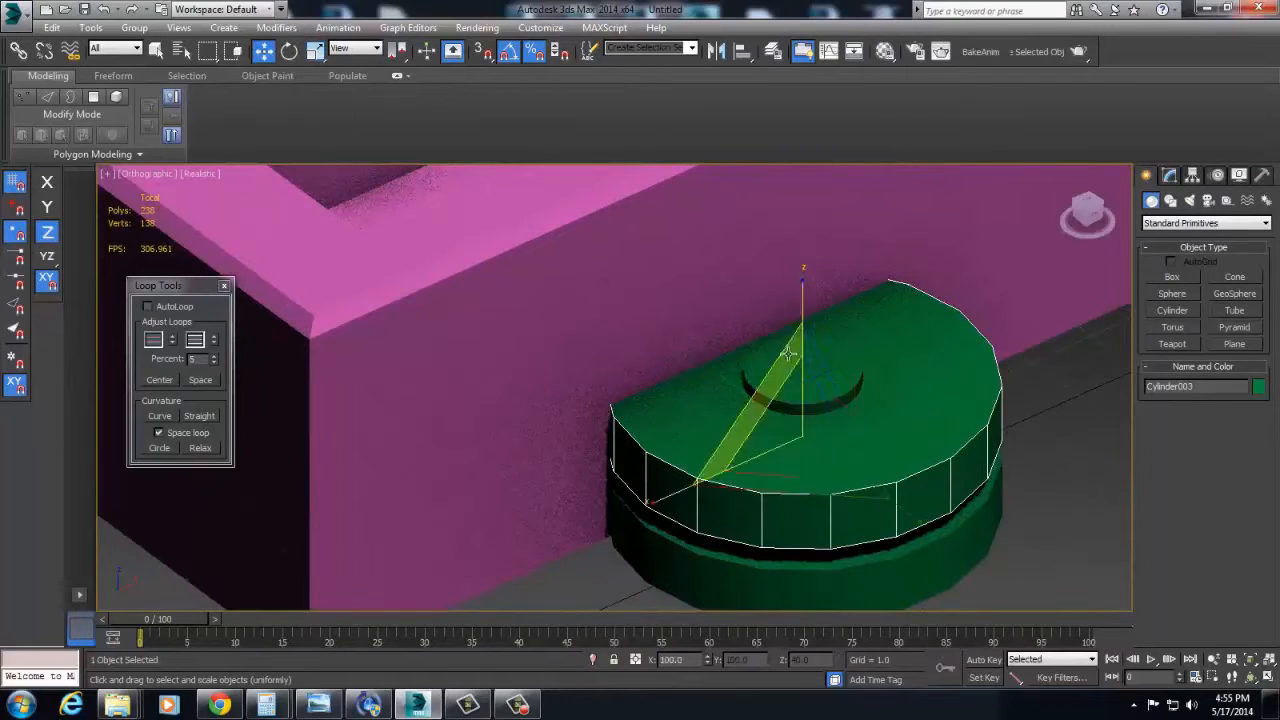
left_click_drag(801, 287, 806, 356)
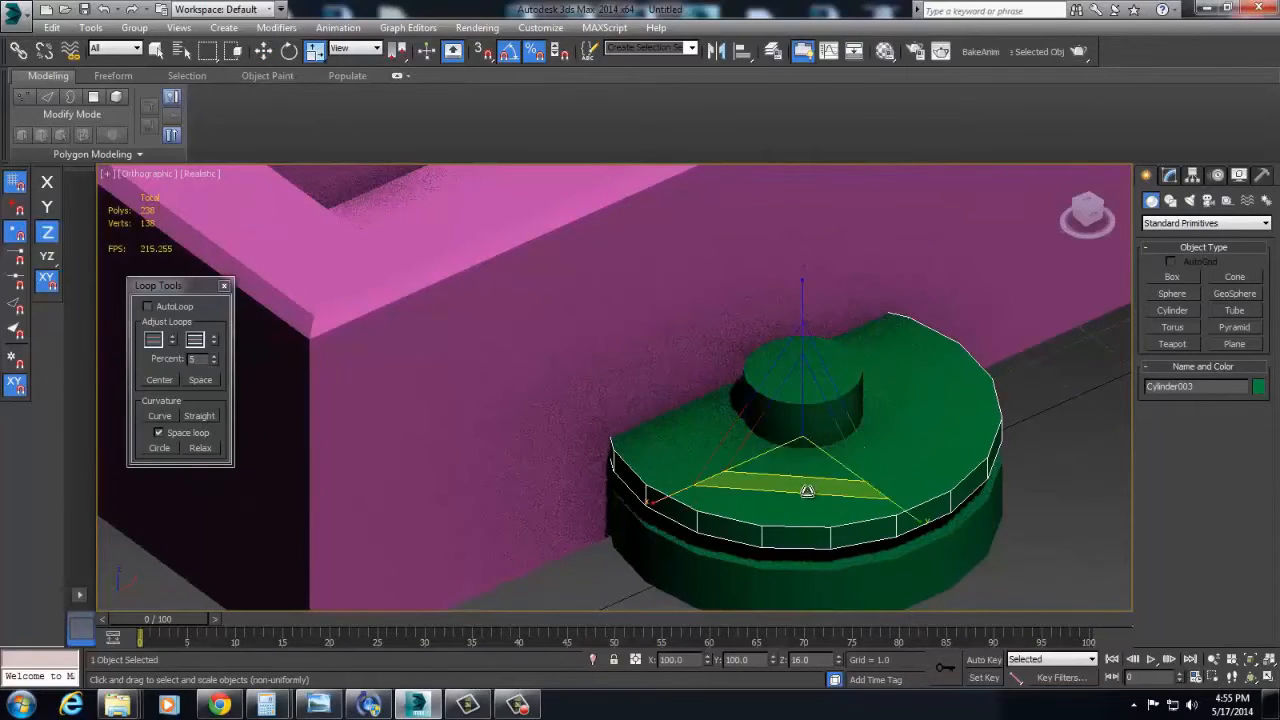
left_click_drag(807, 491, 811, 463)
Step: Scale the centre cylinder to 15 percent width and about 187 percent height, and lower it about 0.6 through the discs
left_click(829, 404)
middle_click_drag(832, 406, 833, 447)
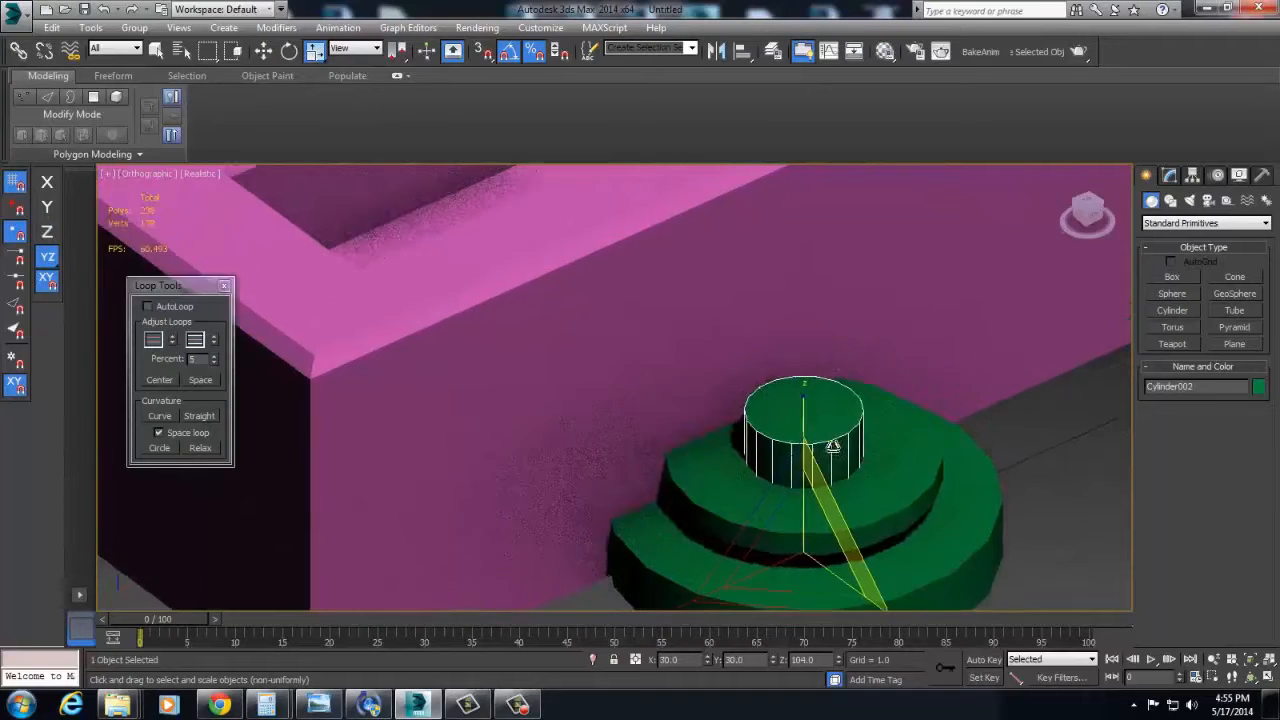
scroll(832, 446, "down", 5)
key("r")
left_click_drag(817, 357, 821, 318)
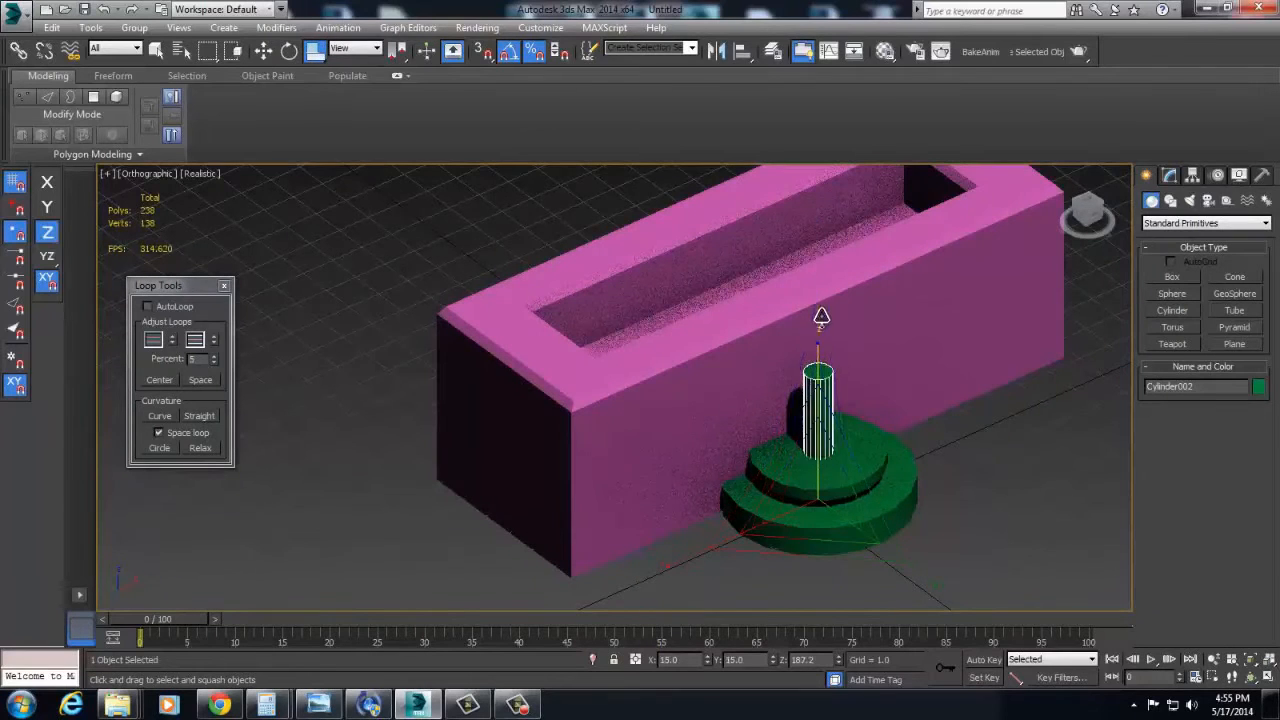
middle_click_drag(821, 318, 857, 309, "alt")
key("w")
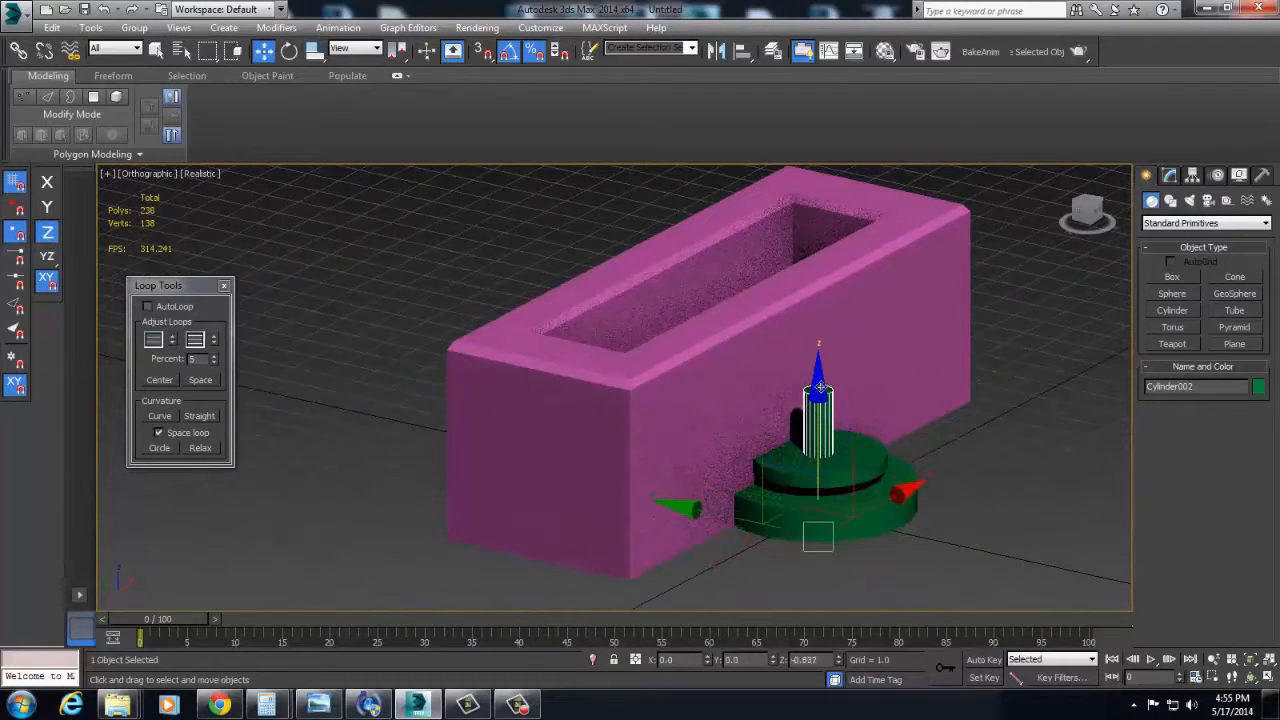
mouse_move(890, 470)
middle_mouse_down("alt")
mouse_move(860, 468)
mouse_move(902, 460)
middle_mouse_up("alt")
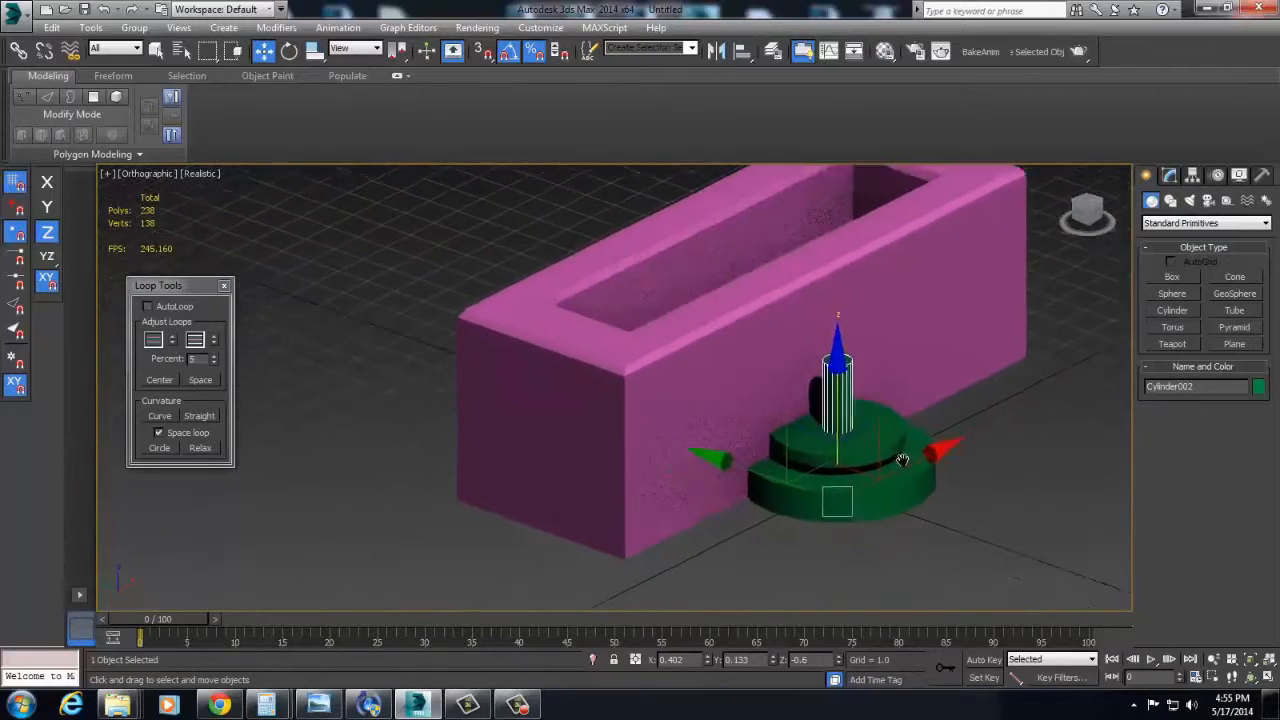
Step: Select the two discs and the centre cylinder and collapse them into a single mesh object
scroll(902, 460, "up", 5)
left_click(872, 546)
middle_click_drag(915, 543, 975, 478, "alt")
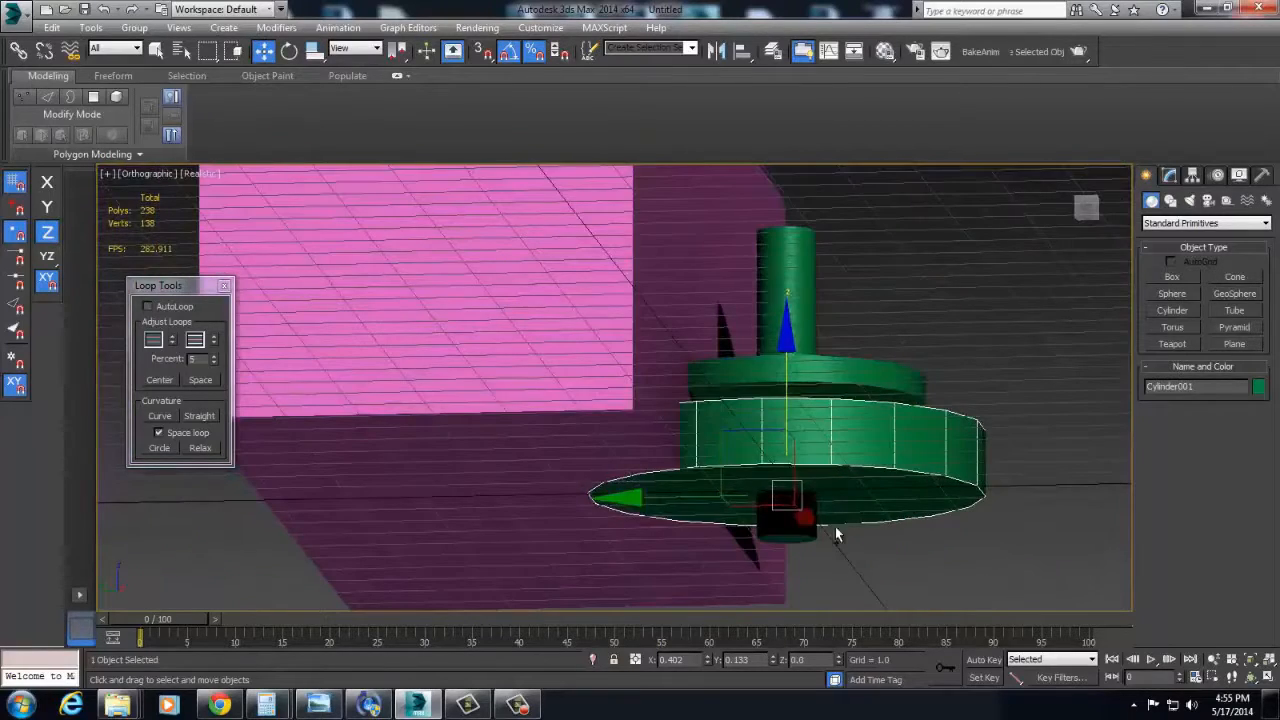
left_click(803, 532, "ctrl")
left_click(863, 386, "ctrl")
middle_click_drag(863, 390, 852, 492, "alt")
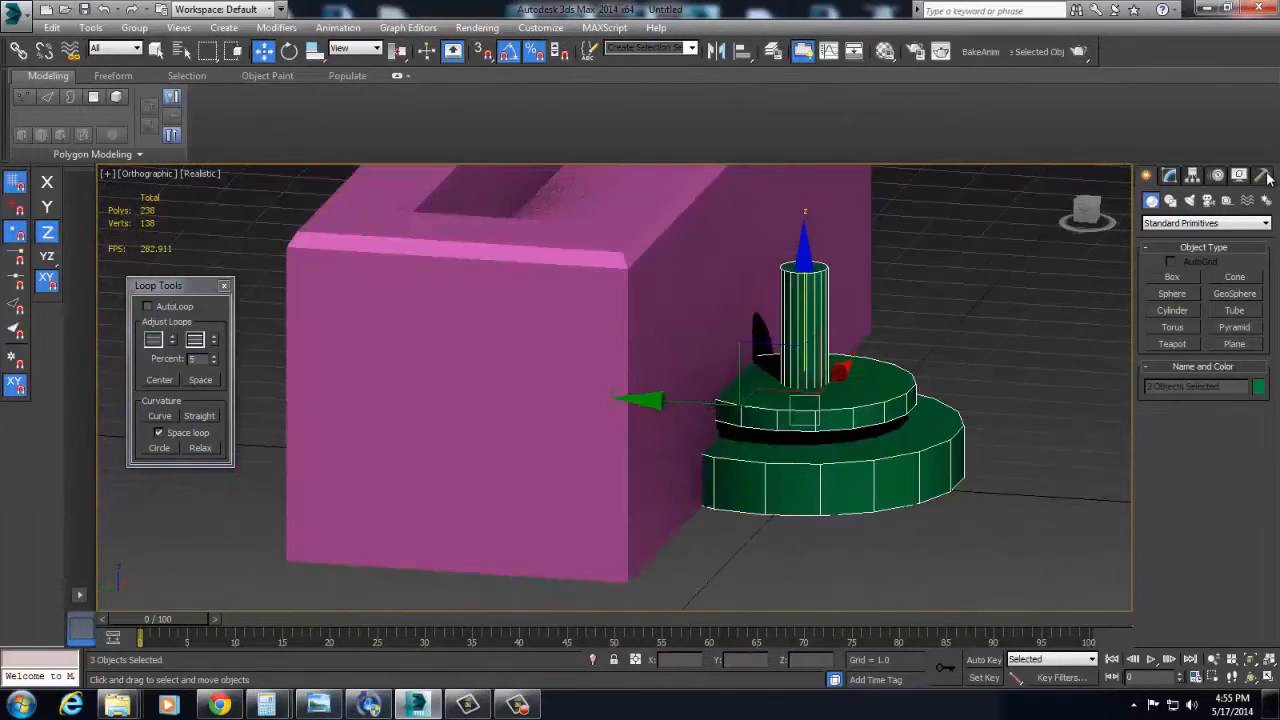
left_click(1264, 176)
left_click(1238, 486)
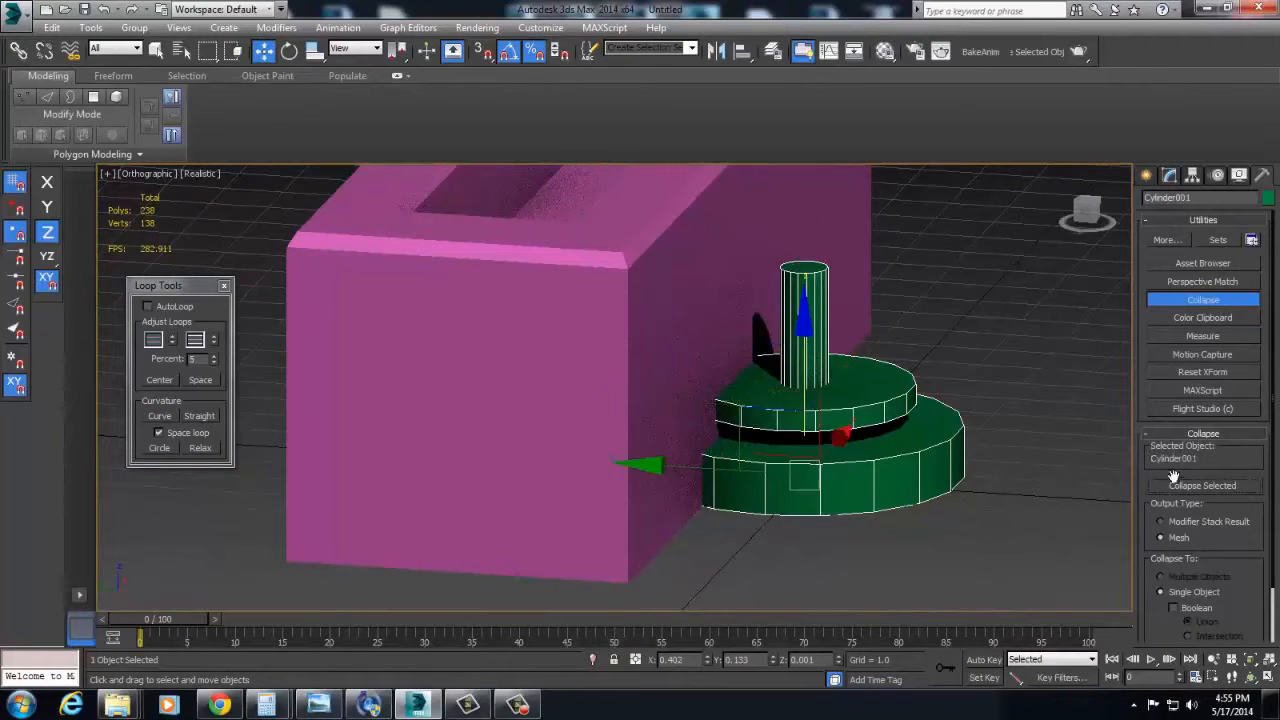
Step: Scale the merged cylinder object down in the Top view and move it from beside the box over the cavity
key("t")
scroll(570, 390, "up", 8)
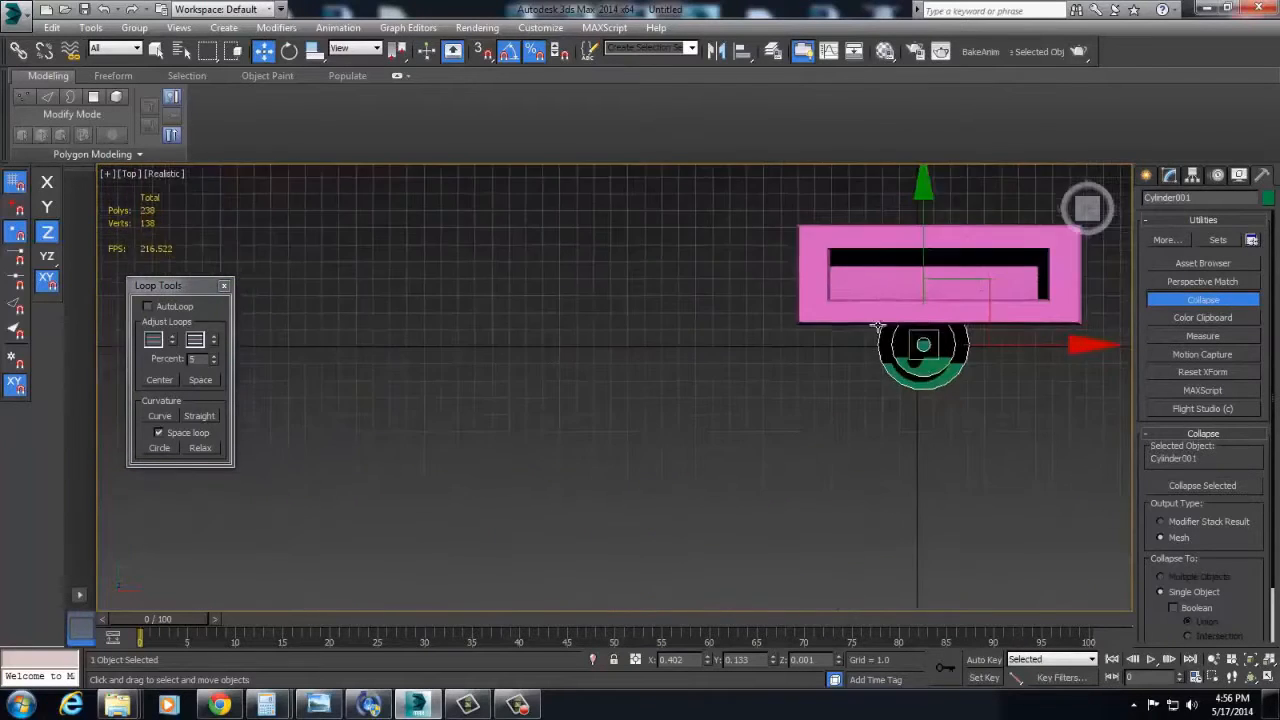
middle_click_drag(910, 315, 823, 397)
scroll(823, 397, "up", 3)
key("r")
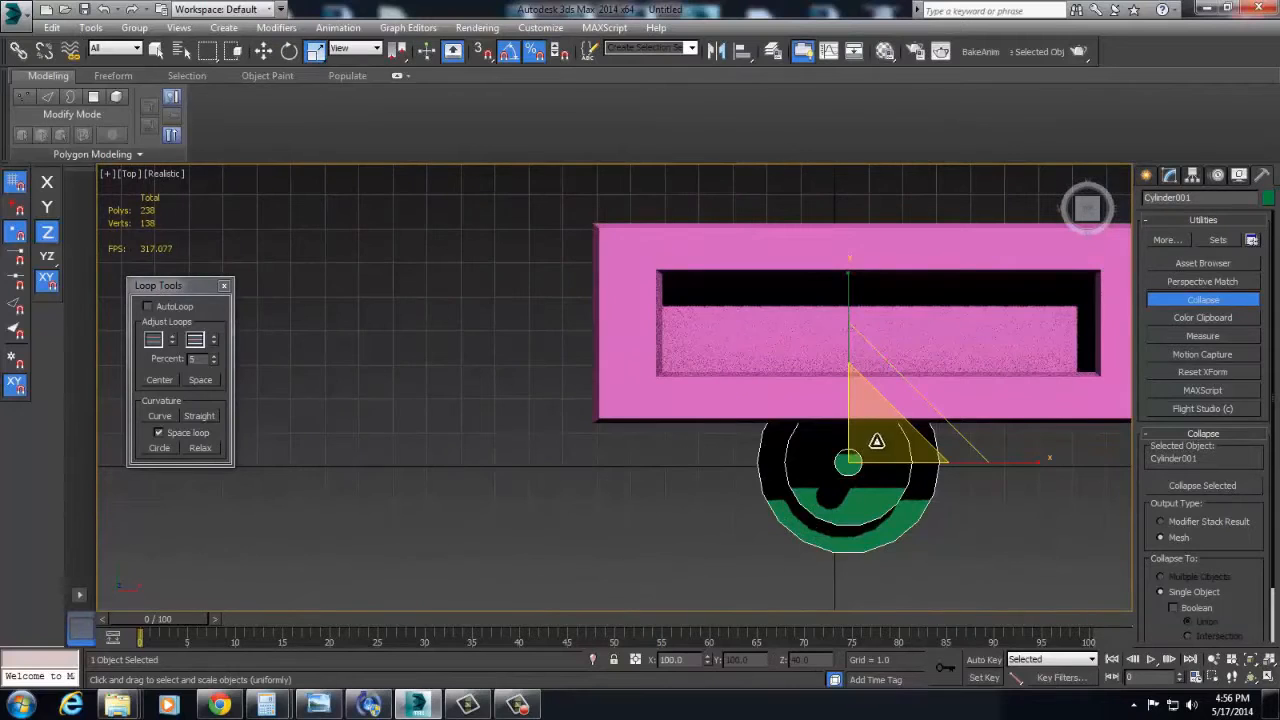
left_click_drag(863, 453, 855, 490)
key("w")
left_click_drag(915, 400, 939, 288)
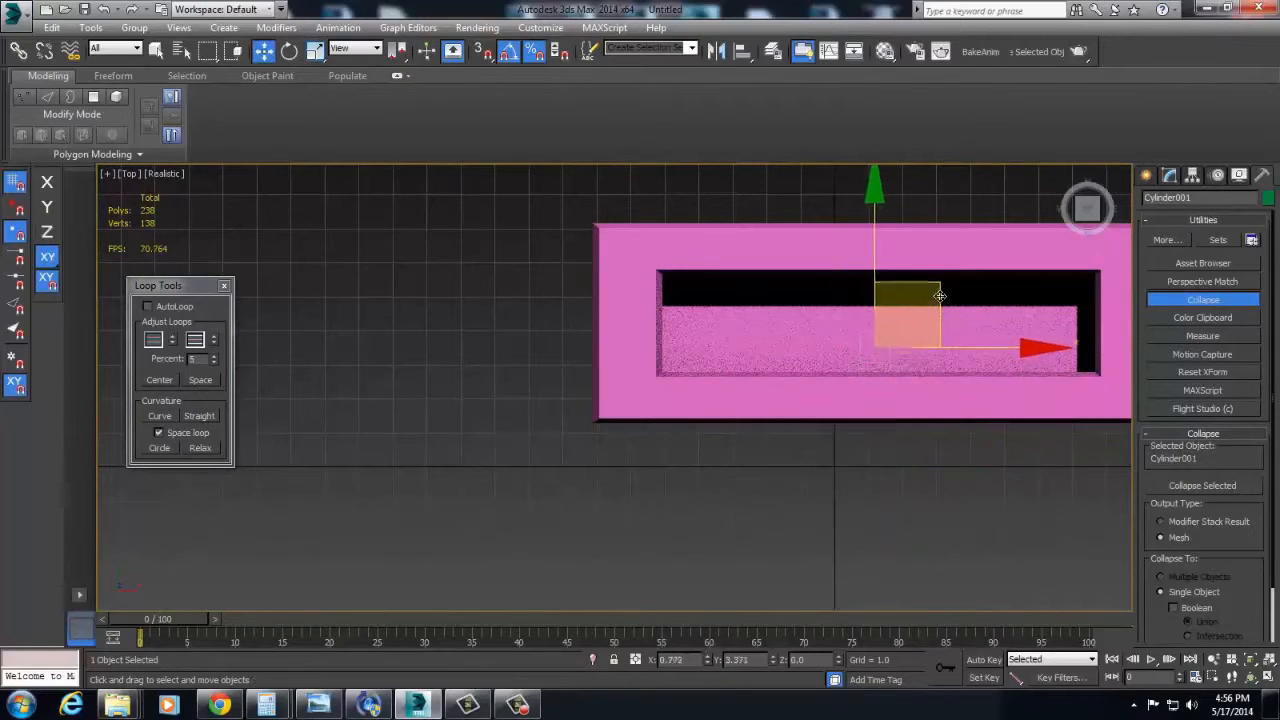
Step: Rotate the merged cylinder object -180 degrees about the Y axis to turn it upside down
middle_click_drag(939, 288, 878, 298, "alt")
scroll(878, 298, "up", 8)
key("e")
mouse_move(856, 410)
left_mouse_down()
mouse_move(802, 523)
mouse_move(905, 530)
mouse_move(940, 550)
left_mouse_up()
key("ctrl+z")
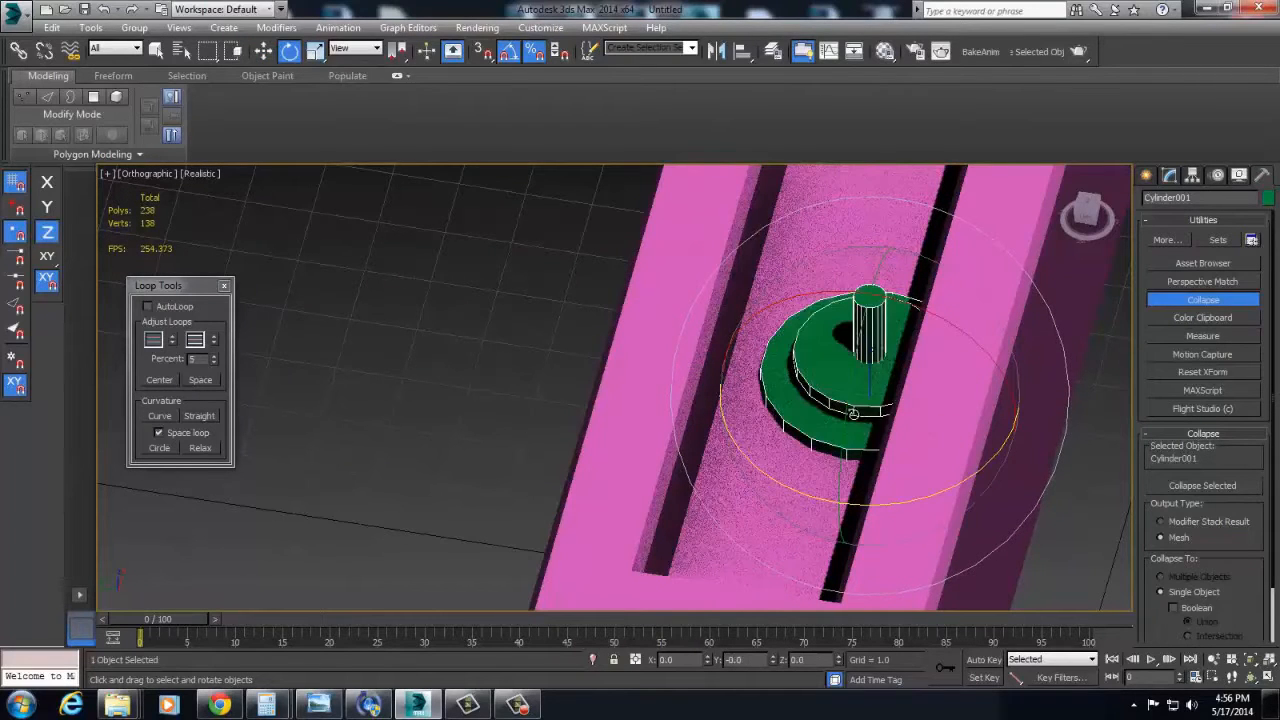
key("F6")
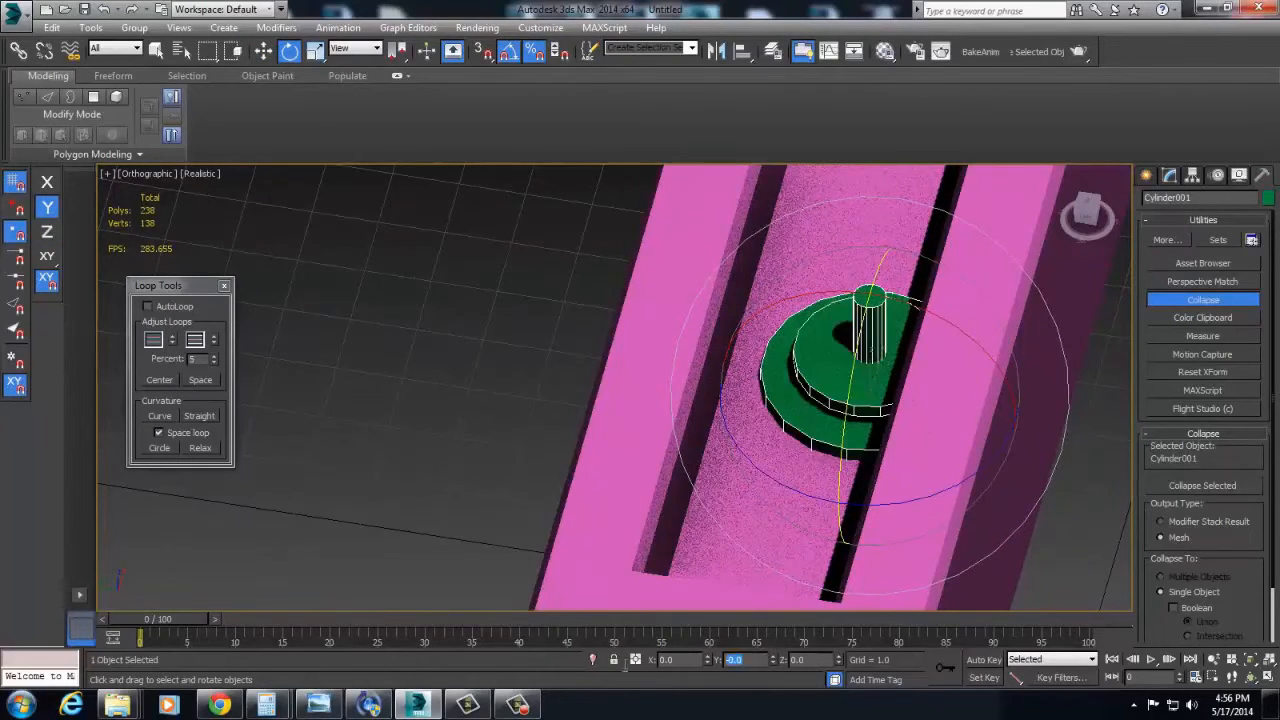
type("-180")
key("Return")
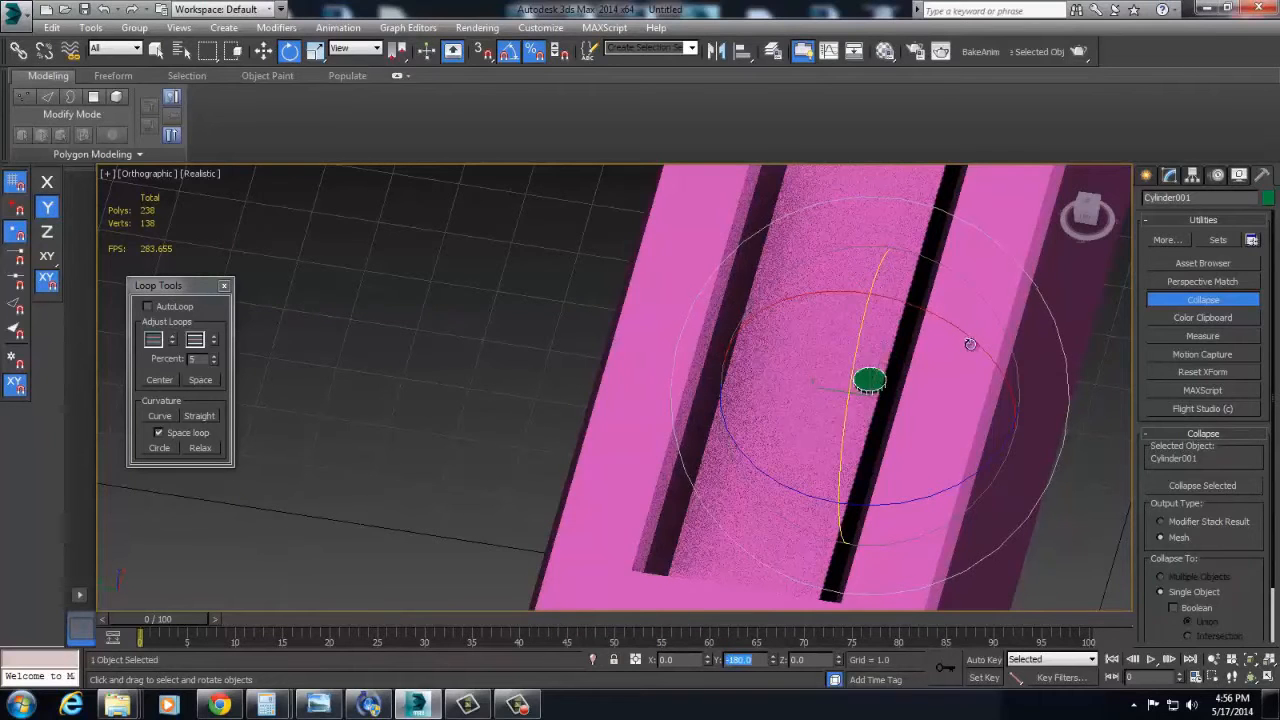
Step: Change the viewport shading to Wireframe to reveal the cylinder object inside the box
mouse_move(971, 343)
middle_mouse_down("alt")
mouse_move(810, 287)
mouse_move(816, 338)
middle_mouse_up("alt")
left_click(200, 173)
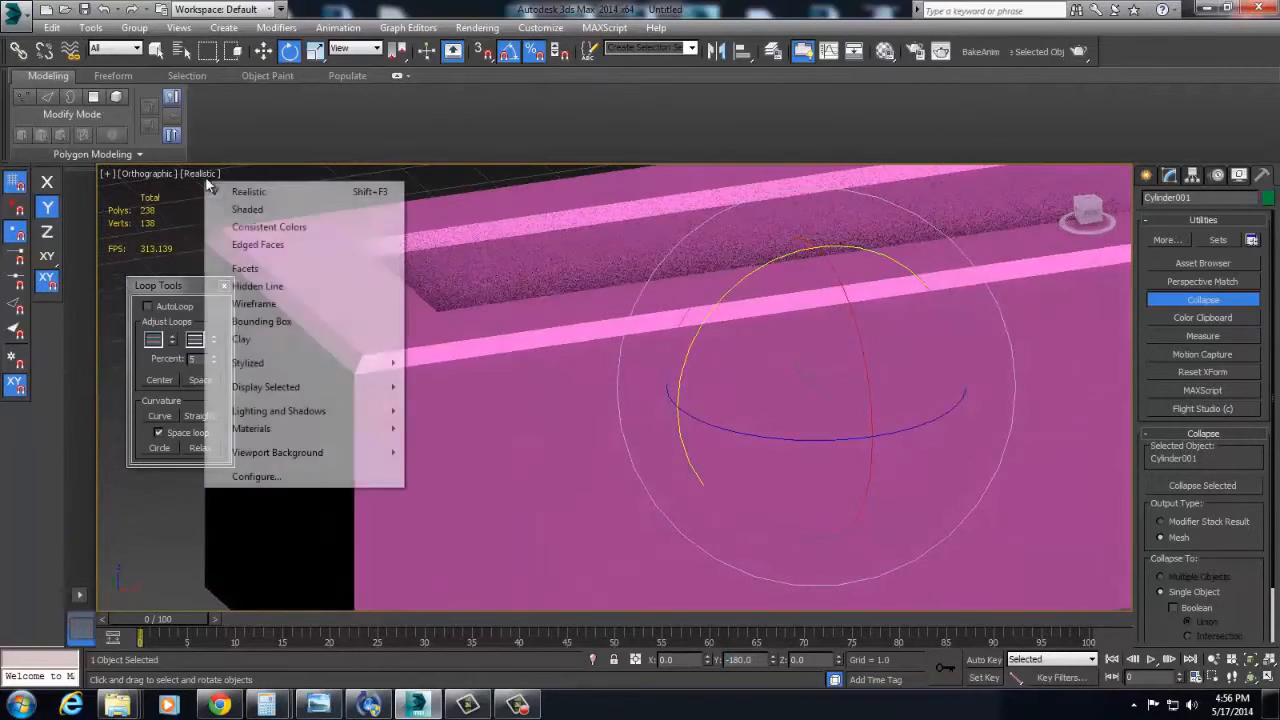
left_click(247, 209)
scroll(503, 340, "down", 5)
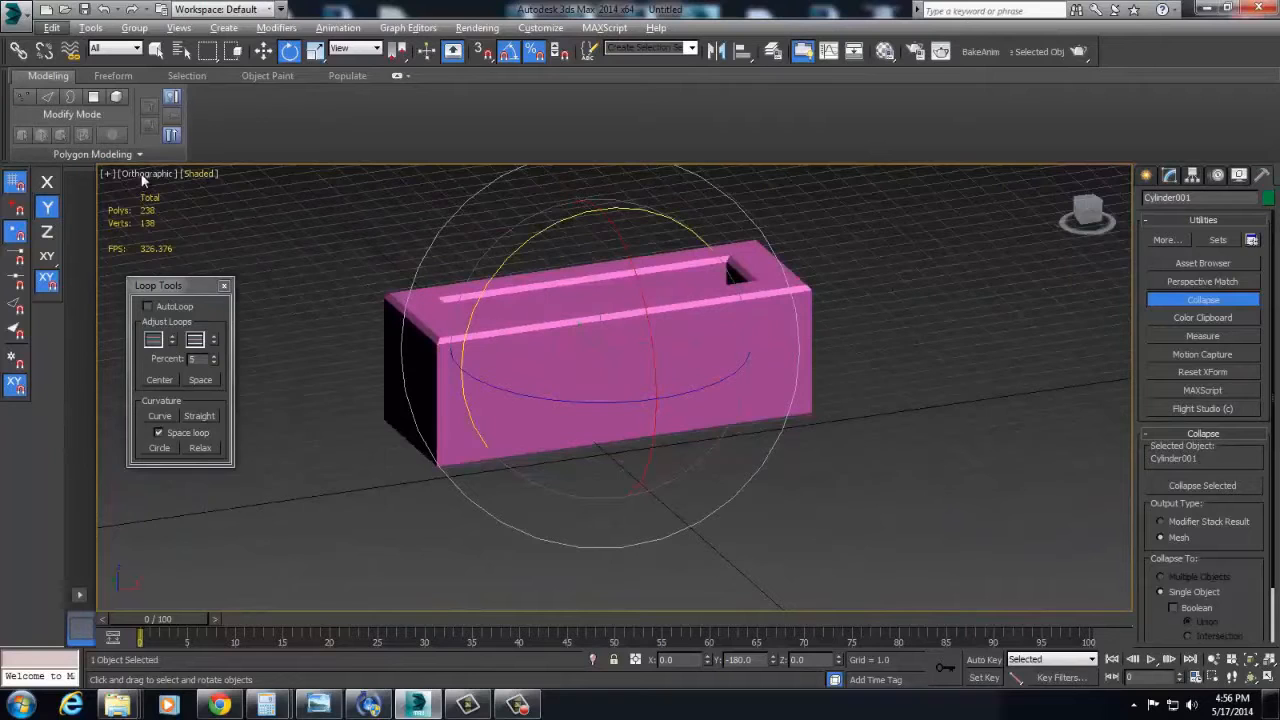
left_click(140, 173)
left_click(195, 173)
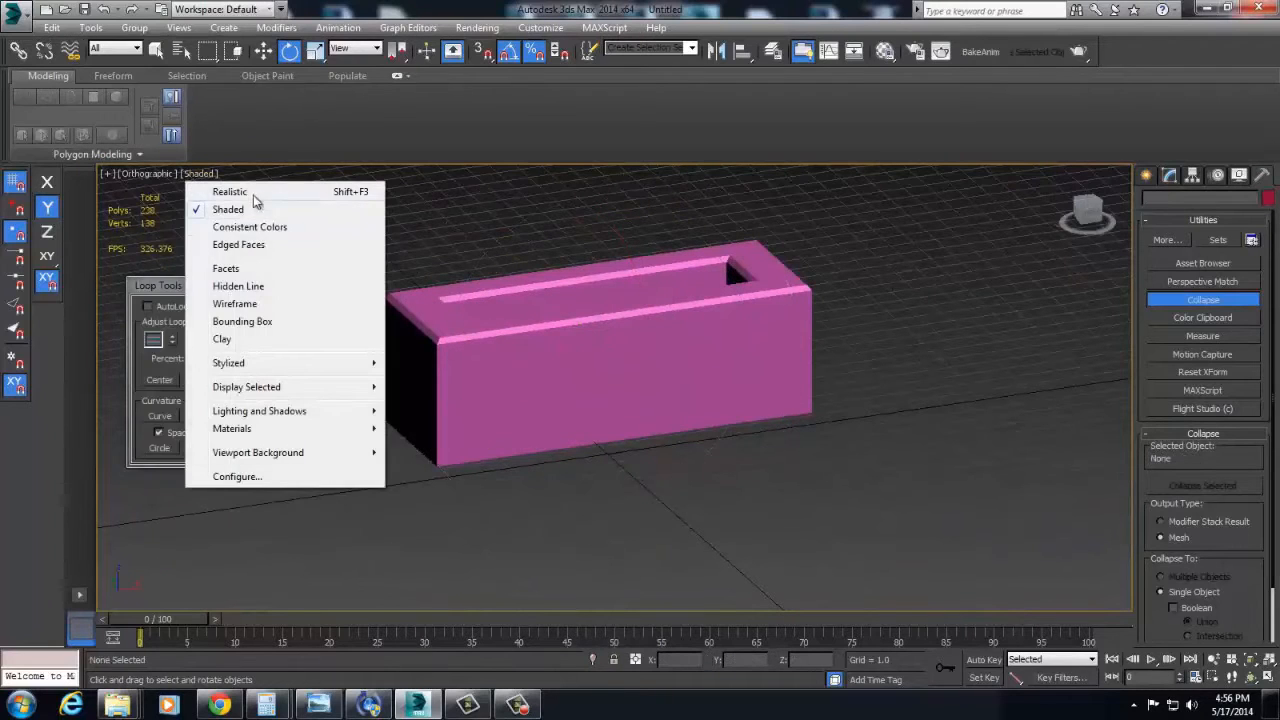
left_click(235, 304)
Step: Raise the flipped cylinder object in the Front view until its wide disc crosses the cavity floor
key("f")
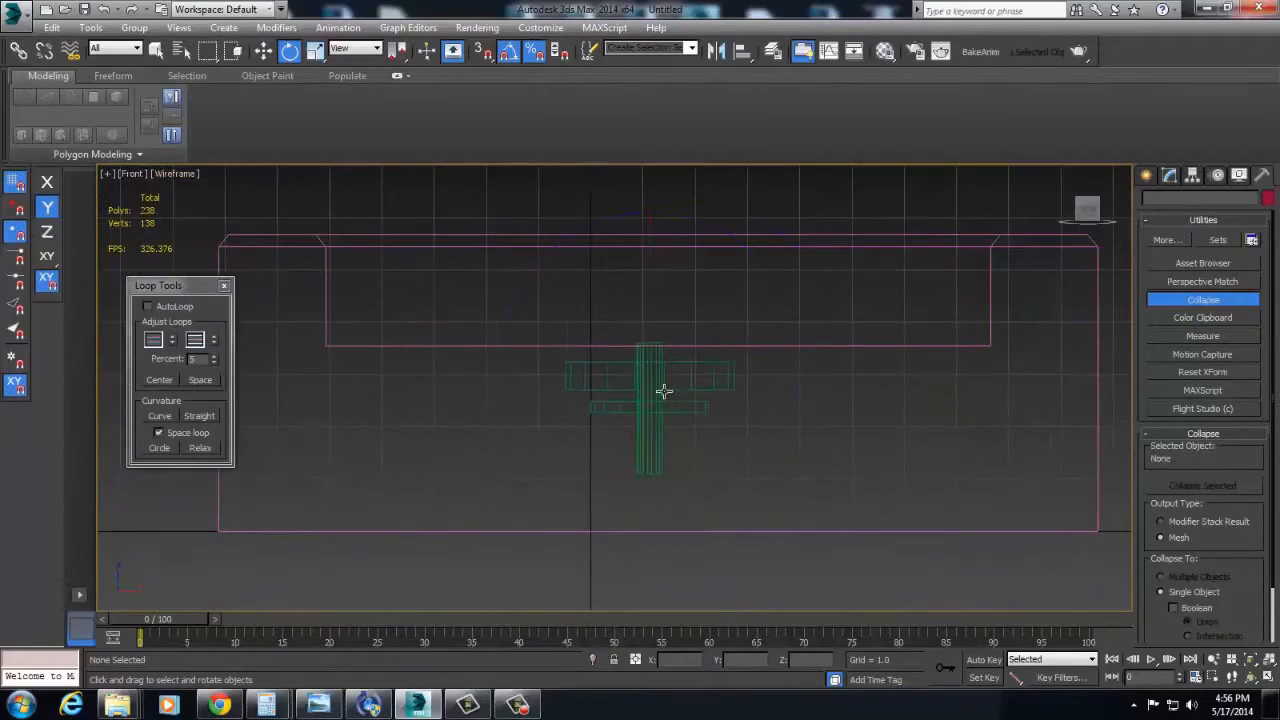
left_click(655, 395)
key("w")
left_click_drag(644, 293, 646, 260)
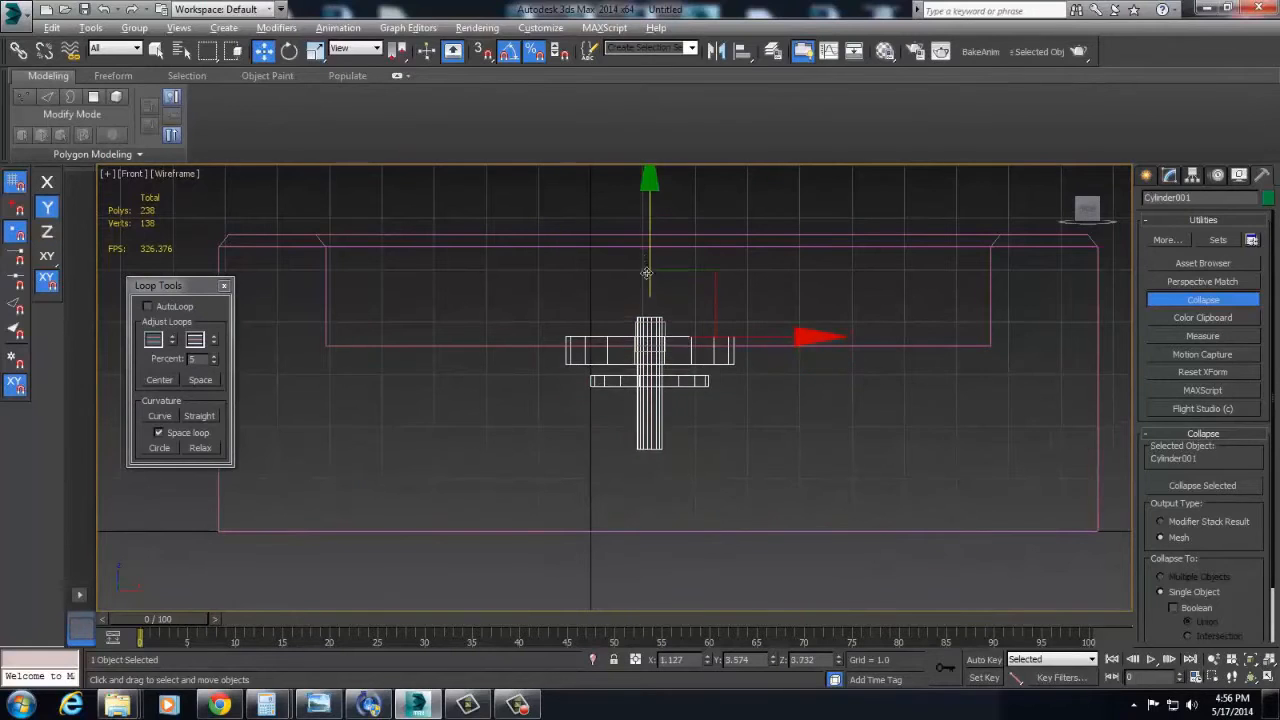
middle_click_drag(646, 274, 790, 430, "alt")
Step: Subtract the stepped cylinder object from the box with ProBoolean and change the viewport shading to Shaded
left_click_drag(1027, 458, 924, 317)
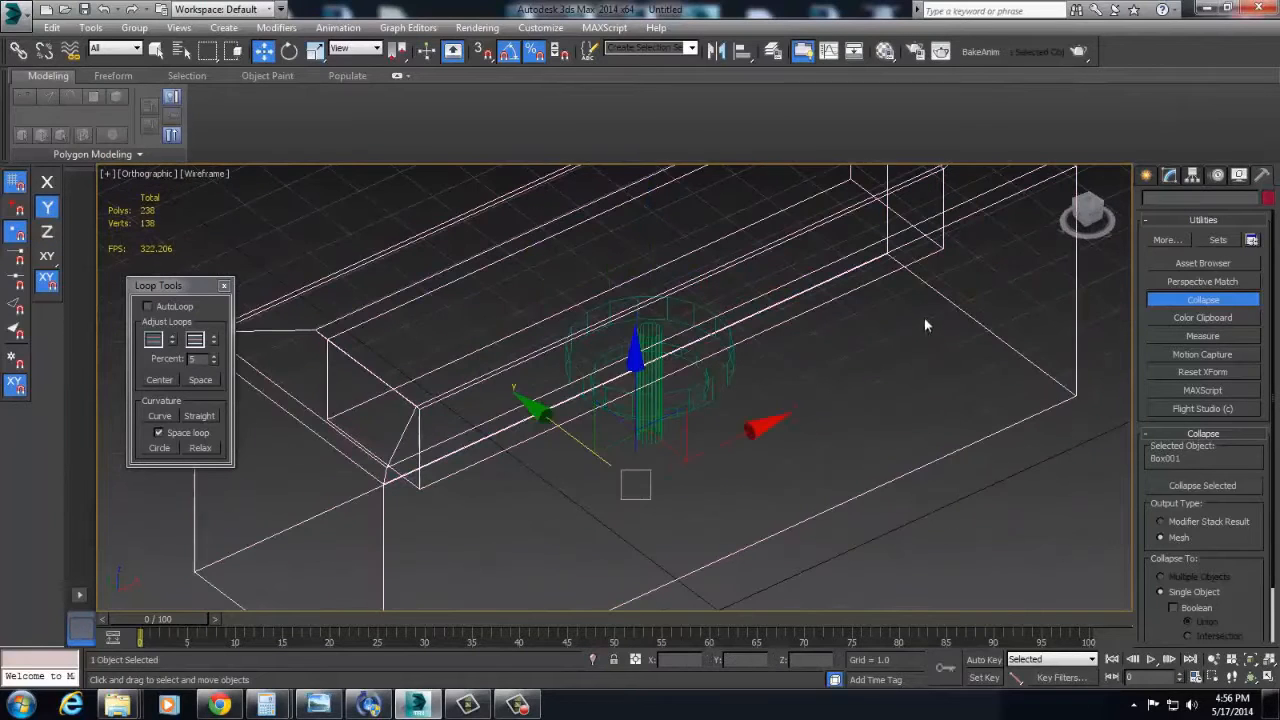
left_click(1170, 175)
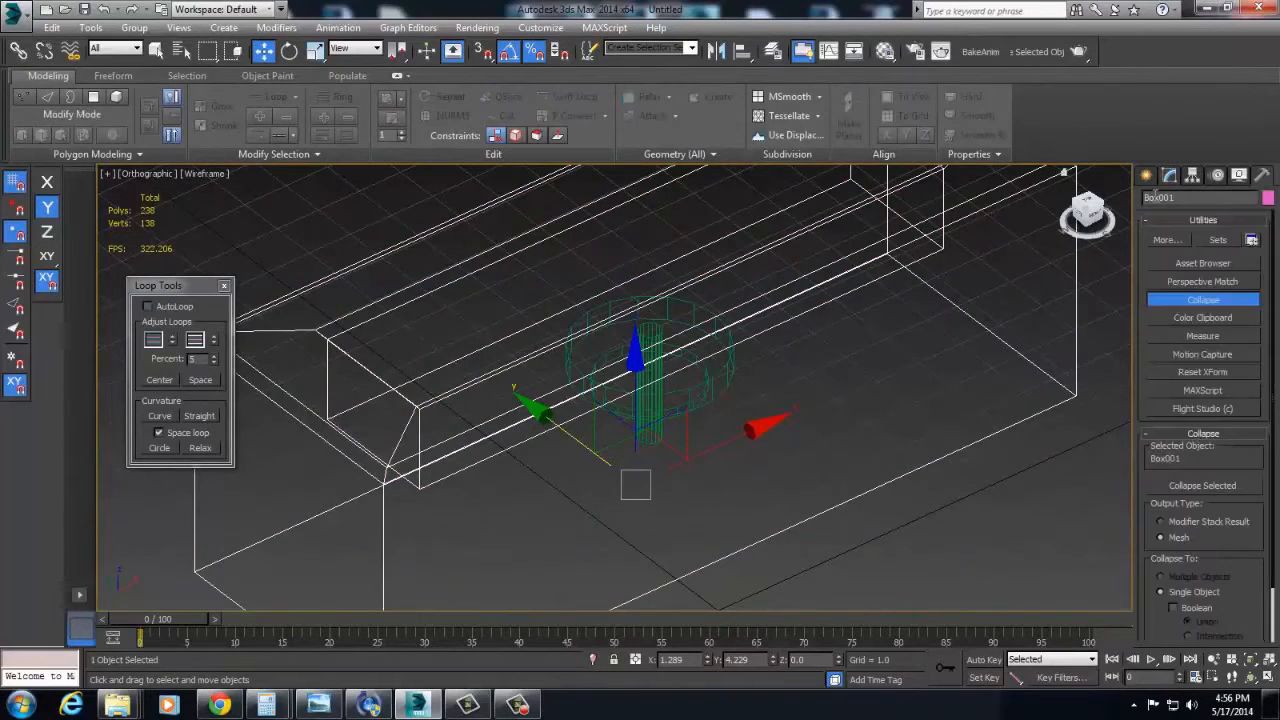
left_click(1148, 176)
left_click(1168, 224)
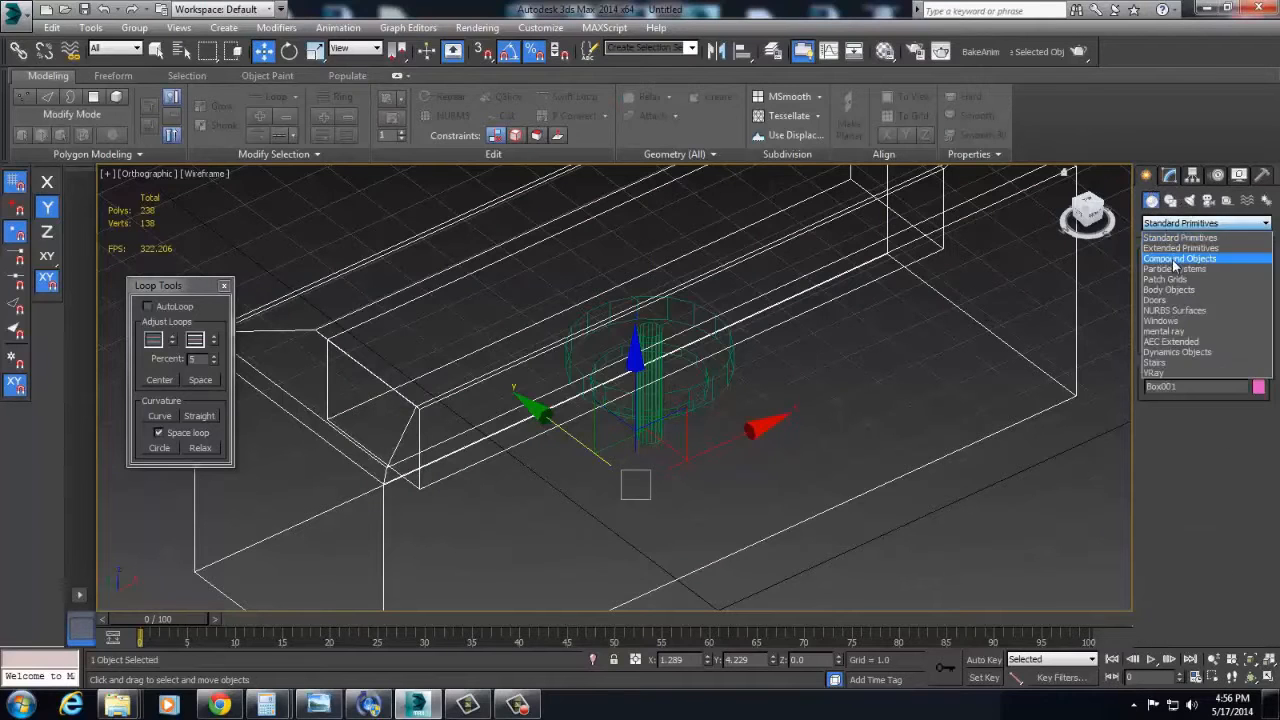
left_click(1178, 264)
left_click(1178, 362)
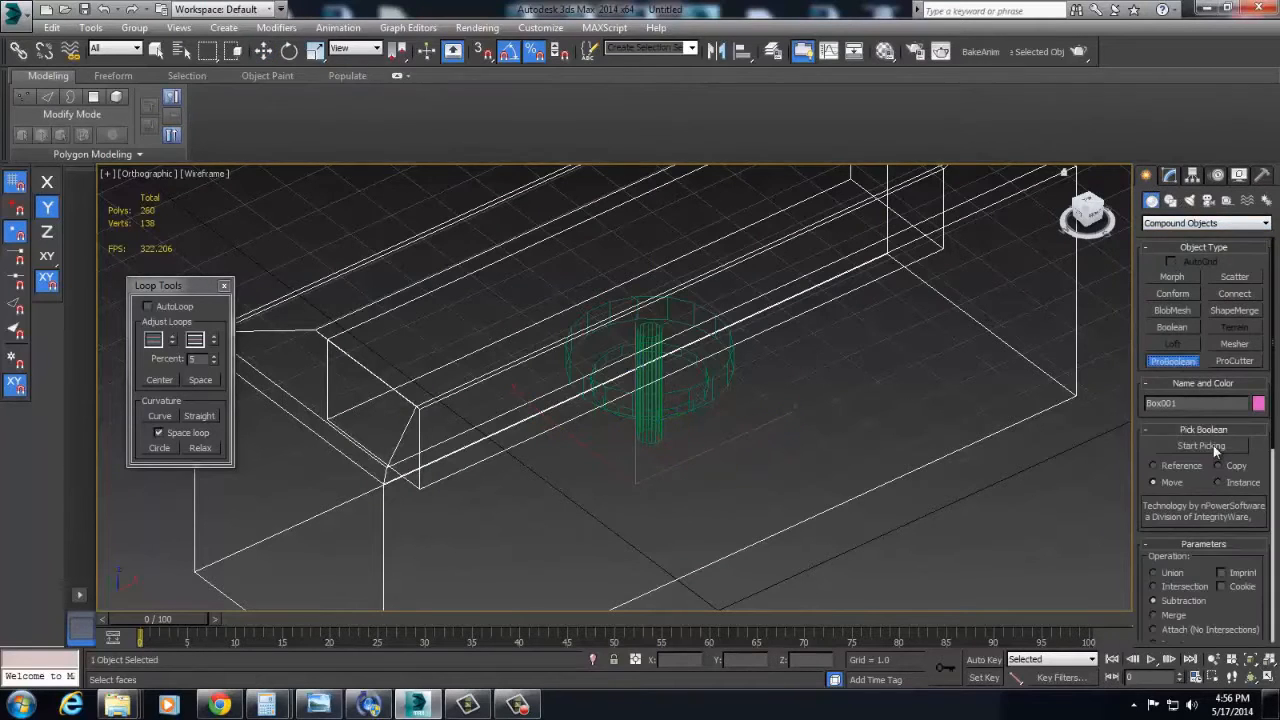
left_click(1213, 445)
mouse_move(844, 373)
middle_mouse_down("alt")
mouse_move(879, 417)
mouse_move(560, 320)
mouse_move(246, 200)
mouse_move(445, 255)
mouse_move(477, 221)
mouse_move(446, 257)
mouse_move(615, 334)
mouse_move(558, 342)
mouse_move(640, 349)
mouse_move(630, 300)
mouse_move(700, 343)
middle_mouse_up("alt")
left_click(662, 351)
left_click(204, 174)
left_click(249, 211)
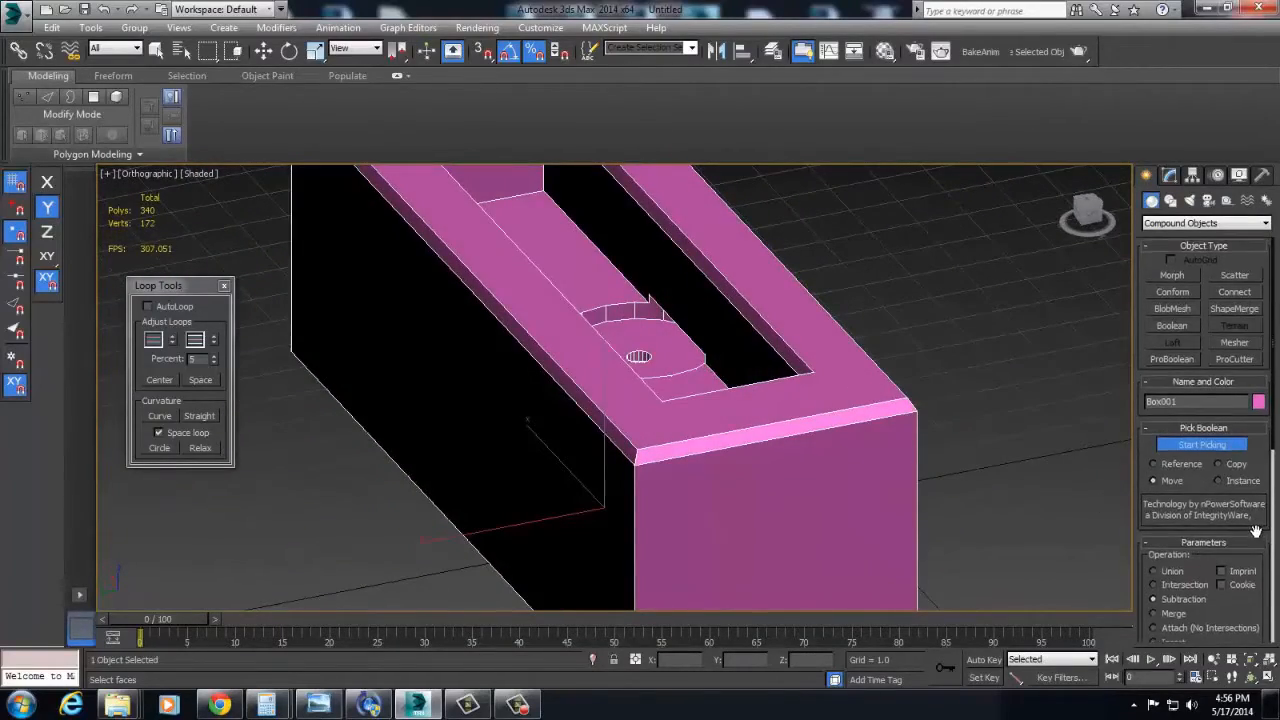
Step: Set the ProBoolean planar edge removal to Remove Only Invisible in the advanced options
scroll(1259, 541, "down", 5)
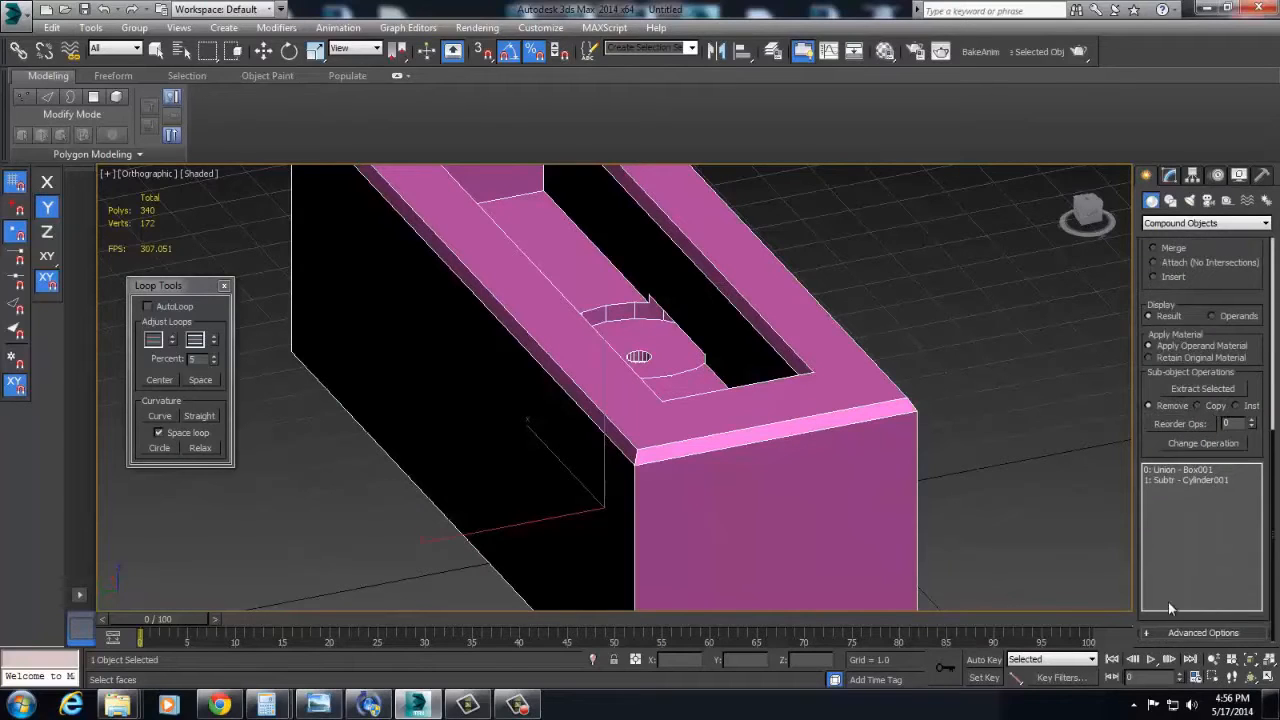
left_click(1164, 630)
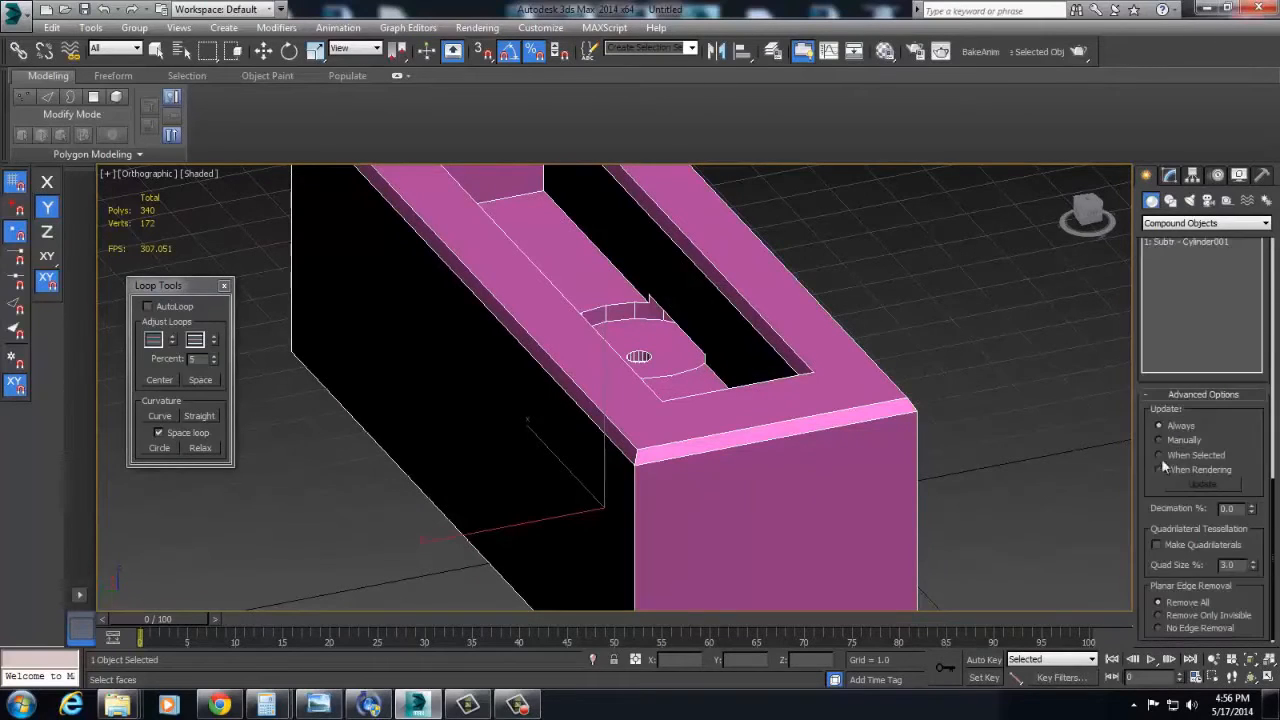
mouse_move(899, 423)
middle_mouse_down("alt")
mouse_move(829, 323)
mouse_move(763, 286)
mouse_move(980, 399)
mouse_move(852, 364)
middle_mouse_up("alt")
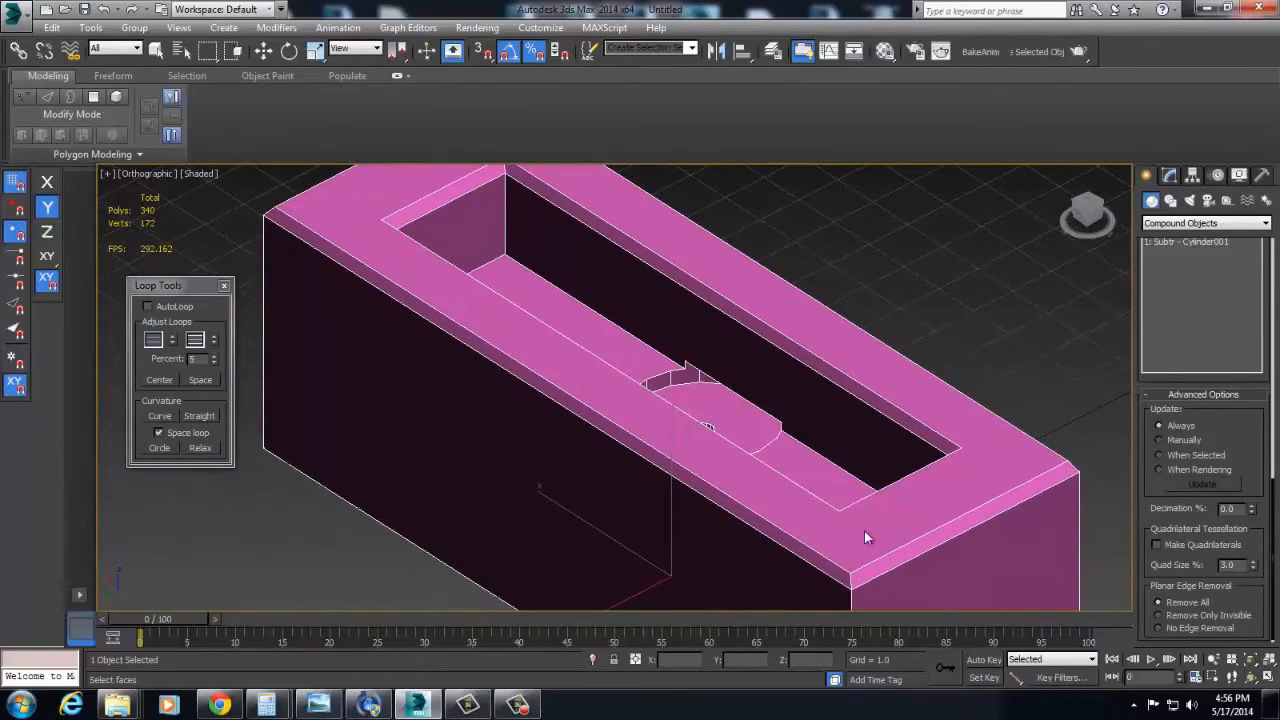
left_click(1162, 615)
scroll(778, 448, "up", 3)
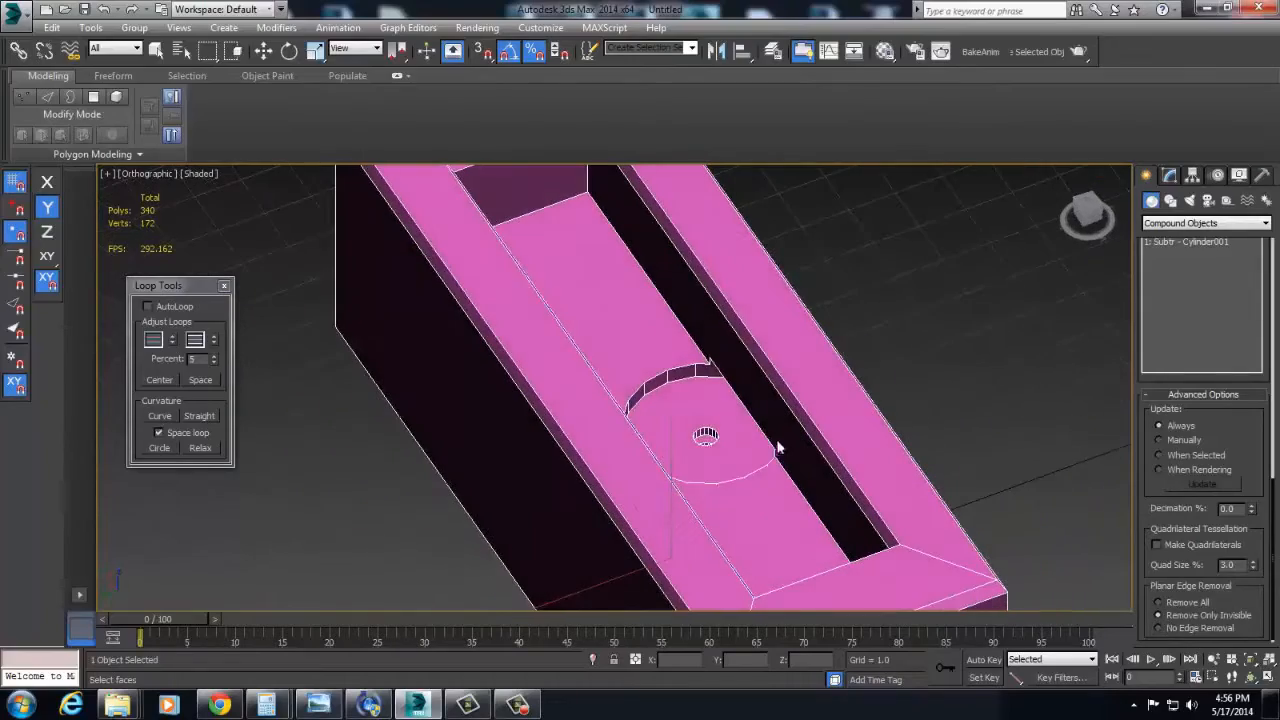
Step: Examine the circular recess and the small hole cut into the cavity floor, with the Cylinder001 subtraction operand selected
middle_click_drag(705, 432, 791, 423, "alt")
scroll(629, 383, "up", 8)
middle_click_drag(691, 383, 637, 423, "alt")
scroll(514, 363, "down", 5)
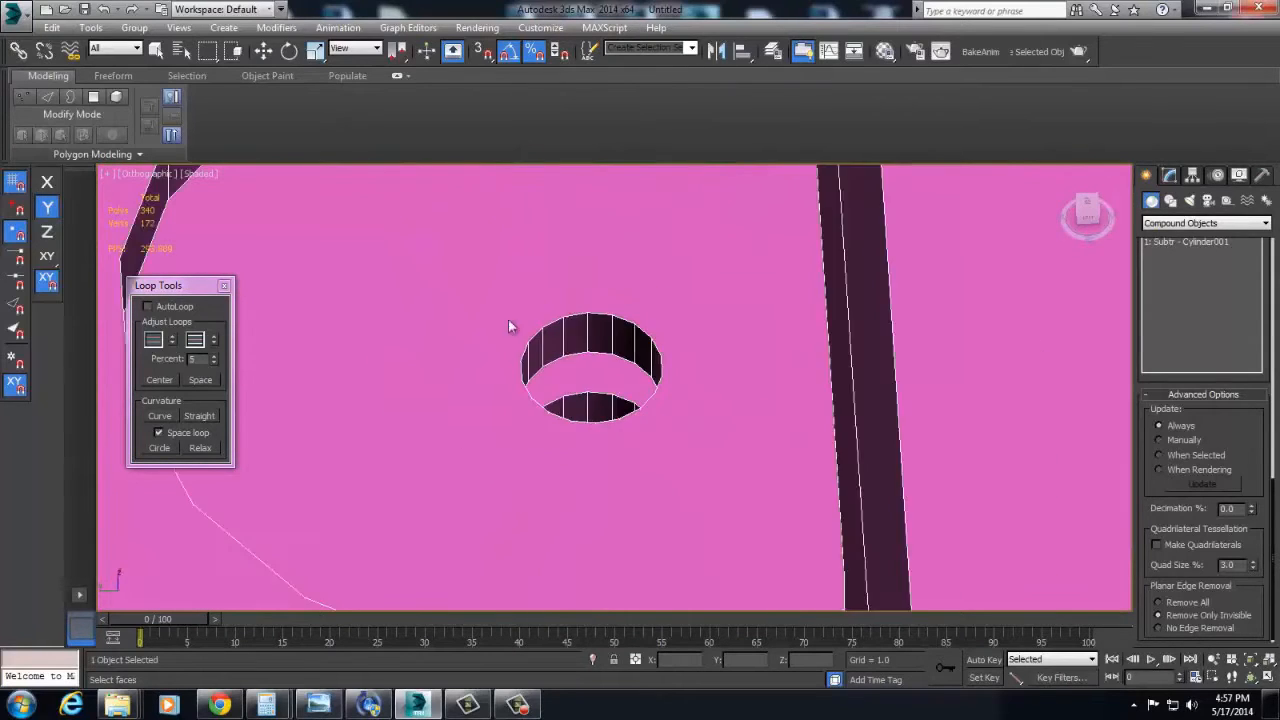
middle_click_drag(517, 326, 783, 401, "alt")
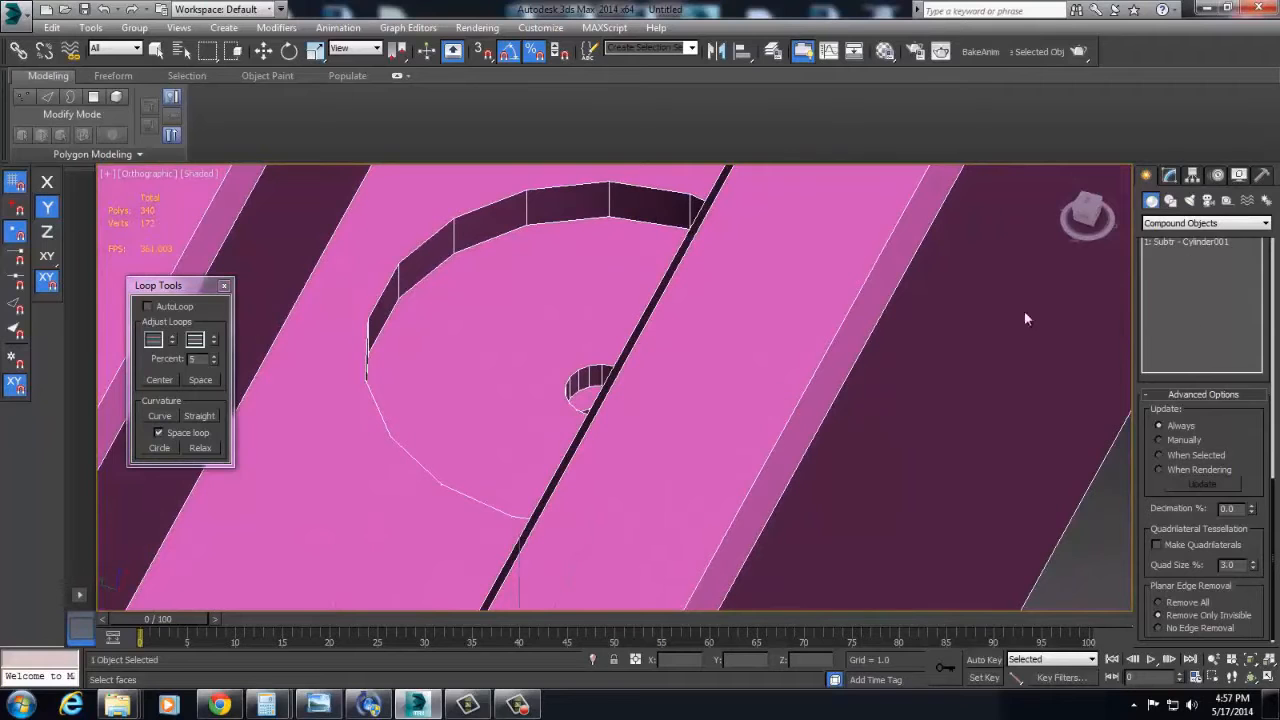
left_click(1197, 243)
middle_click_drag(735, 318, 710, 330, "alt")
scroll(1254, 428, "up", 3)
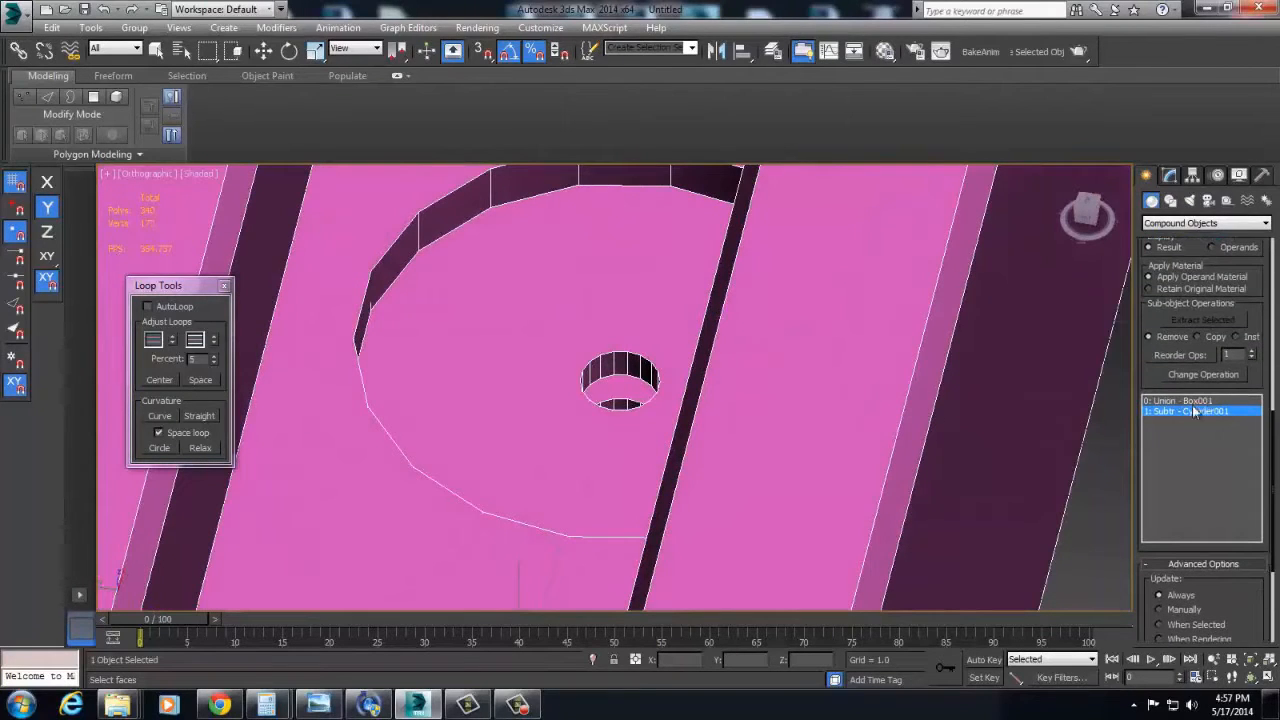
scroll(555, 375, "down", 4)
middle_click_drag(555, 375, 625, 366, "alt")
scroll(540, 320, "up", 3)
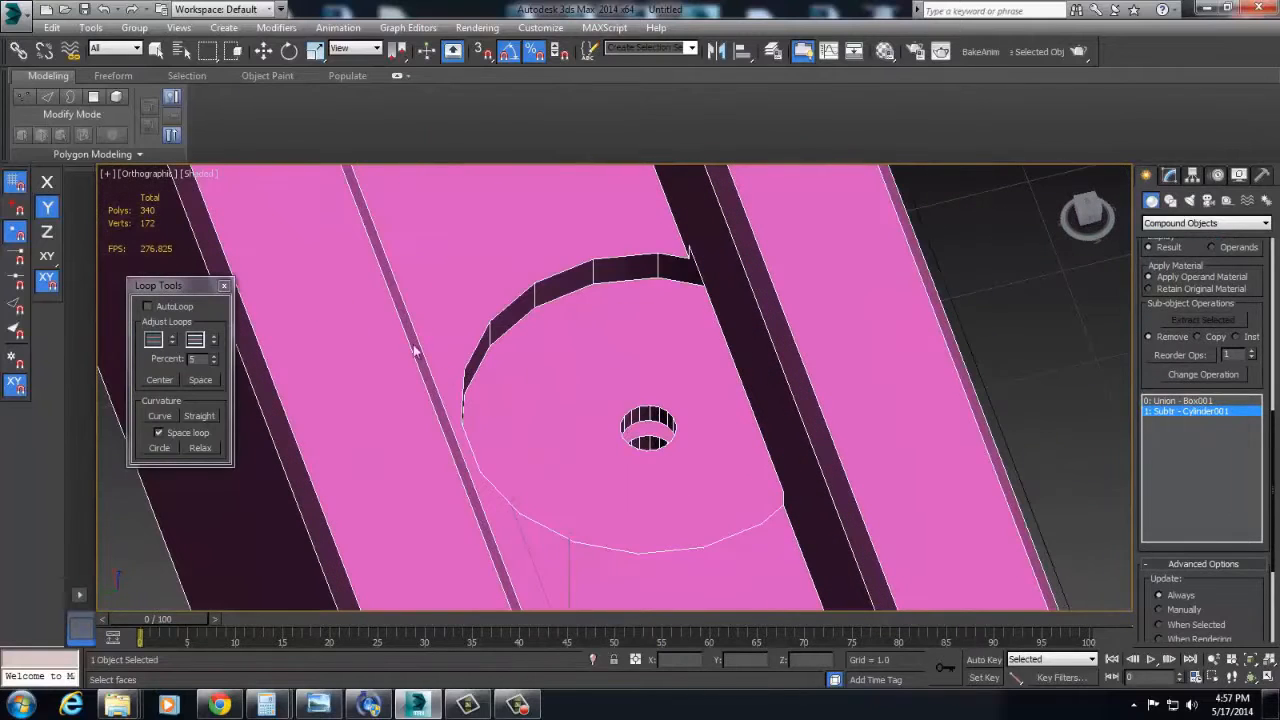
Step: Convert the ProBoolean box to an Editable Poly
left_click(1170, 175)
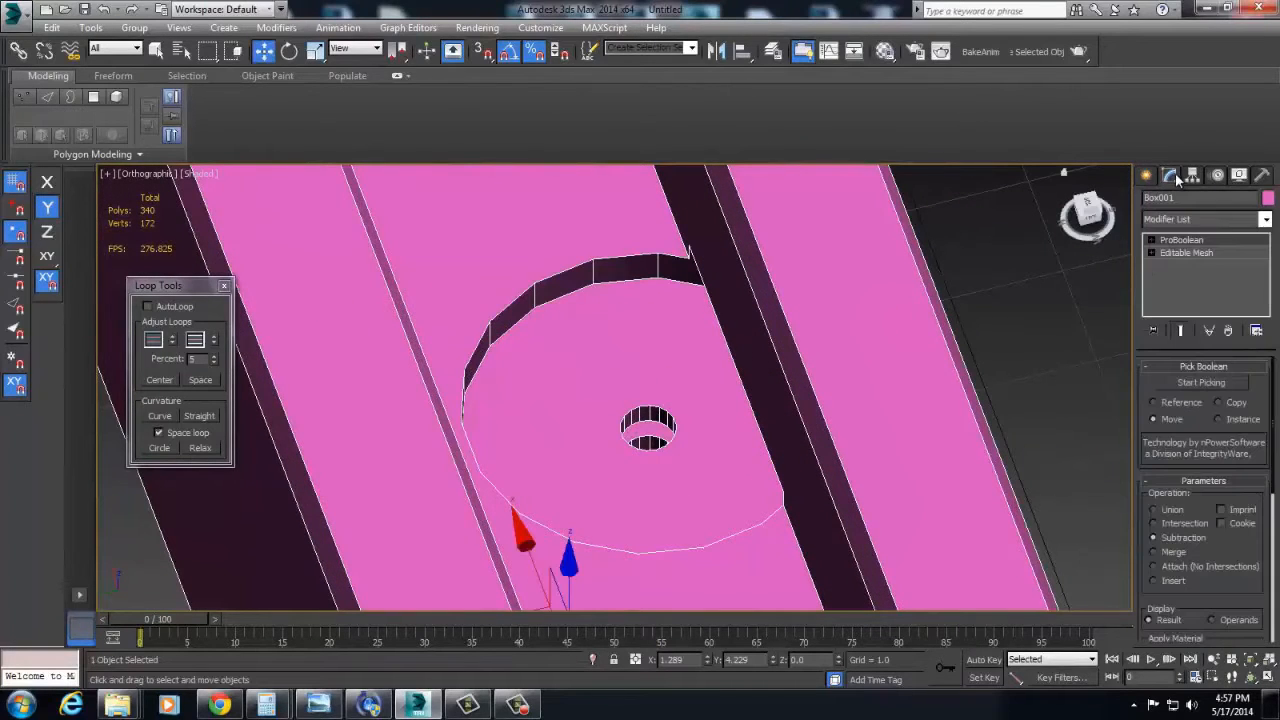
scroll(963, 321, "down", 5)
right_click(845, 337)
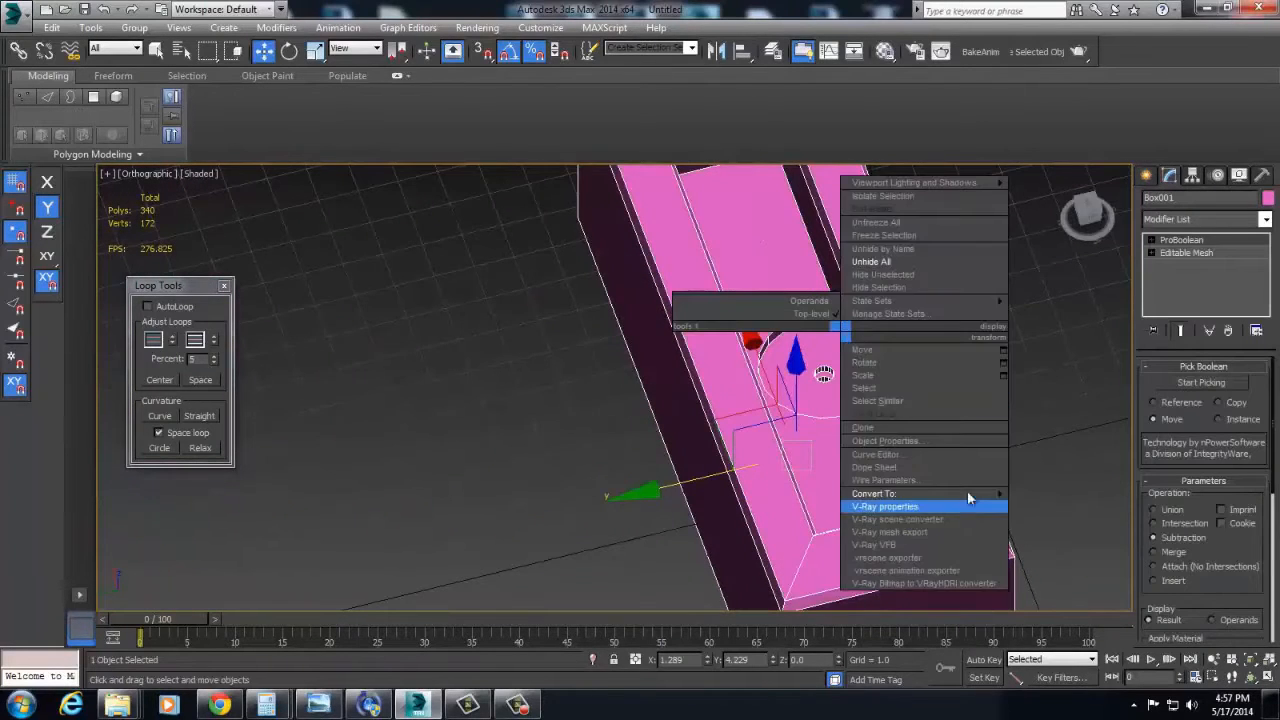
left_click(1058, 508)
Step: Connect one corner vertex of the cavity floor to a vertex on the circular recess's rim
middle_click_drag(873, 414, 905, 536, "alt")
scroll(905, 536, "up", 3)
middle_click_drag(732, 394, 726, 406, "alt")
scroll(726, 406, "up", 4)
middle_click_drag(1057, 468, 986, 426)
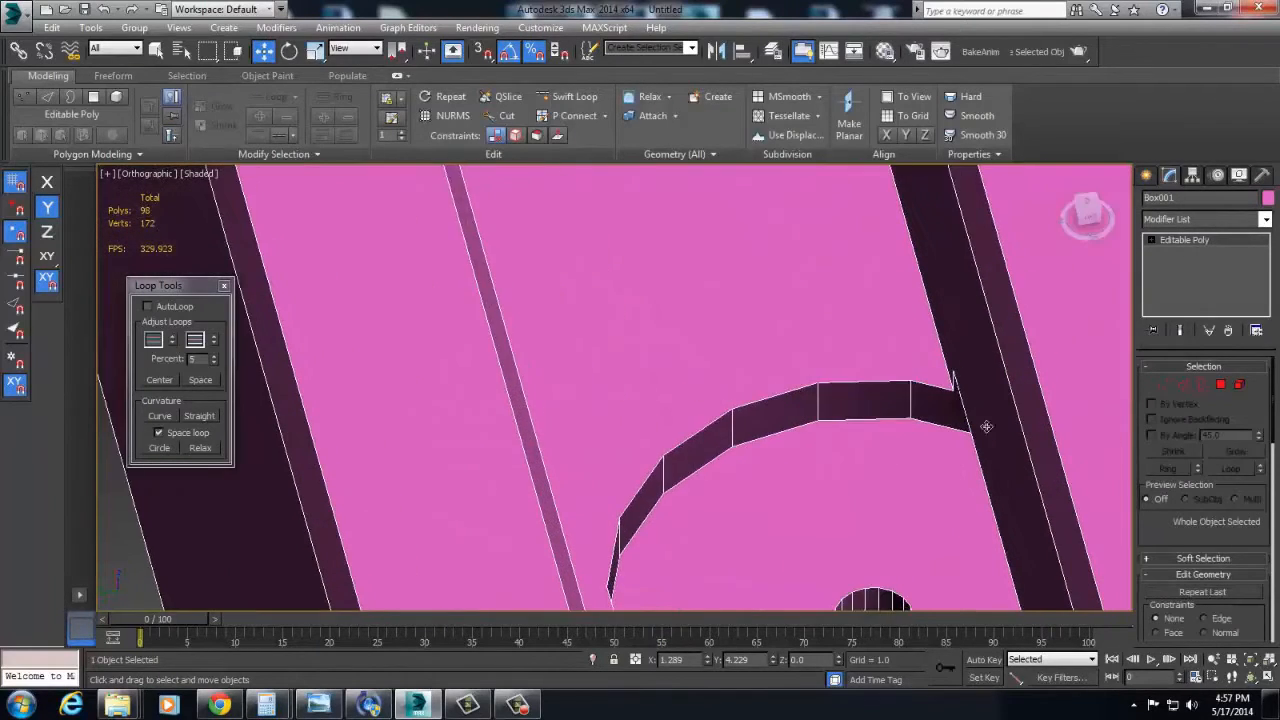
scroll(928, 430, "down", 4)
key("1")
middle_click_drag(845, 409, 823, 363, "alt")
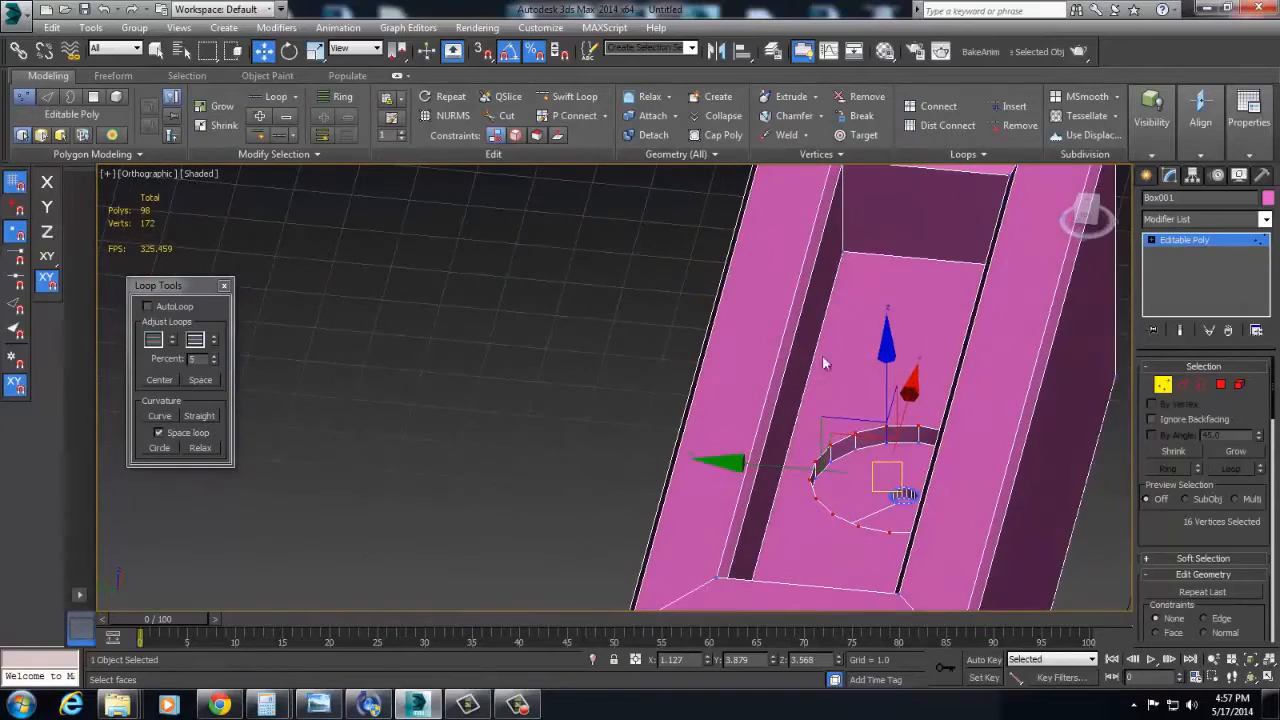
left_click(843, 250)
left_click(843, 250)
left_click(887, 427, "ctrl")
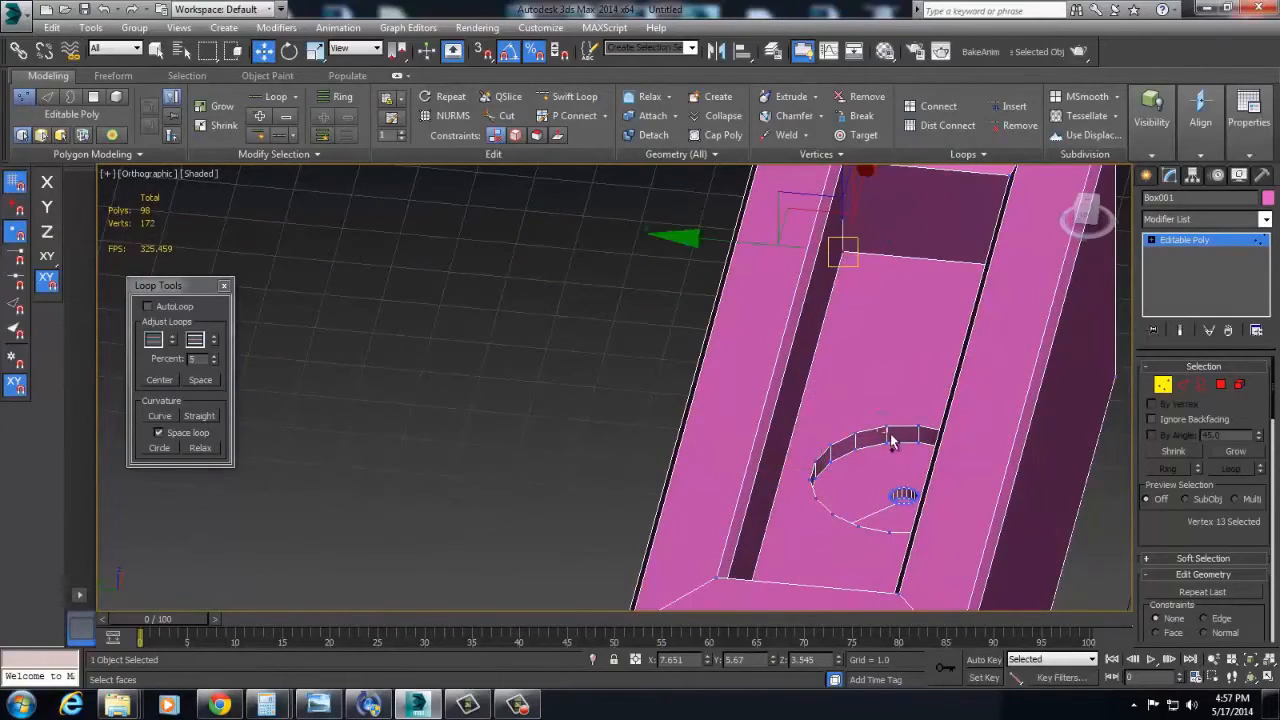
key("ctrl+shift+e")
Step: Connect two more cavity floor corner vertices to nearby vertices on the circular recess's rim
middle_click_drag(891, 443, 848, 408, "alt")
left_click(903, 377)
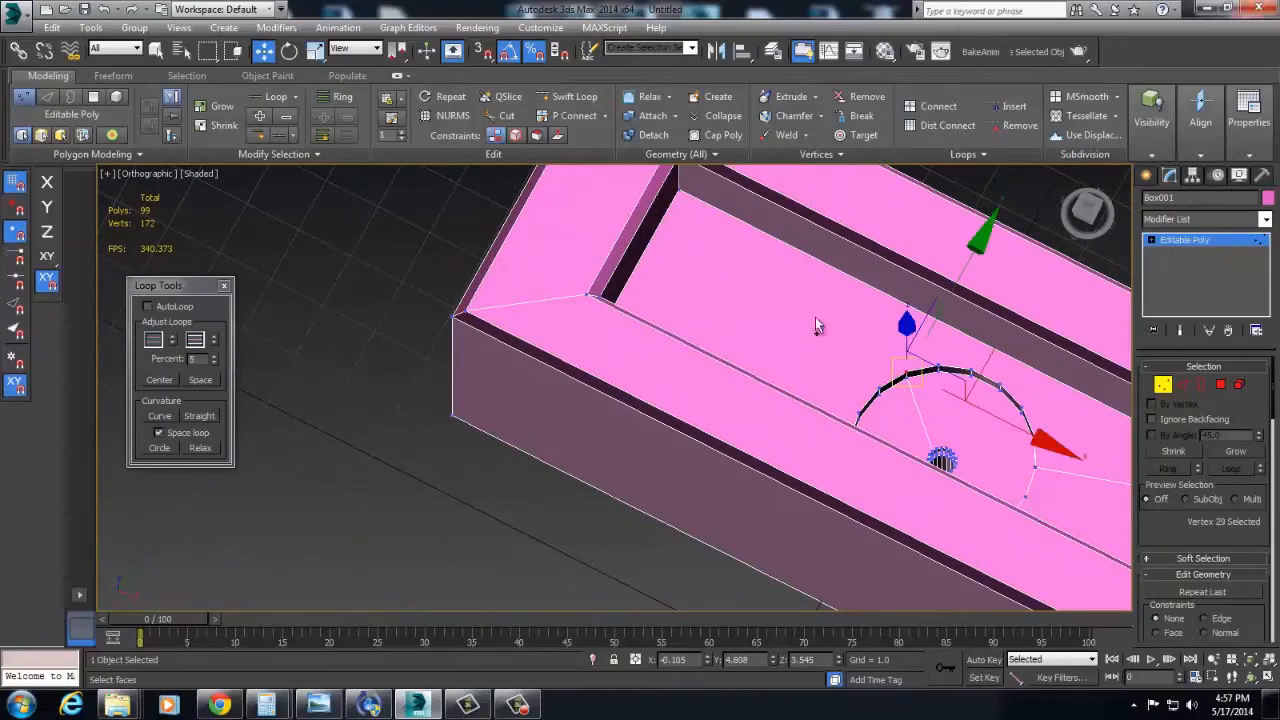
left_click(683, 208, "ctrl")
key("ctrl+shift+e")
middle_click_drag(717, 234, 868, 427, "alt")
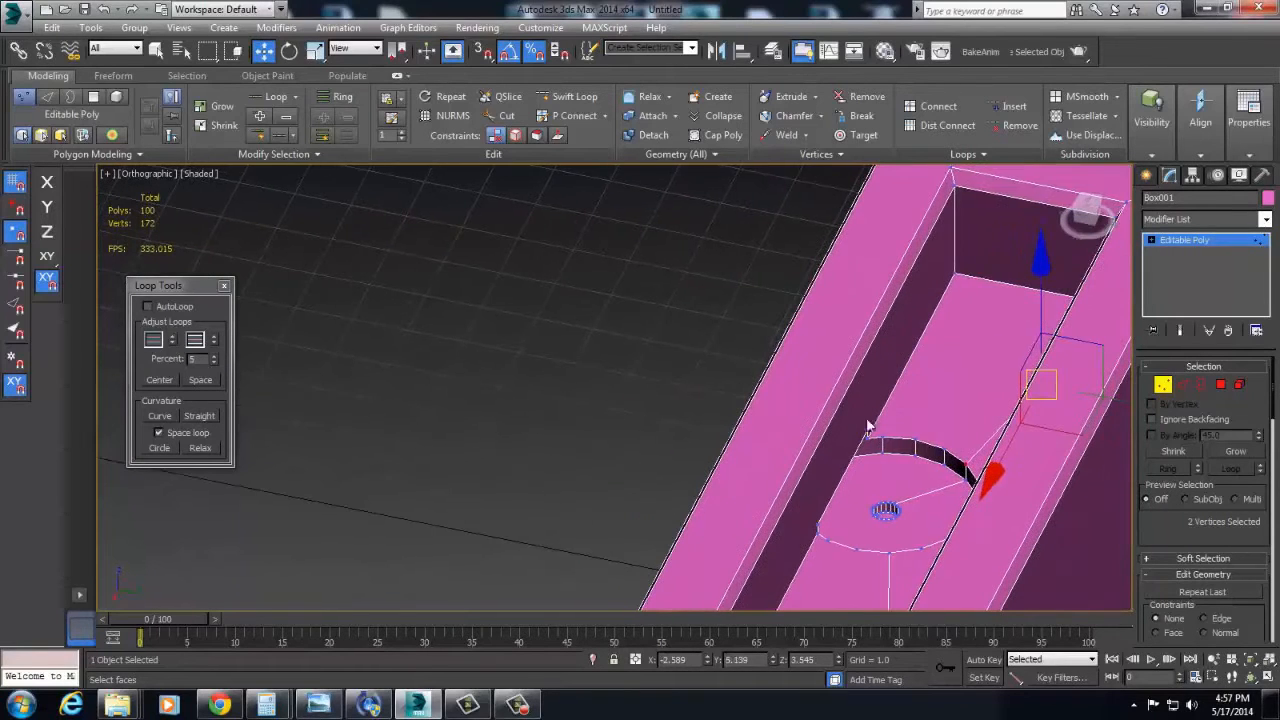
left_click(953, 276)
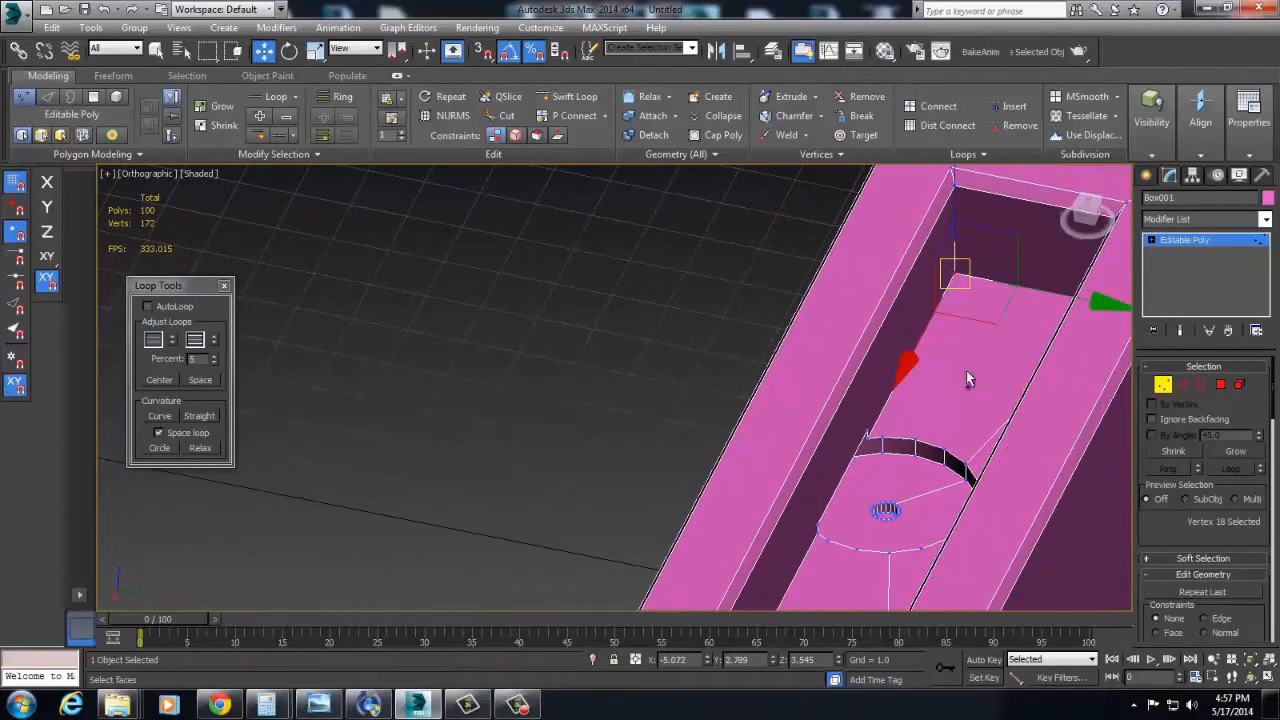
left_click(914, 441, "ctrl")
key("ctrl+shift+e")
Step: Connect the remaining cavity floor corner vertex to the circular recess's rim
middle_click_drag(940, 506, 888, 468, "alt")
left_click(830, 470)
left_click(605, 338, "ctrl")
key("ctrl+shift+e")
middle_click_drag(985, 518, 735, 442)
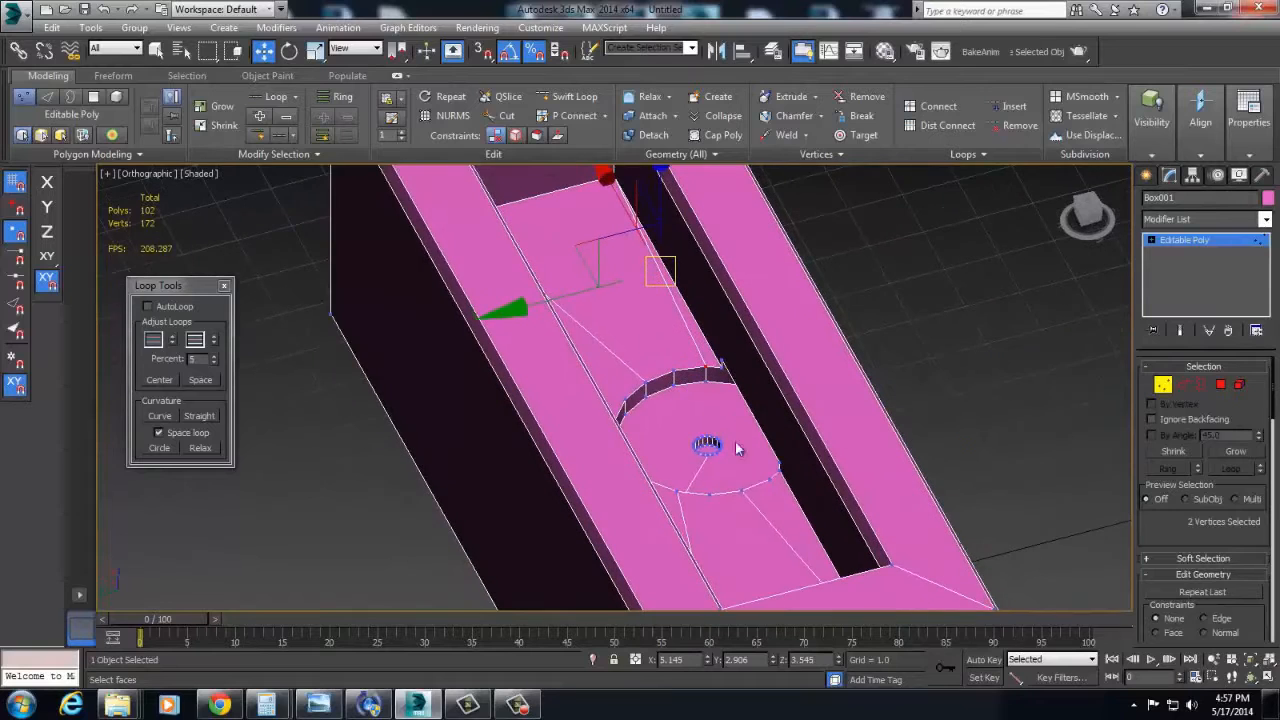
Step: Try a TurboSmooth modifier on the box with 2 iterations and separation by Smoothing Groups
left_click(1165, 386)
left_click(1218, 221)
key("t")
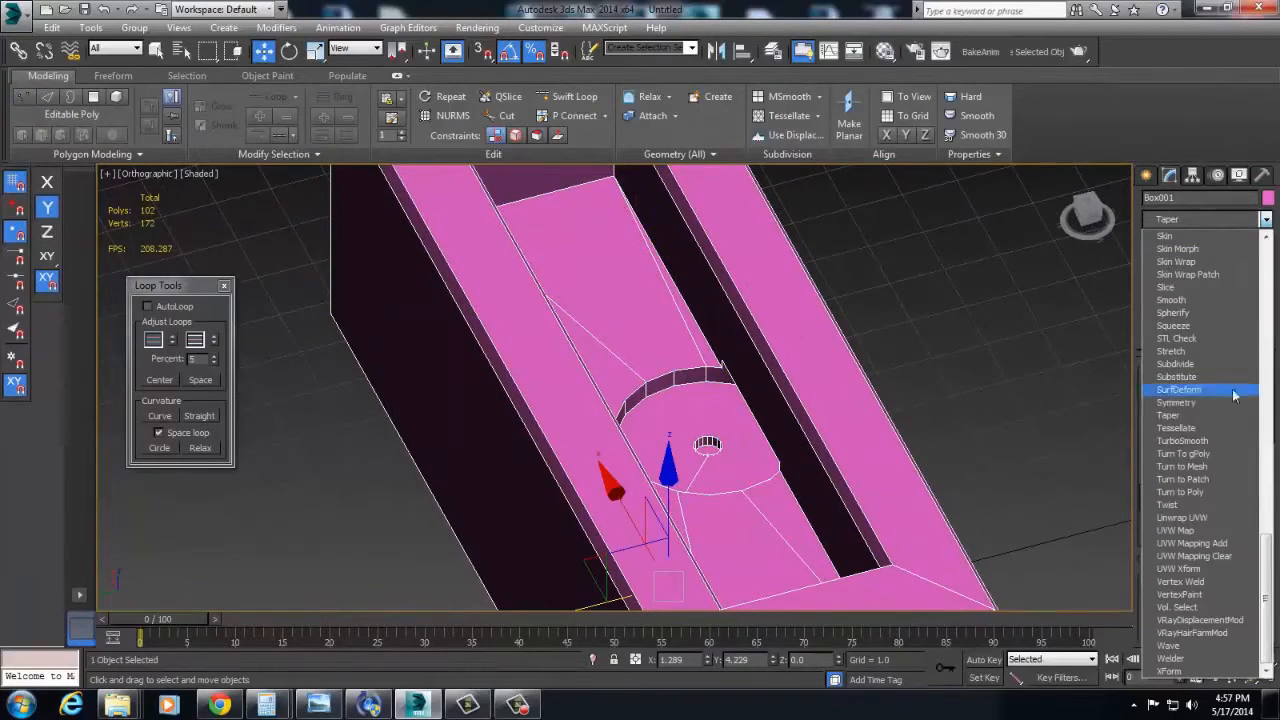
left_click(1208, 443)
middle_click_drag(740, 430, 838, 480, "alt")
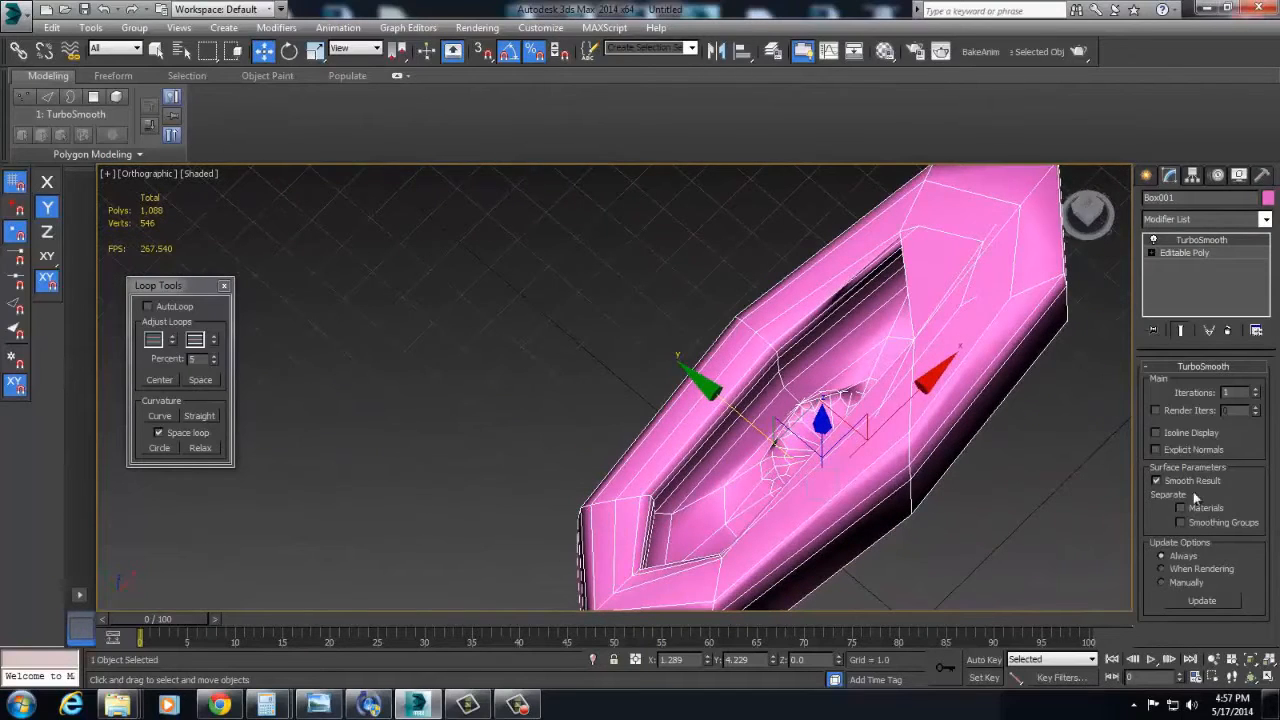
left_click(1182, 522)
middle_click_drag(1010, 500, 1023, 444, "alt")
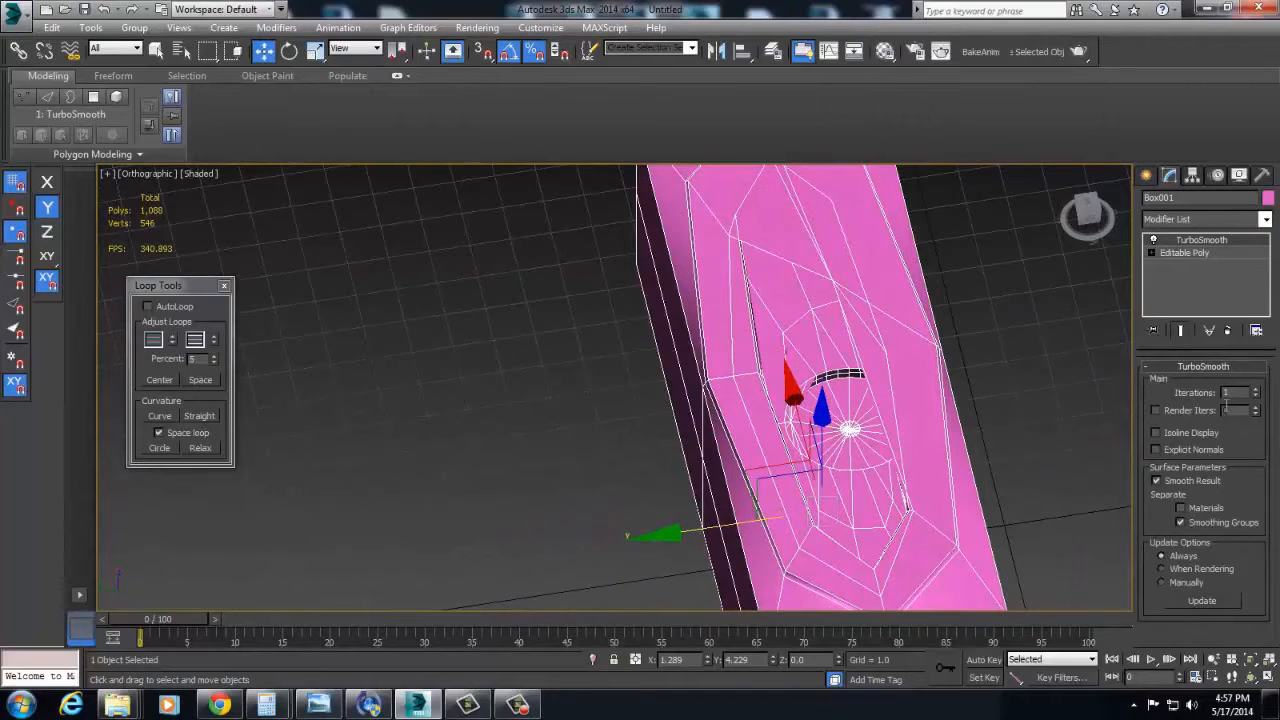
left_click(1255, 390)
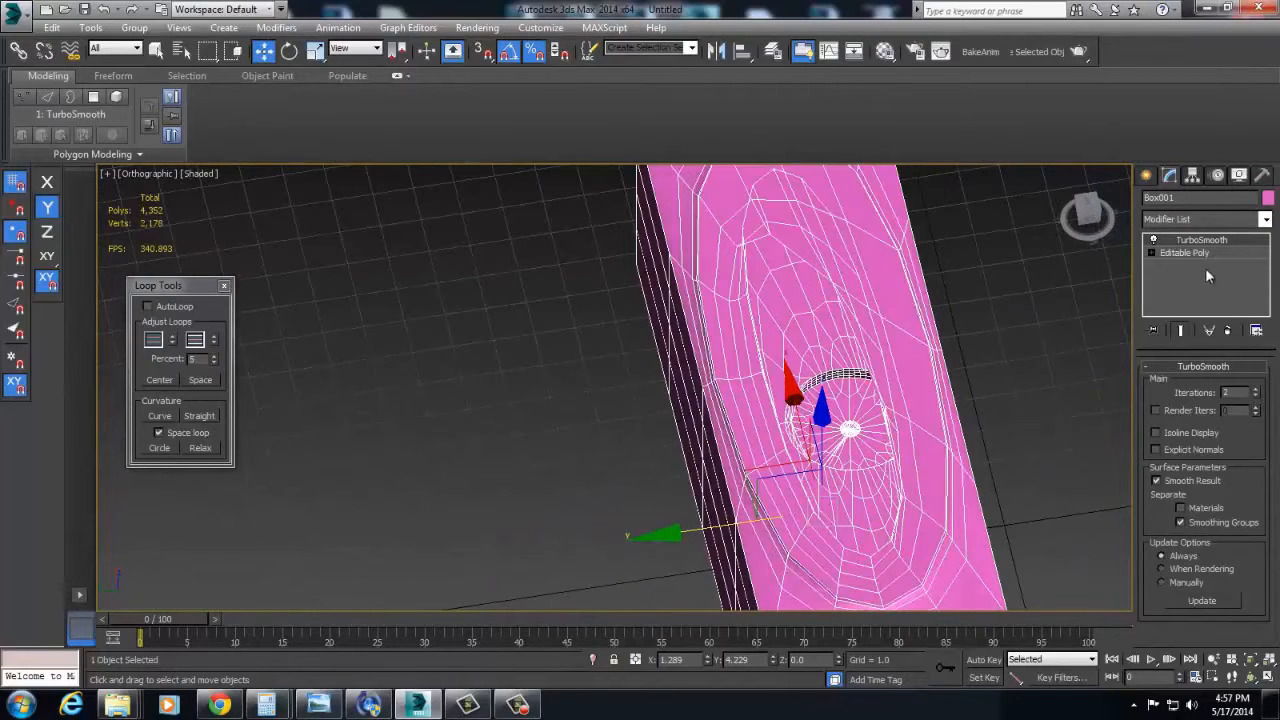
Step: Select the entire Editable Poly element beneath TurboSmooth and inspect its polygon smoothing groups
left_click(1200, 253)
left_click(1240, 385)
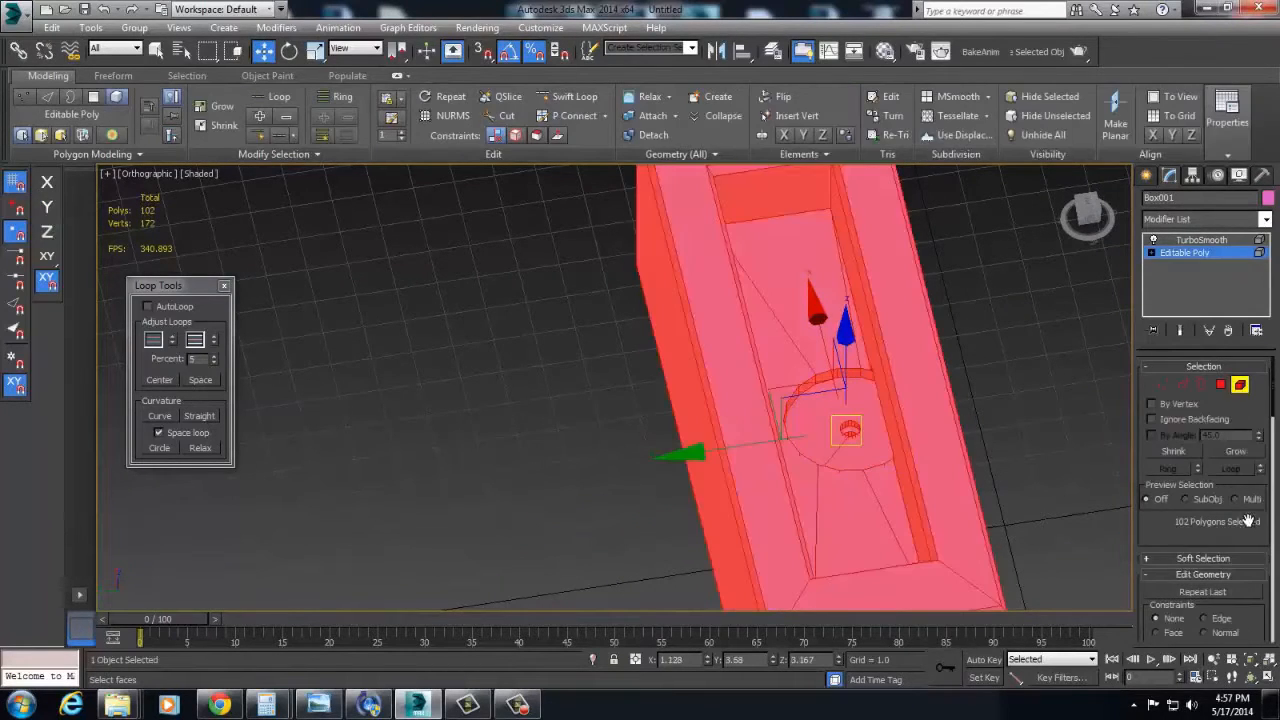
scroll(1211, 628, "down", 5)
scroll(1211, 628, "down", 10)
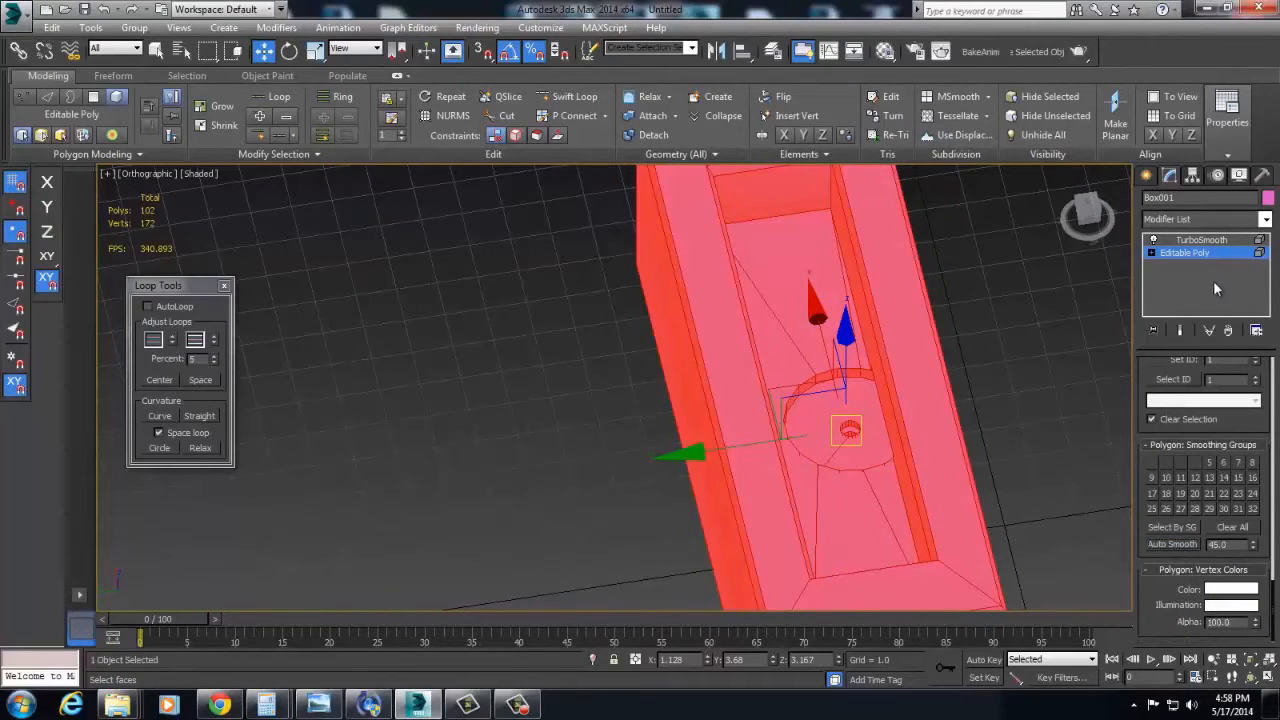
Step: Check the smoothed box from above and remove its TurboSmooth modifier
left_click(1212, 240)
middle_click_drag(961, 371, 1023, 466, "alt")
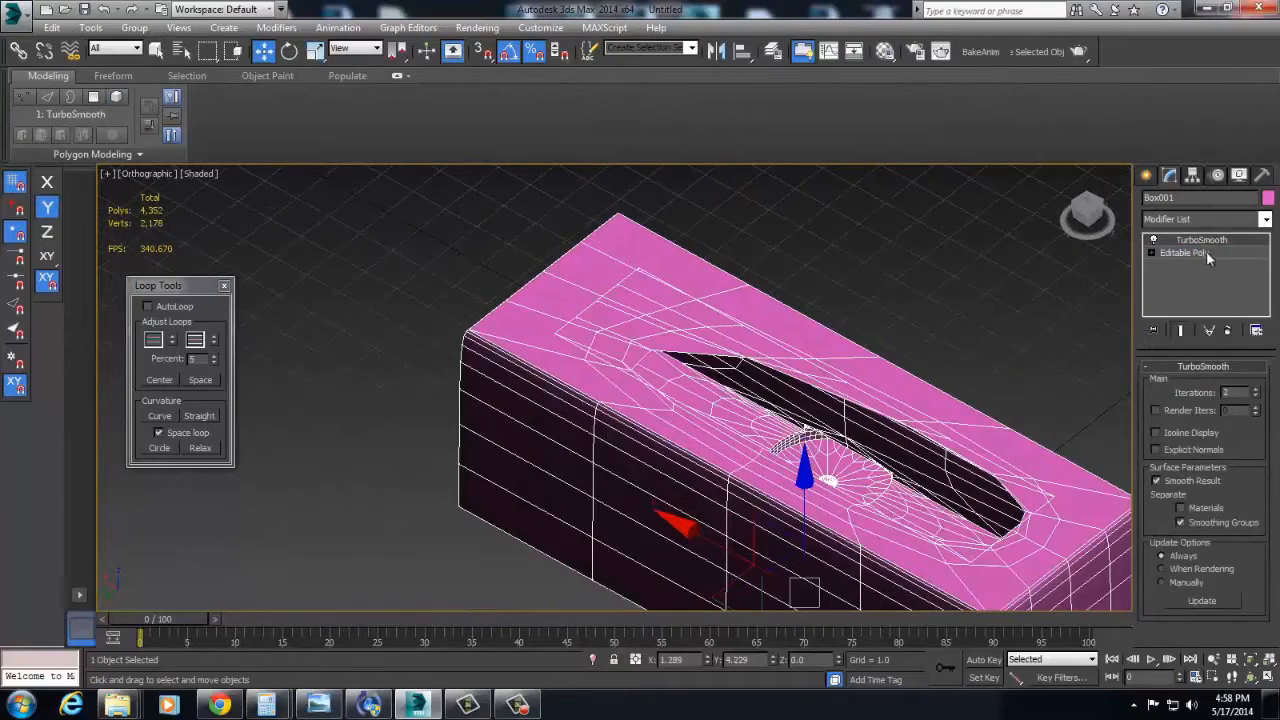
left_click(1227, 333)
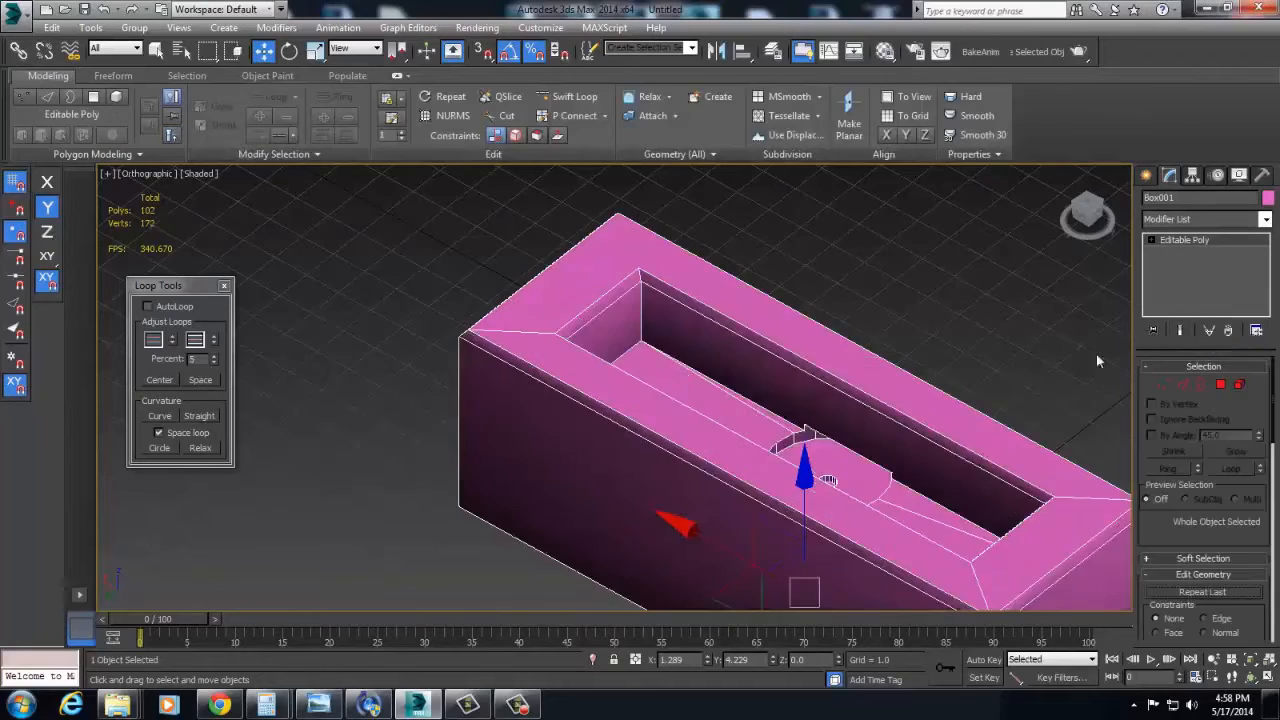
Step: Connect the outer and inner vertices at the box's top frame corner that lacks a diagonal edge
middle_click_drag(1066, 402, 995, 376)
scroll(912, 395, "up", 2)
middle_click_drag(790, 447, 1030, 570)
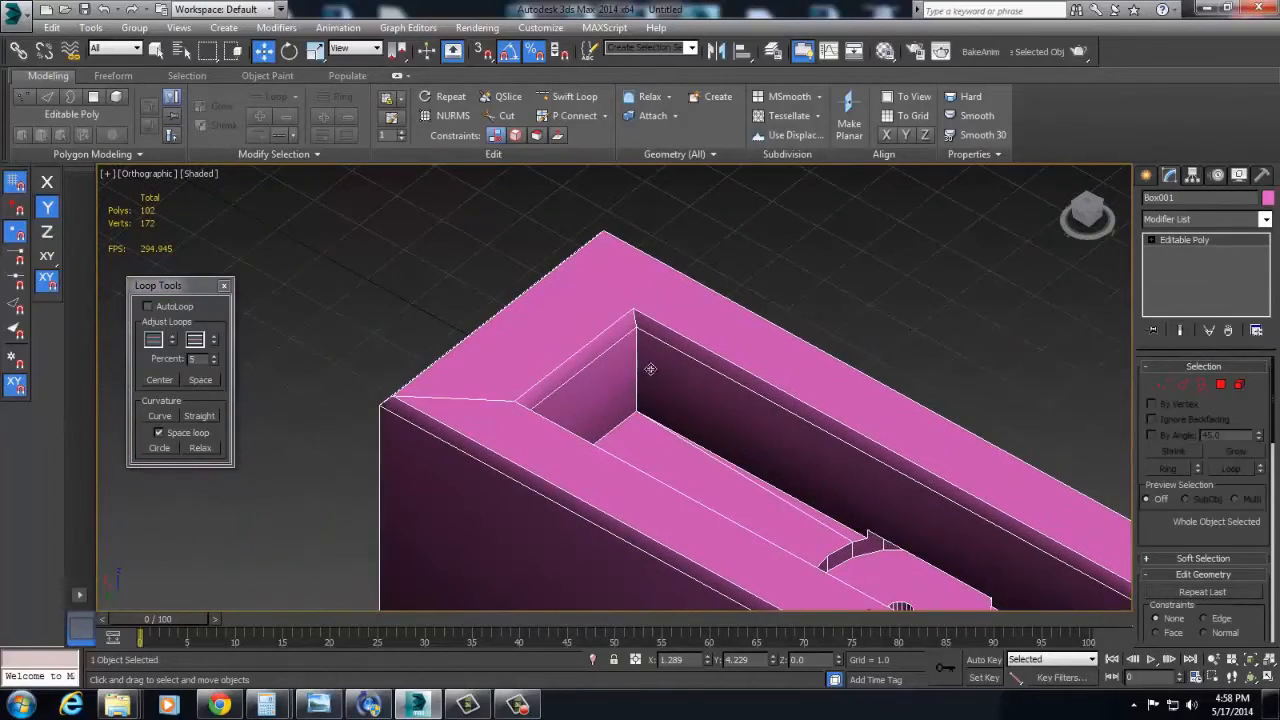
key("2")
middle_click_drag(636, 320, 751, 346, "alt")
key("1")
left_click_drag(455, 290, 616, 446)
key("ctrl+shift+e")
middle_click_drag(616, 446, 515, 432, "alt")
Step: Select the polygons of the box's top frame and its chamfers, inspect their smoothing groups, and clear the selection
key("4")
key("ctrl+a")
left_click(640, 297)
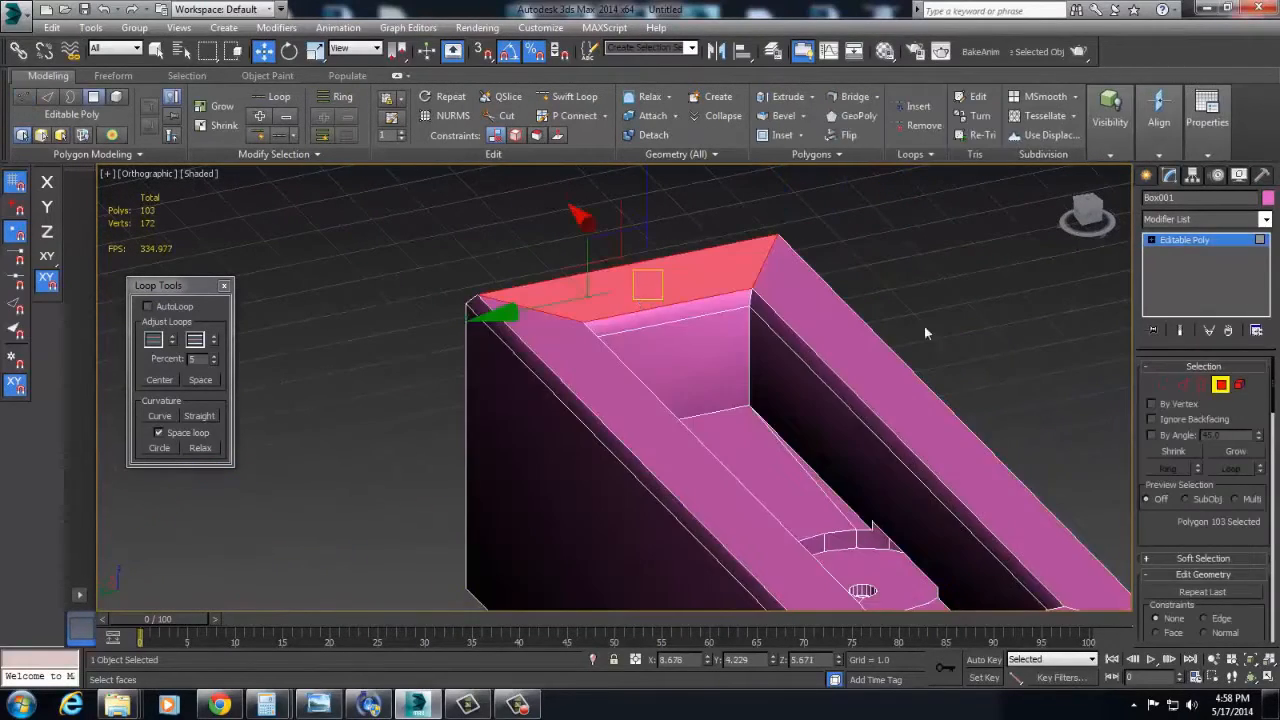
left_click(835, 312, "shift")
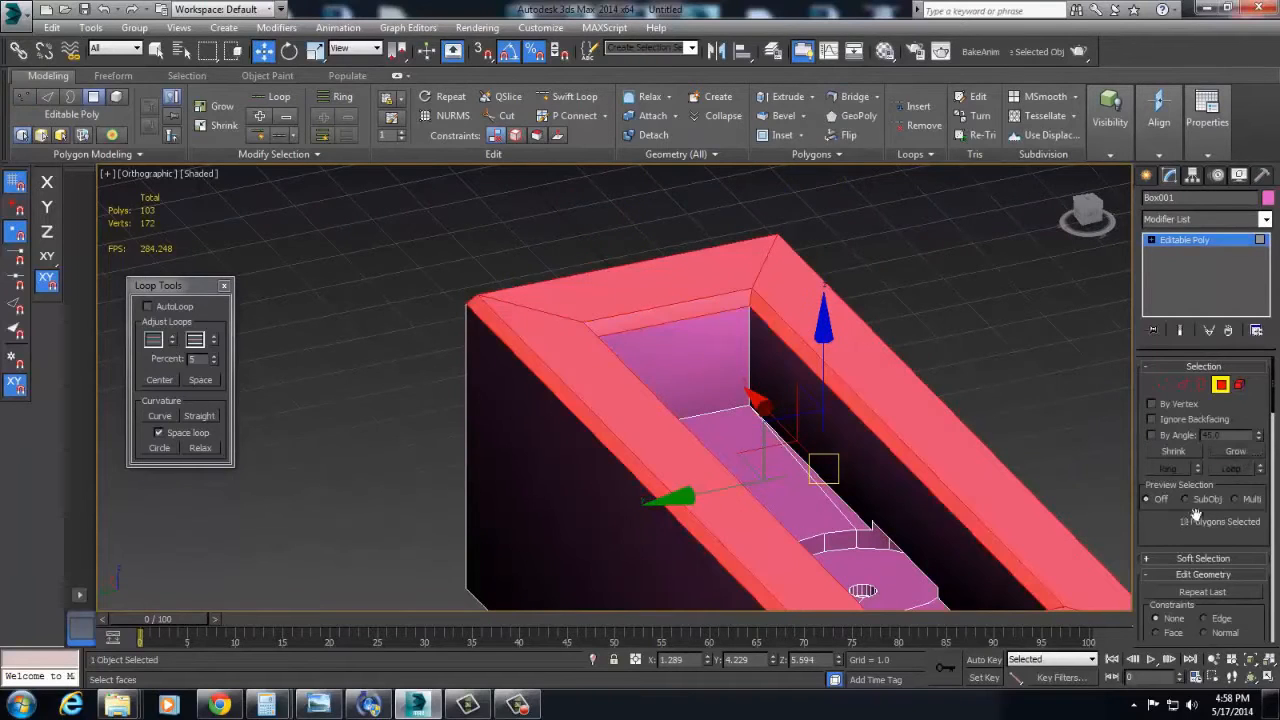
scroll(1228, 510, "down", 15)
scroll(1221, 550, "down", 5)
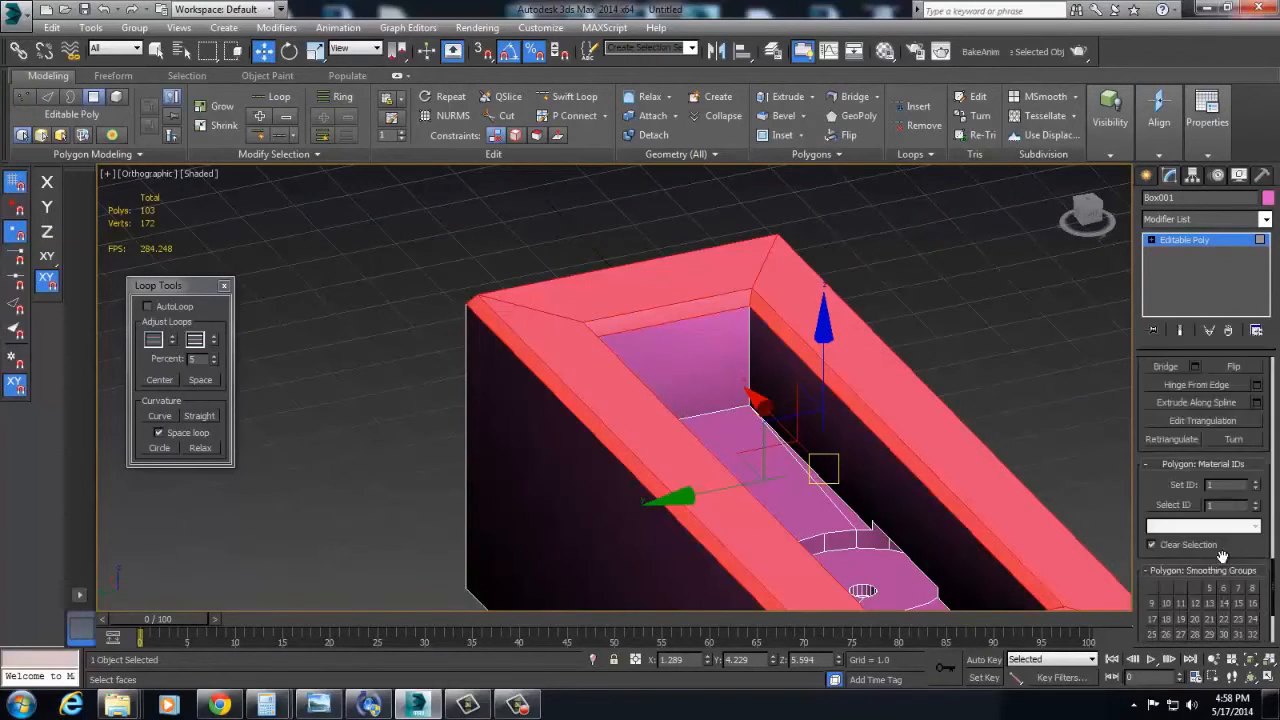
left_click(1052, 450)
scroll(1052, 450, "down", 8)
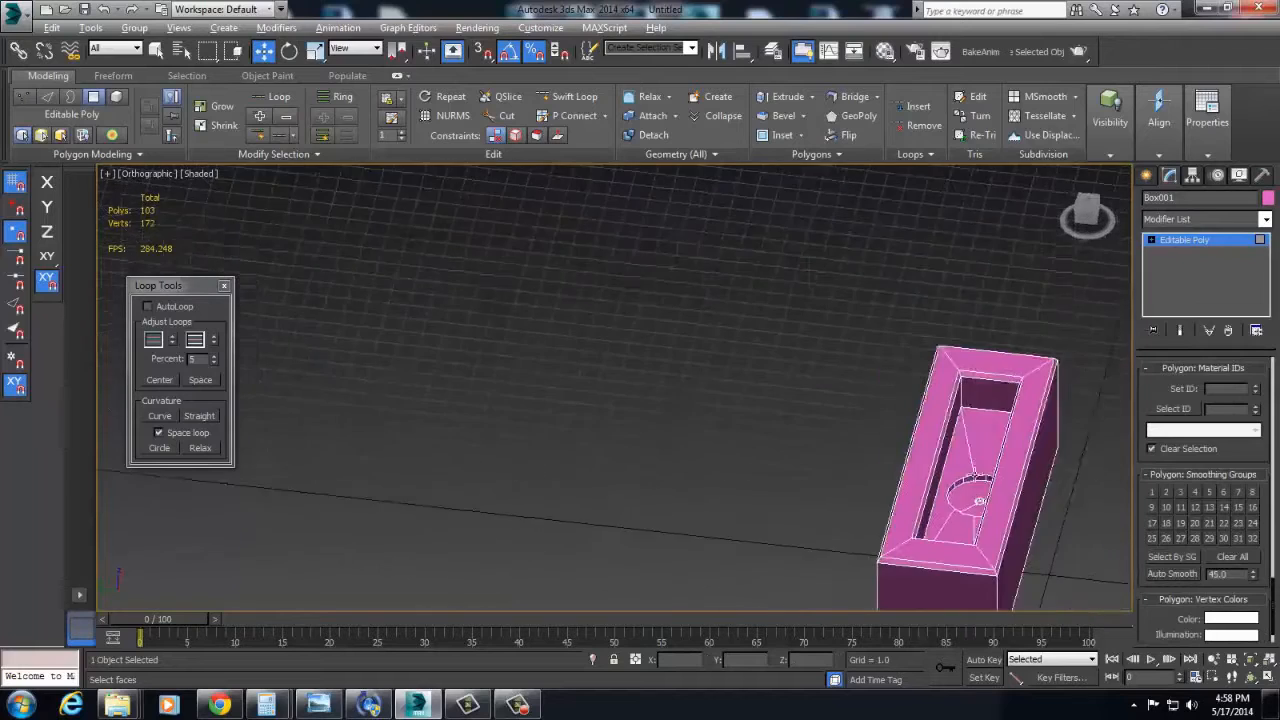
Step: Leave polygon editing, deselect the box, and inspect the shading of its chamfers and cavity from several angles
scroll(1066, 500, "up", 10)
scroll(1063, 528, "down", 10)
middle_click_drag(1076, 526, 874, 460)
scroll(874, 460, "up", 4)
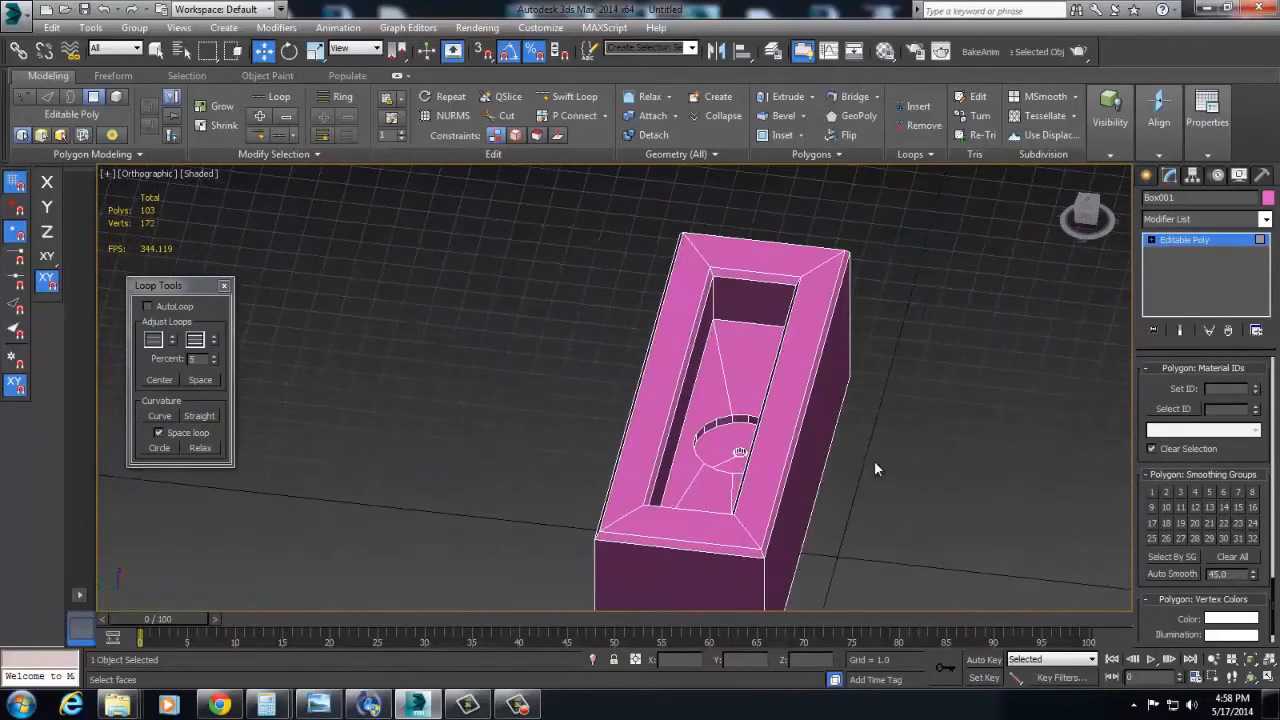
left_click(1203, 242)
left_click(963, 347)
middle_click_drag(963, 347, 900, 368, "alt")
scroll(760, 389, "up", 5)
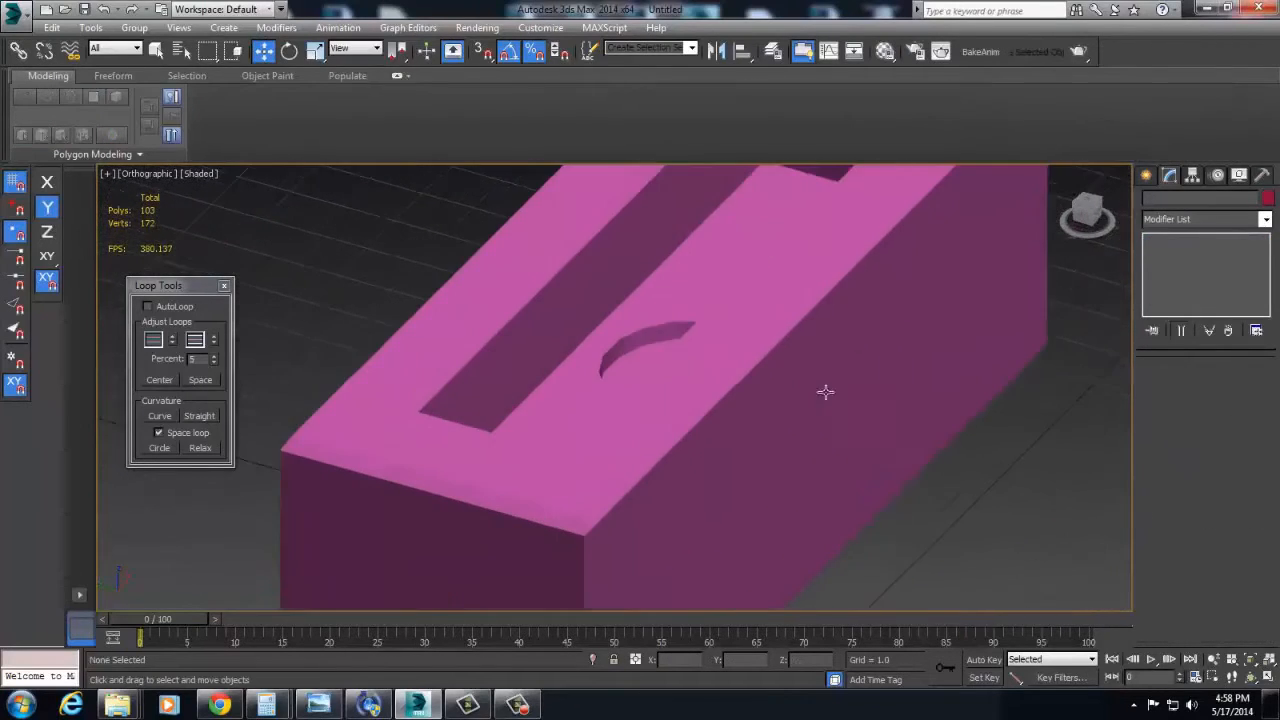
scroll(826, 391, "down", 4)
scroll(745, 455, "up", 6)
scroll(652, 431, "down", 6)
middle_click_drag(652, 431, 886, 408, "alt")
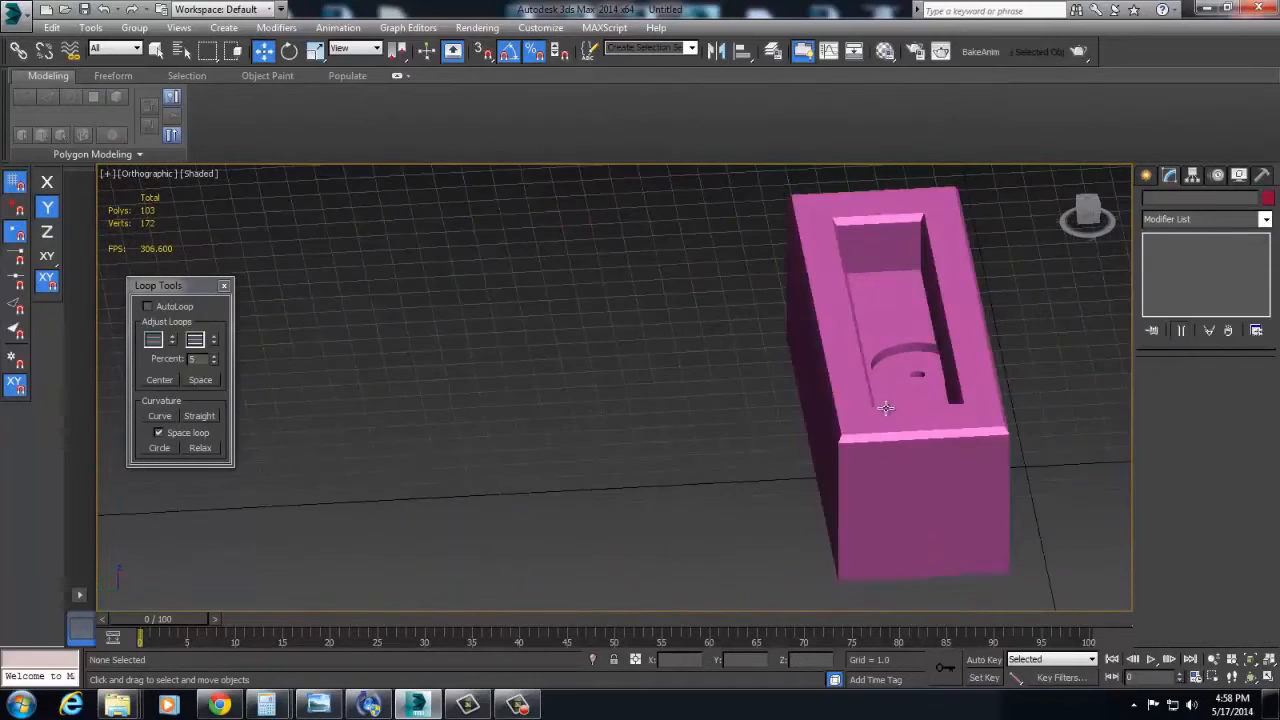
Step: Select the box and examine the edges around the round recess and the cavity floor
left_click(886, 408)
scroll(840, 410, "up", 6)
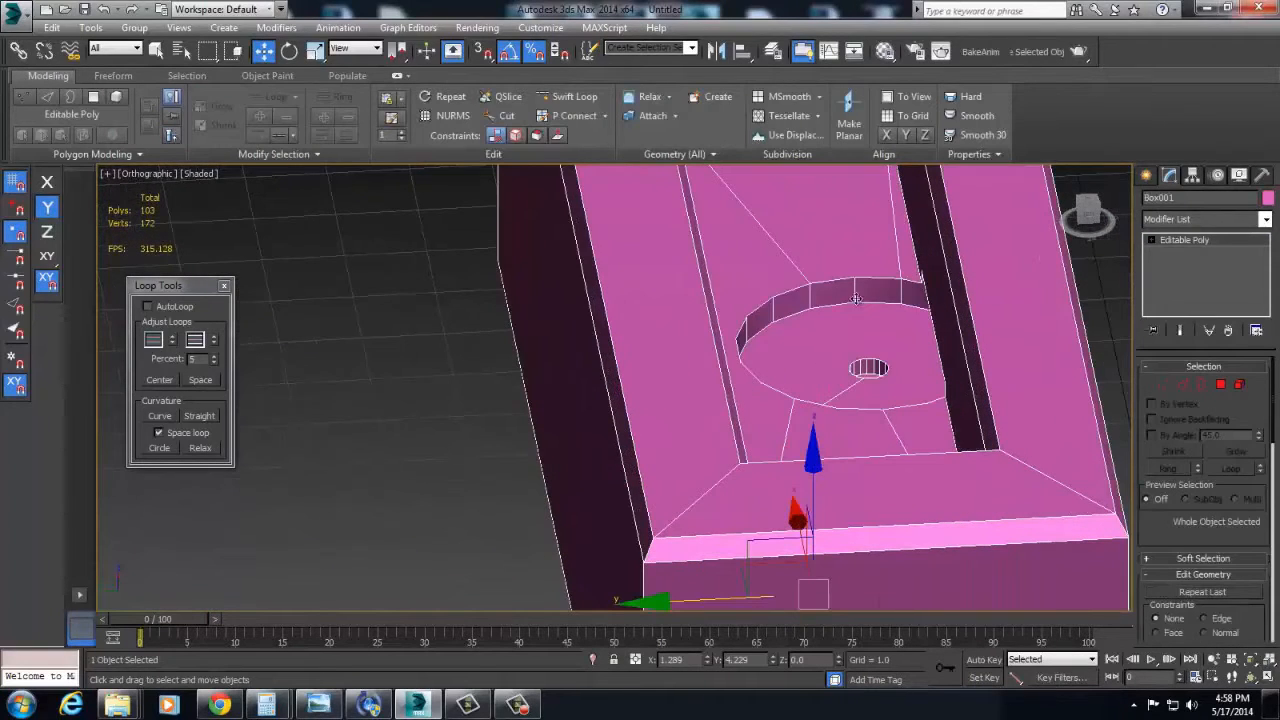
scroll(866, 369, "down", 4)
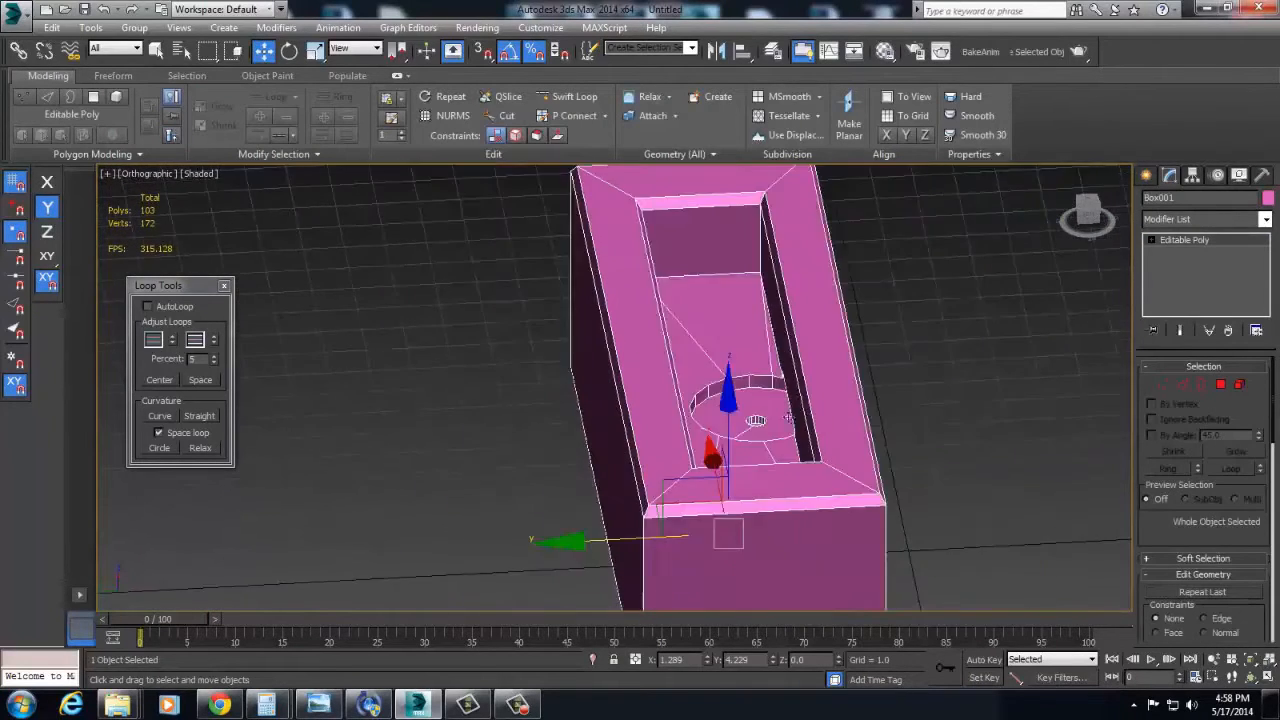
middle_click_drag(800, 398, 705, 435, "alt")
scroll(720, 430, "up", 4)
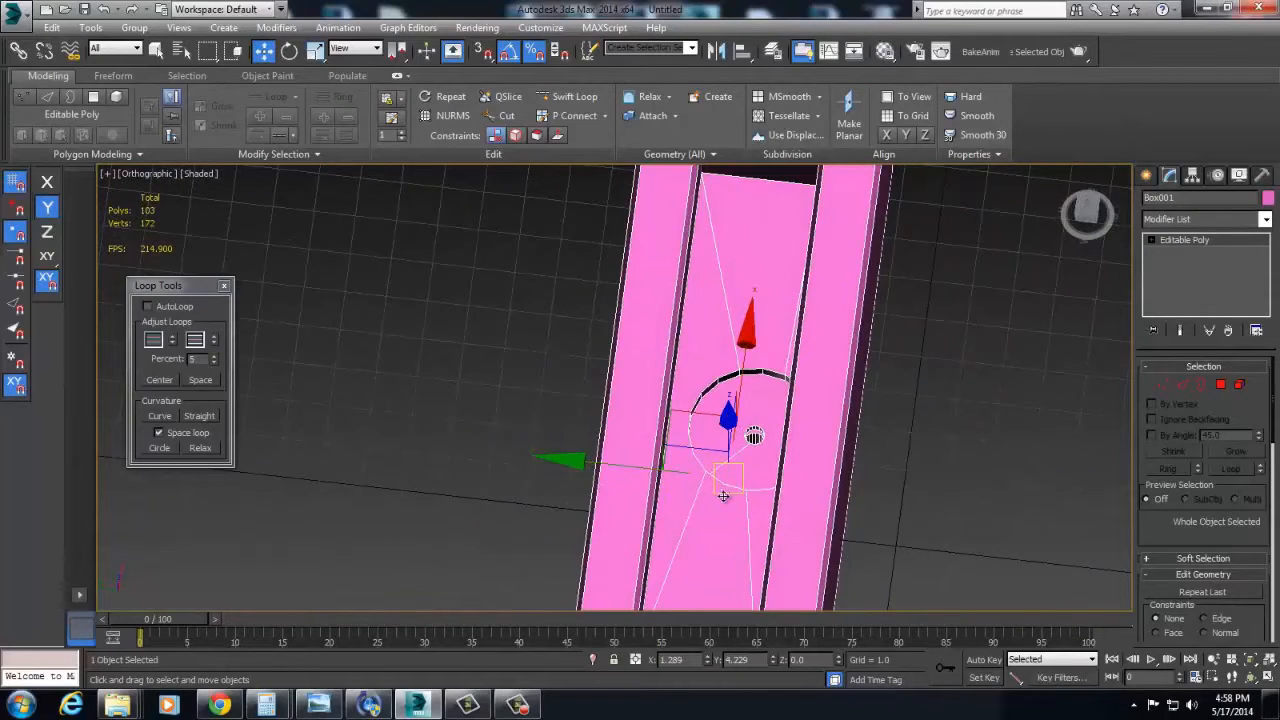
left_click(1002, 470)
left_click(805, 441)
middle_click_drag(805, 441, 835, 413, "alt")
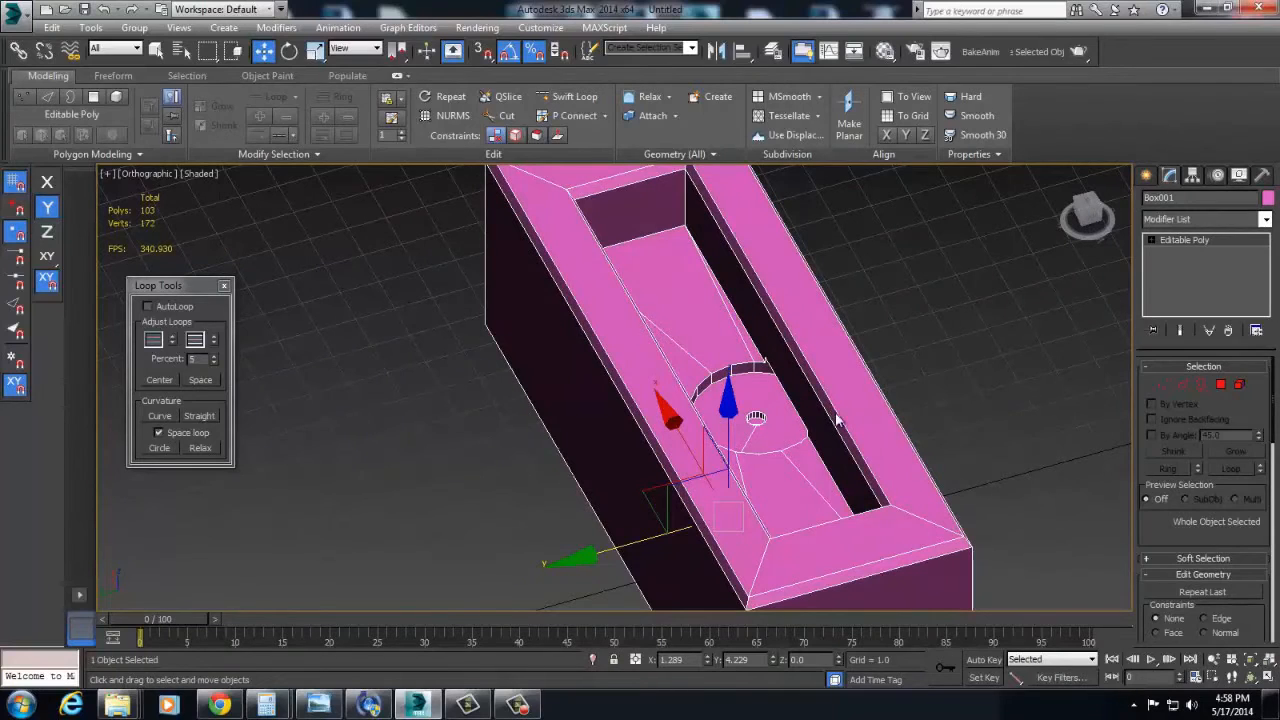
Step: Switch the viewport to Perspective and move the box along the X axis to about X -1.76
key("p")
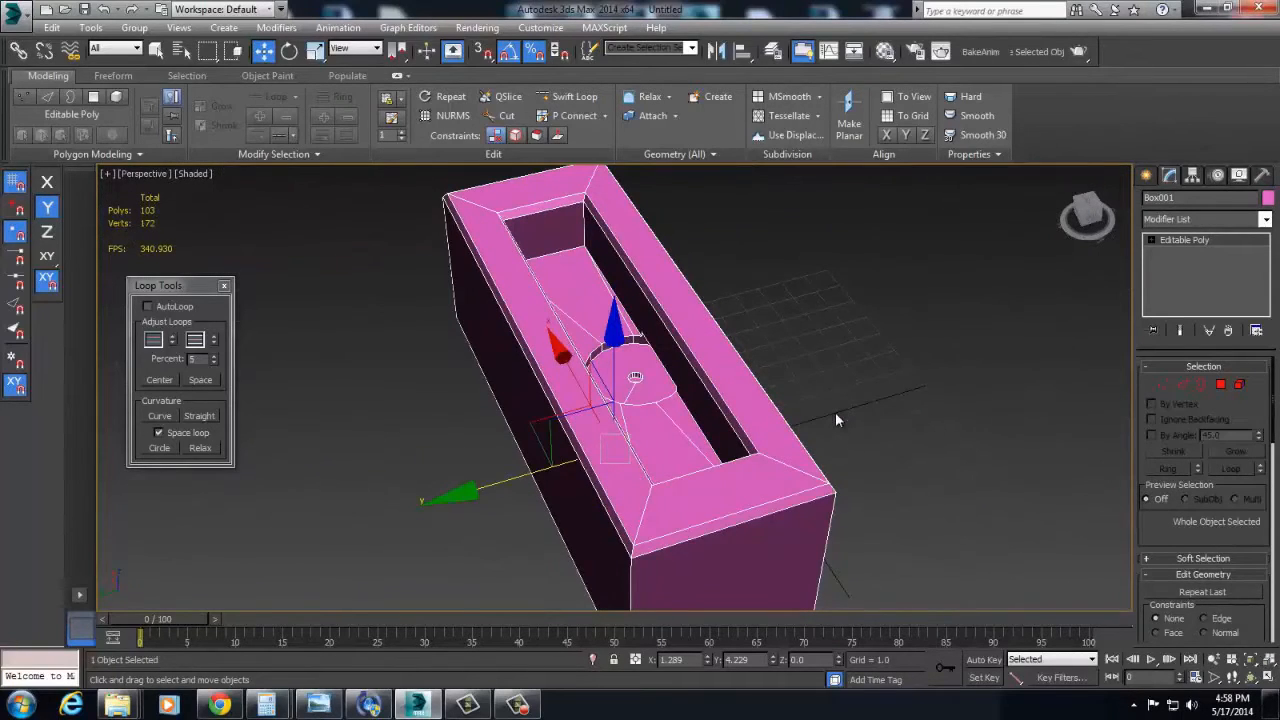
middle_click_drag(824, 414, 666, 440, "alt")
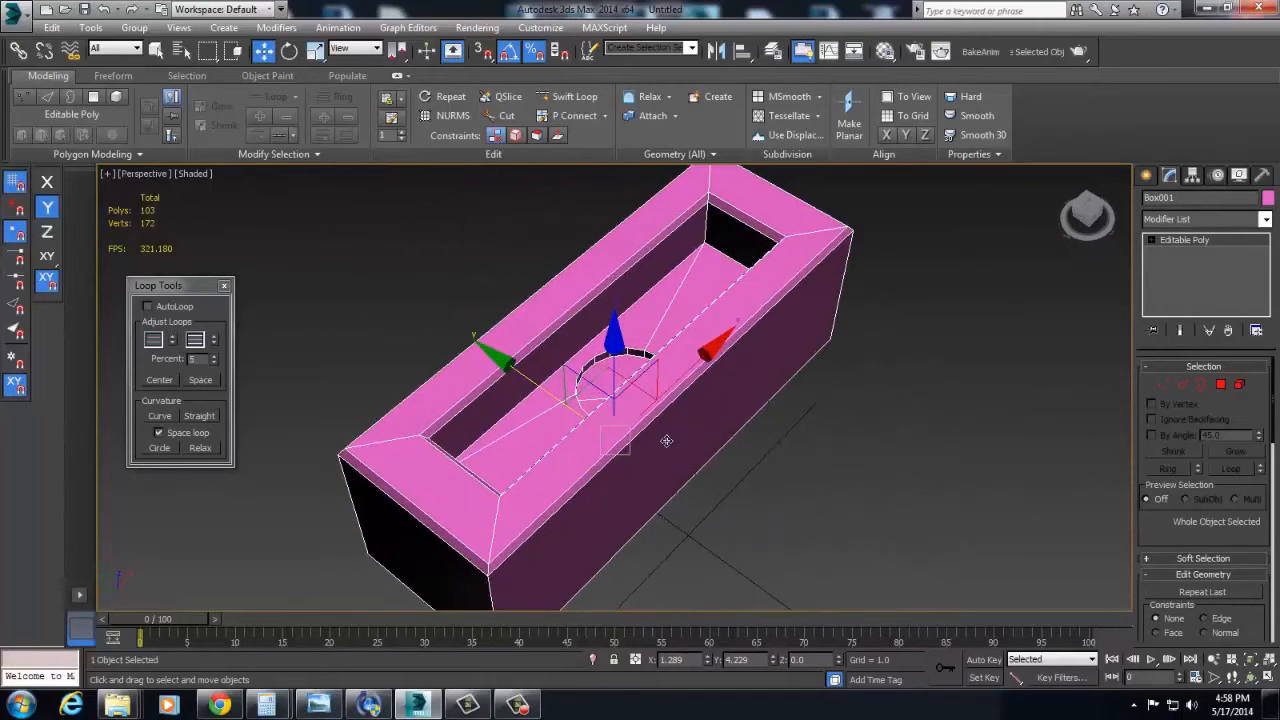
left_click_drag(690, 366, 632, 418)
scroll(740, 423, "down", 3)
middle_click_drag(663, 477, 619, 491)
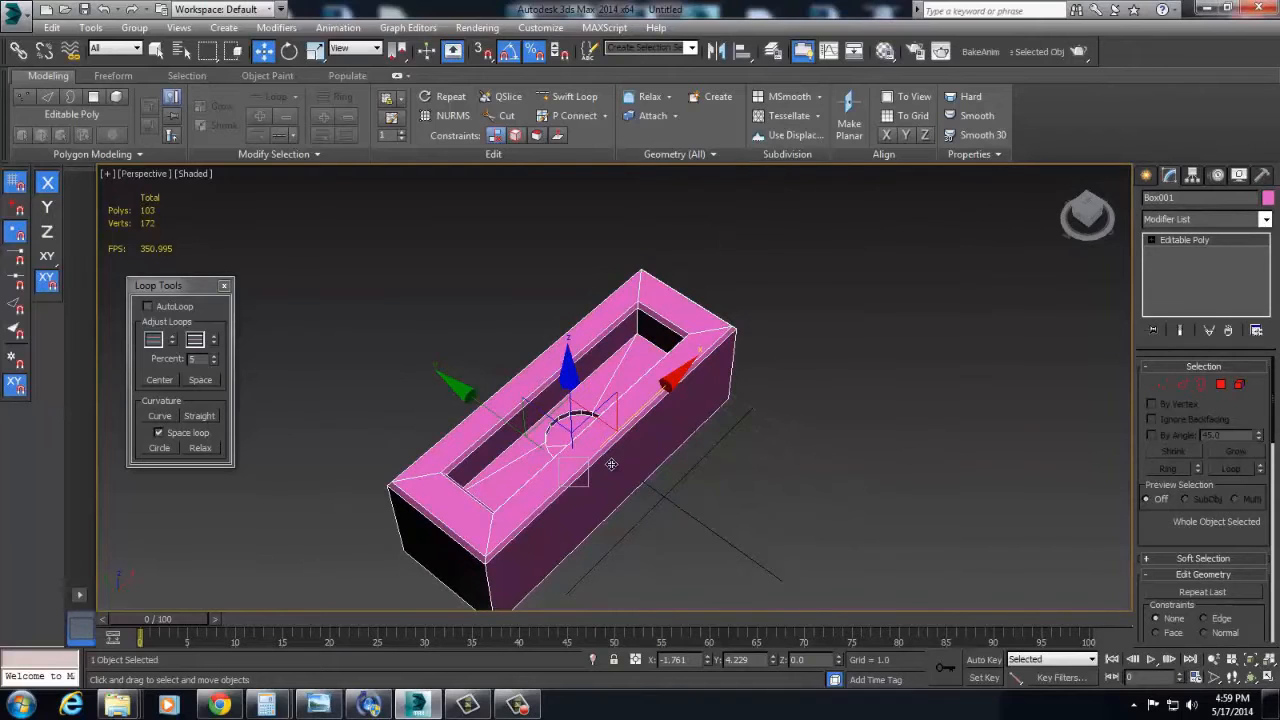
Step: Examine the box's shading while deselected, and its top frame and cavity edges while selected
left_click(761, 537)
scroll(834, 480, "up", 3)
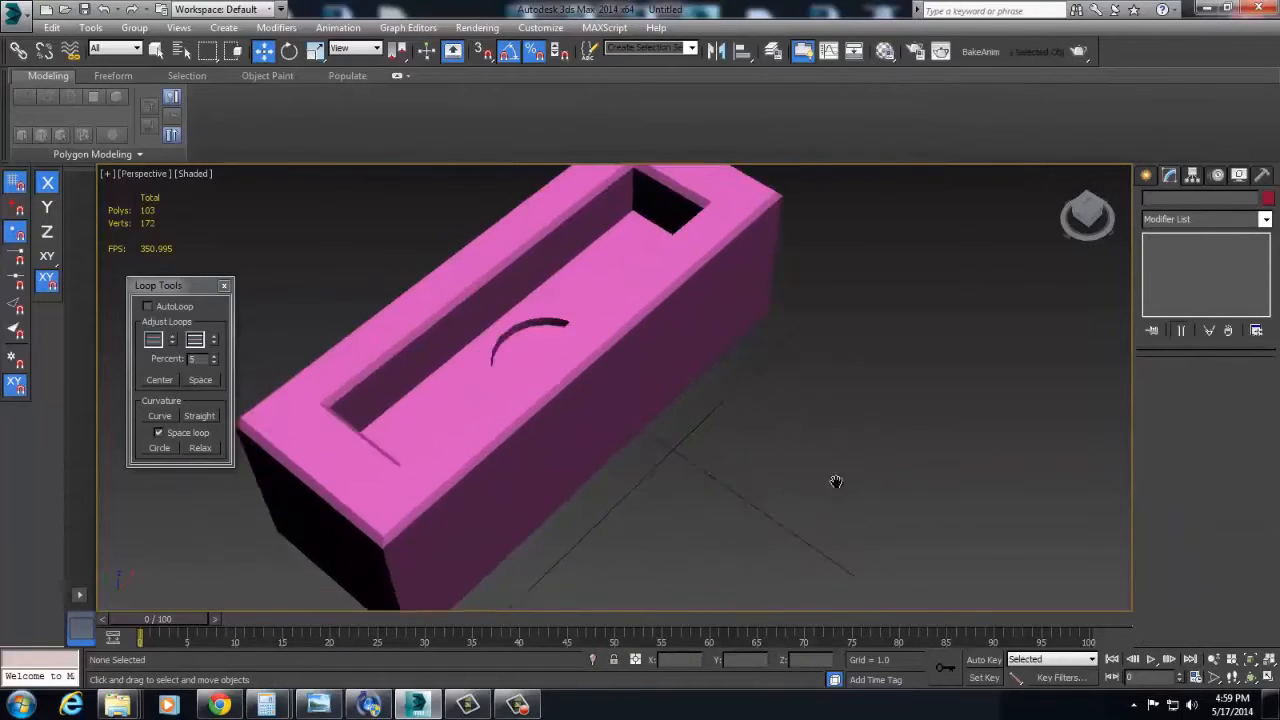
scroll(491, 443, "up", 2)
middle_click_drag(491, 389, 586, 469, "alt")
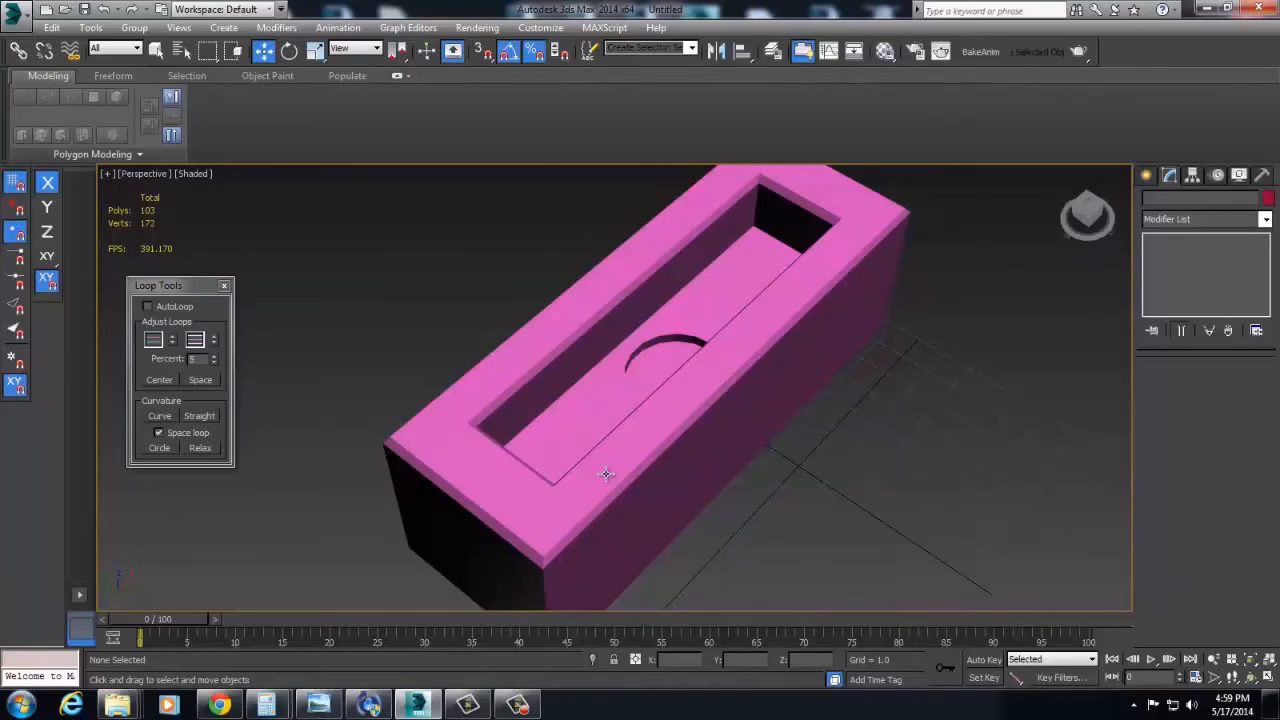
left_click(590, 433)
middle_click_drag(590, 433, 620, 498, "alt")
middle_click_drag(556, 397, 686, 478, "alt")
scroll(657, 456, "up", 3)
scroll(684, 470, "down", 4)
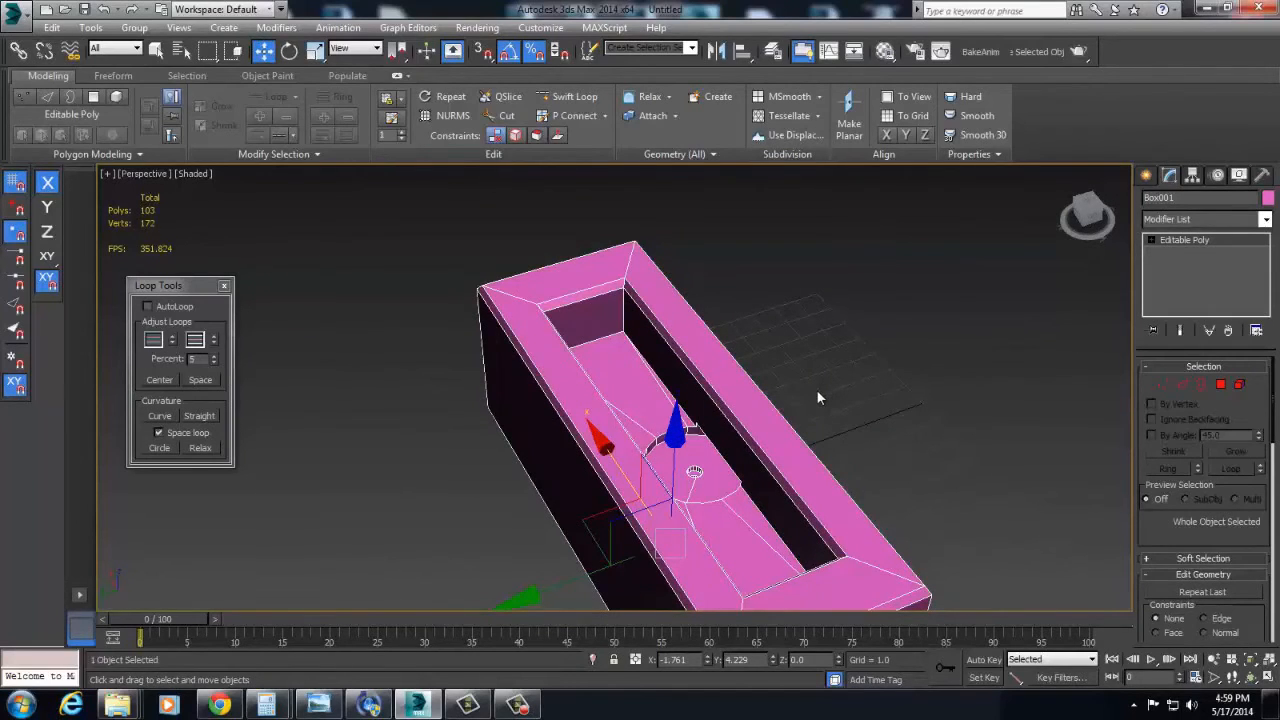
scroll(830, 392, "up", 2)
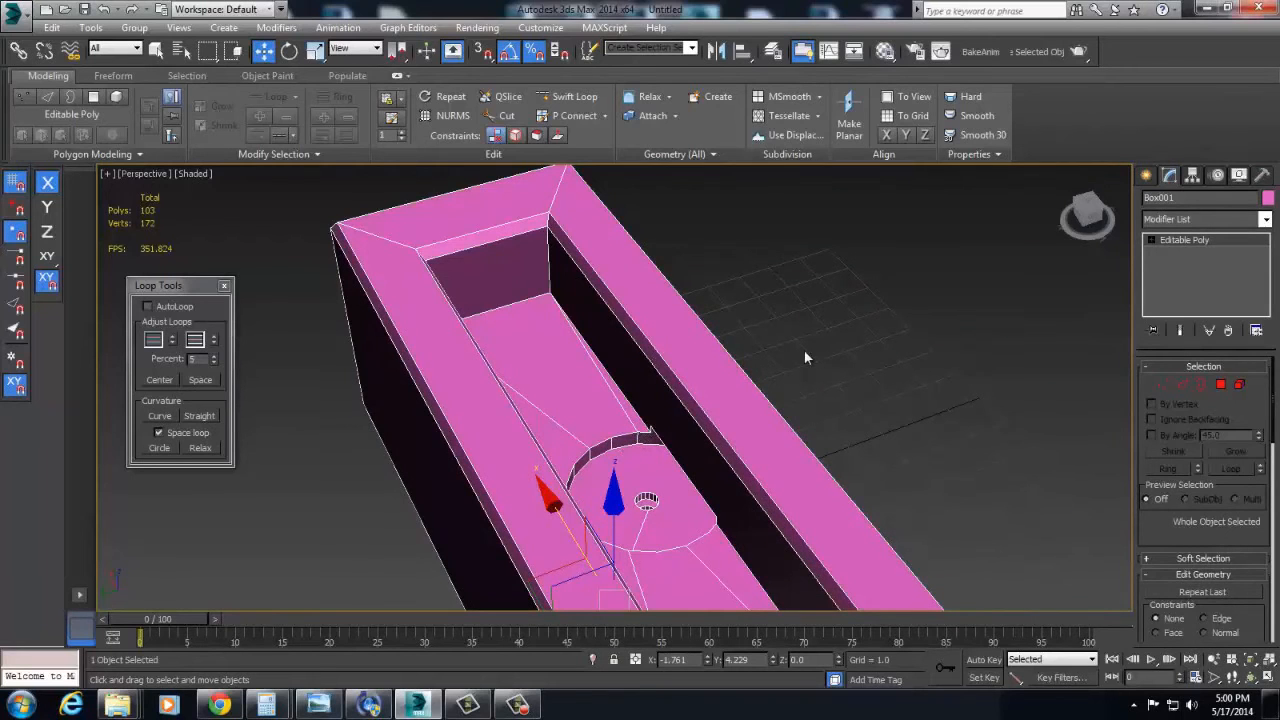
middle_click_drag(805, 356, 465, 453, "alt")
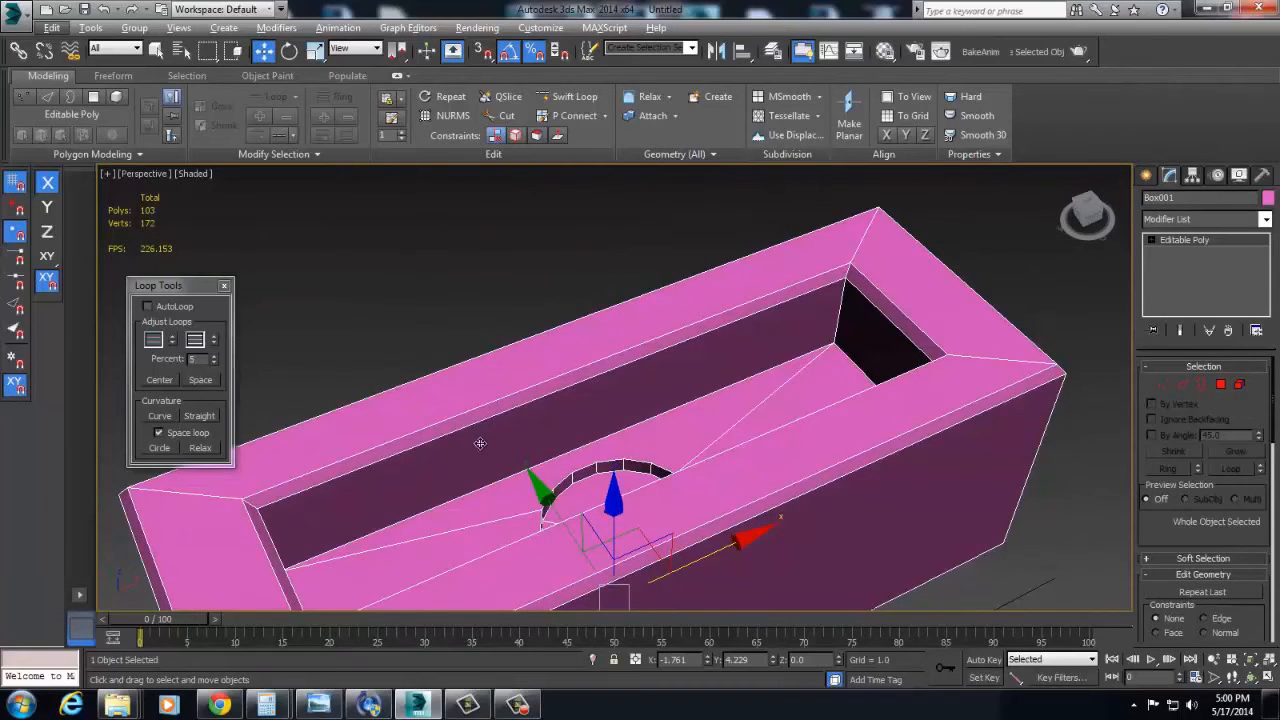
middle_click_drag(543, 423, 649, 388, "alt")
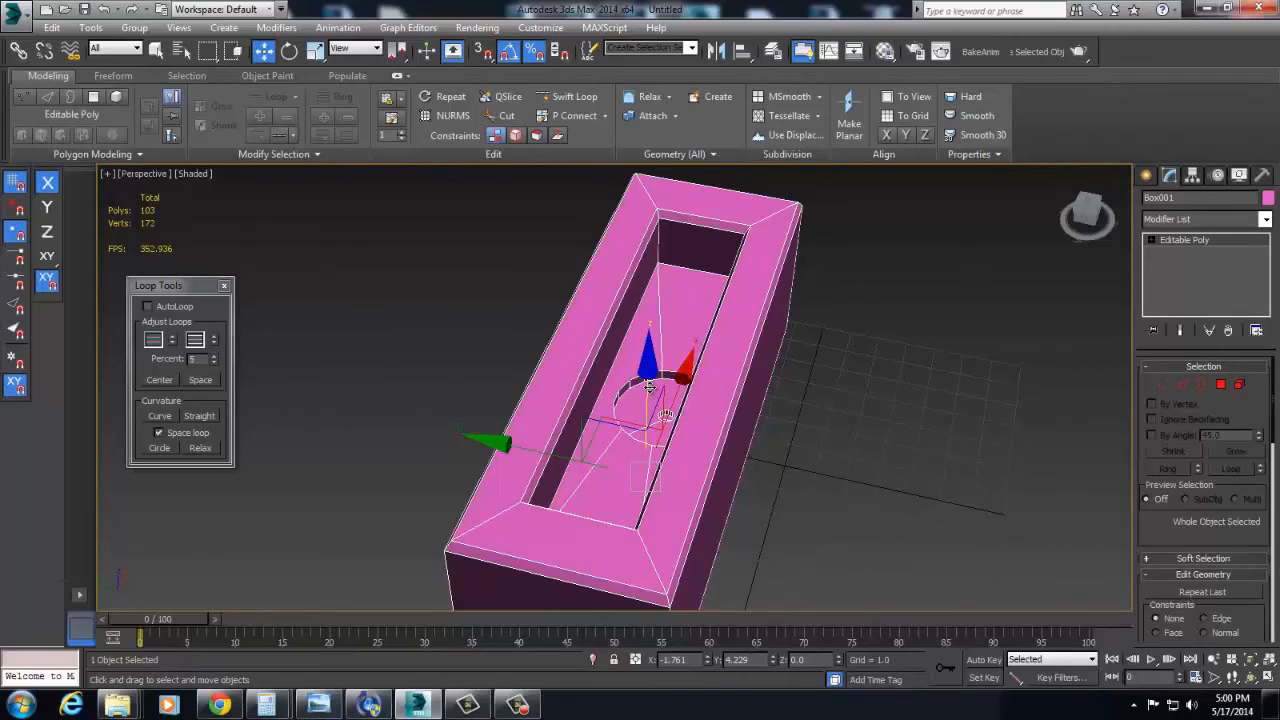
Step: Delete the finished box from the scene and frame the empty grid
left_click(847, 314)
scroll(855, 400, "down", 5)
left_click_drag(873, 452, 681, 299)
scroll(777, 390, "up", 3)
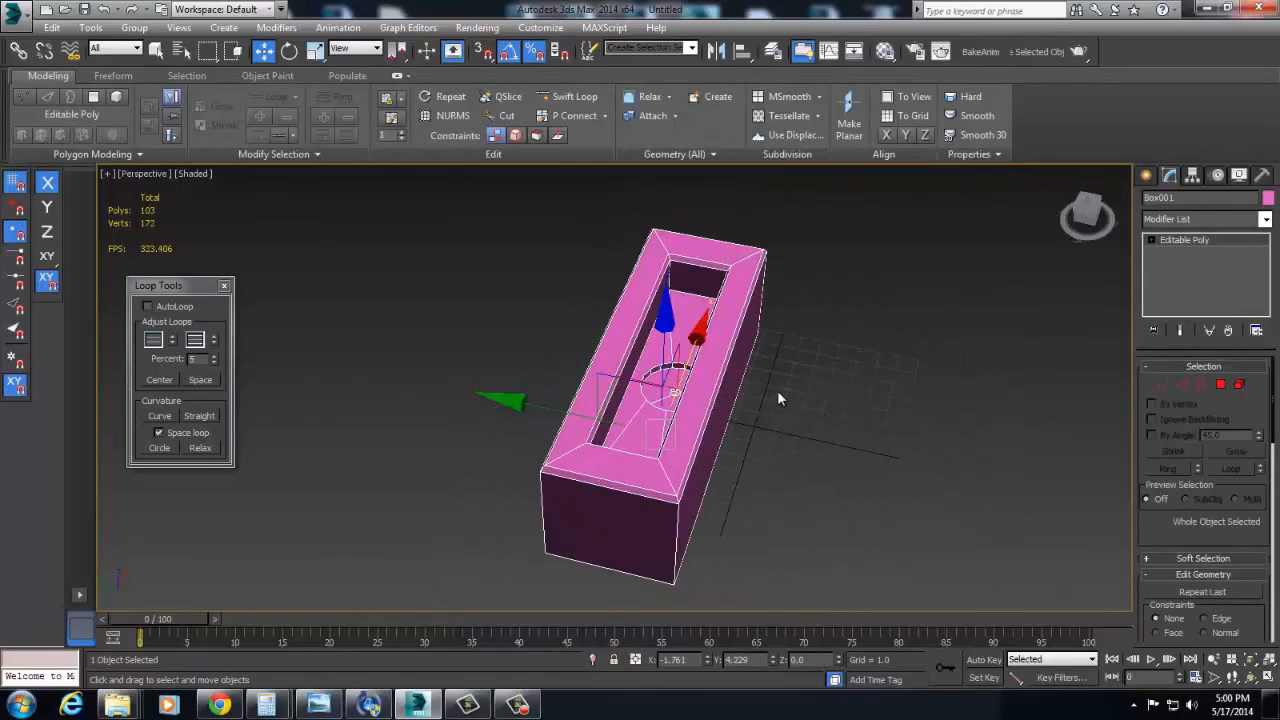
scroll(777, 398, "up", 2)
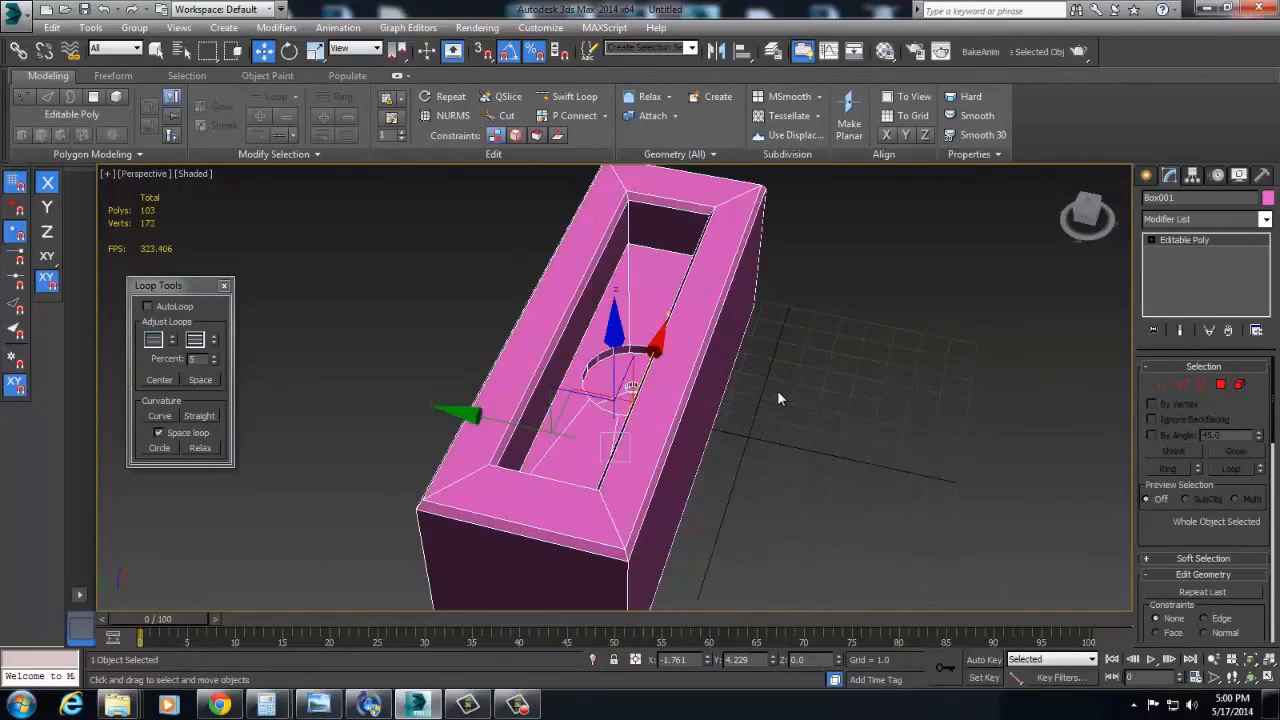
key("Delete")
key("z")
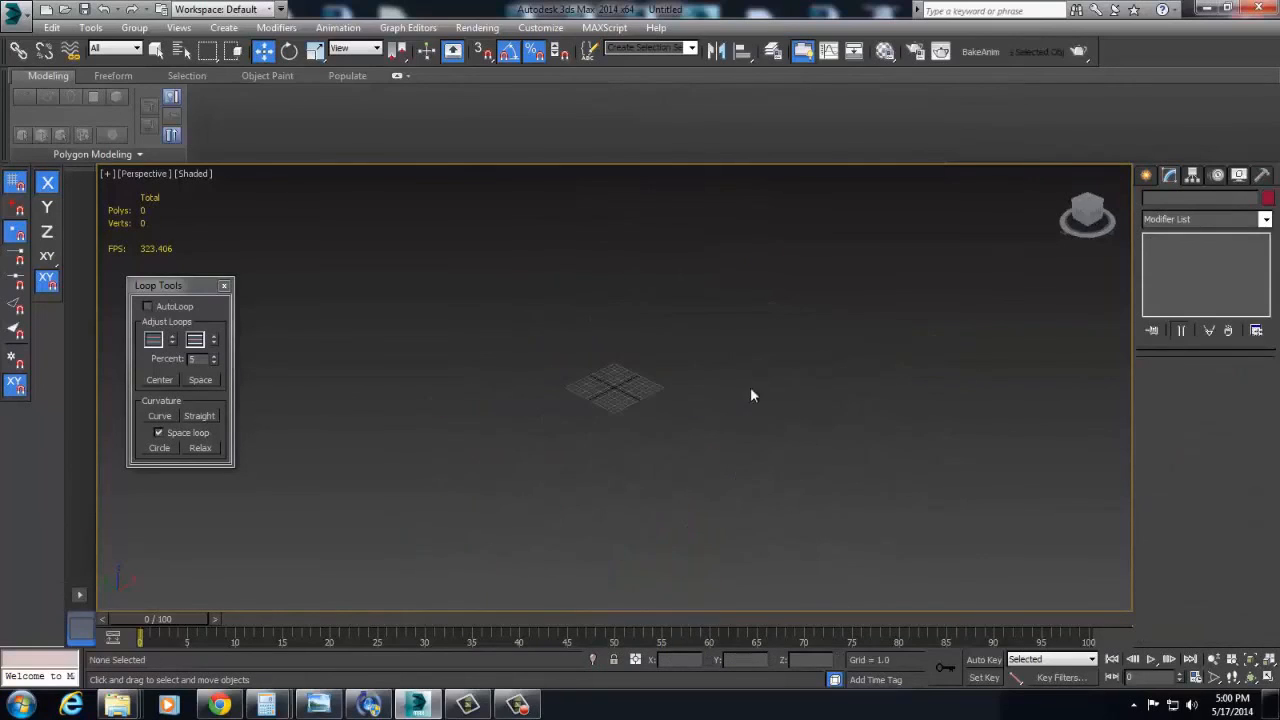
middle_click_drag(583, 440, 722, 443)
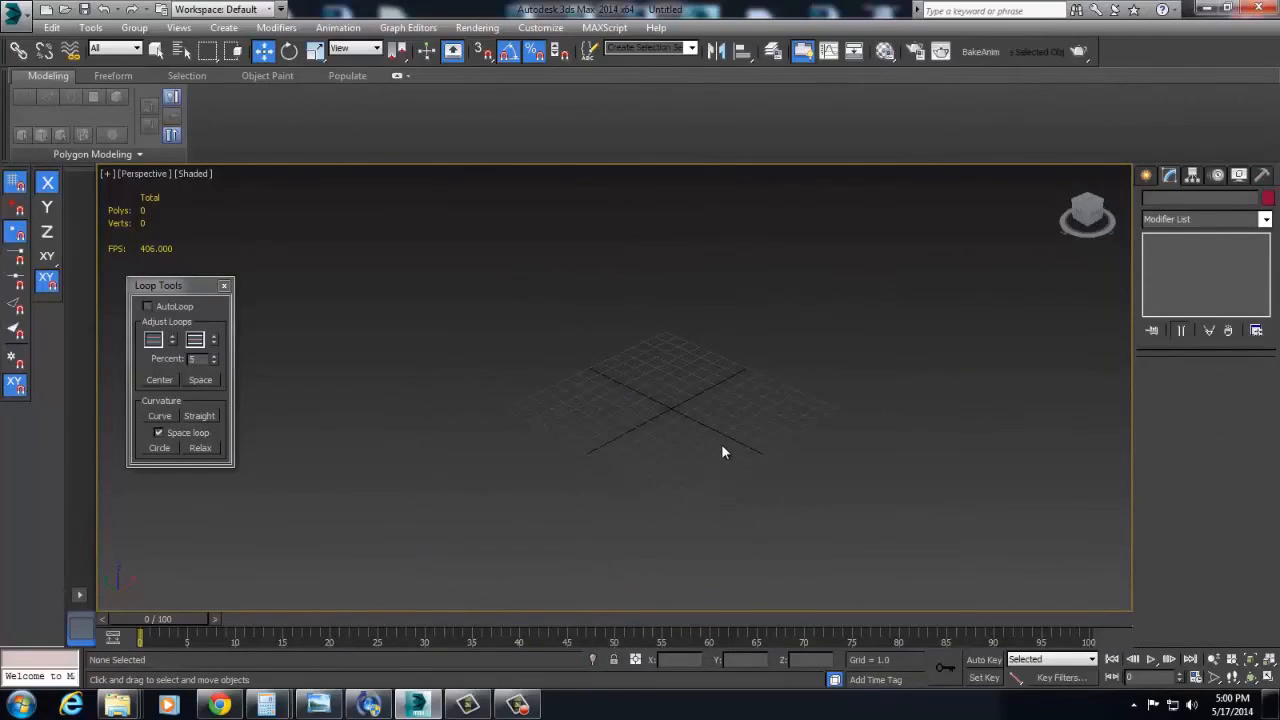
scroll(645, 462, "up", 4)
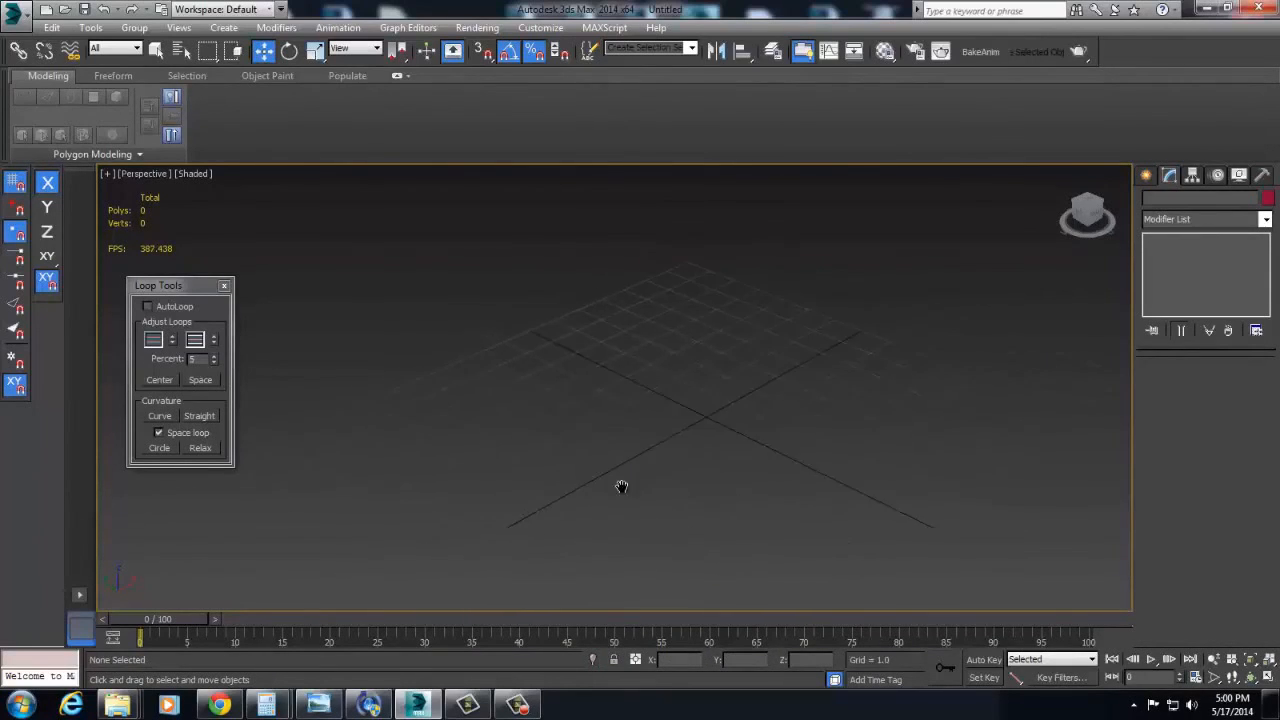